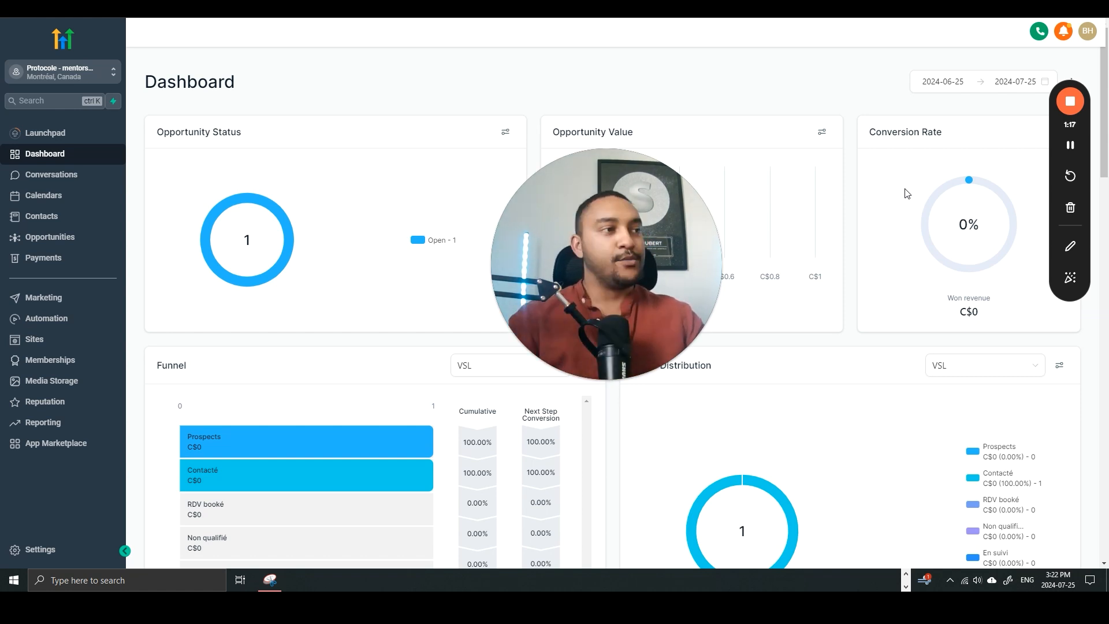
Create a new automation workflow from scratch and dismiss the re-entry notice.
left_click_drag(710, 289, 951, 406)
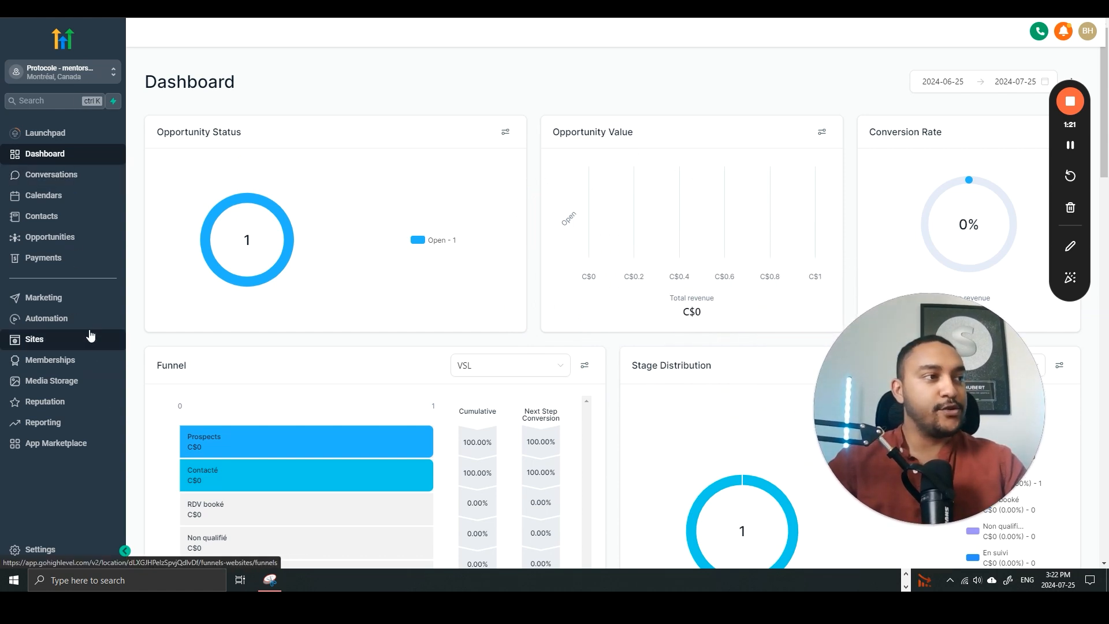
left_click(62, 326)
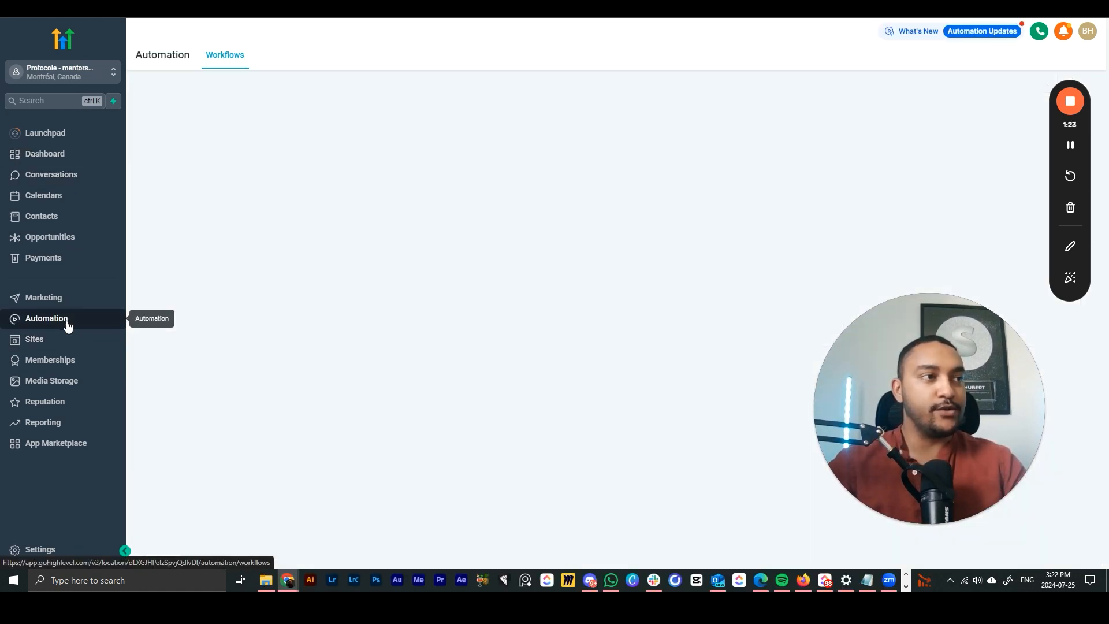
left_click_drag(844, 396, 881, 405)
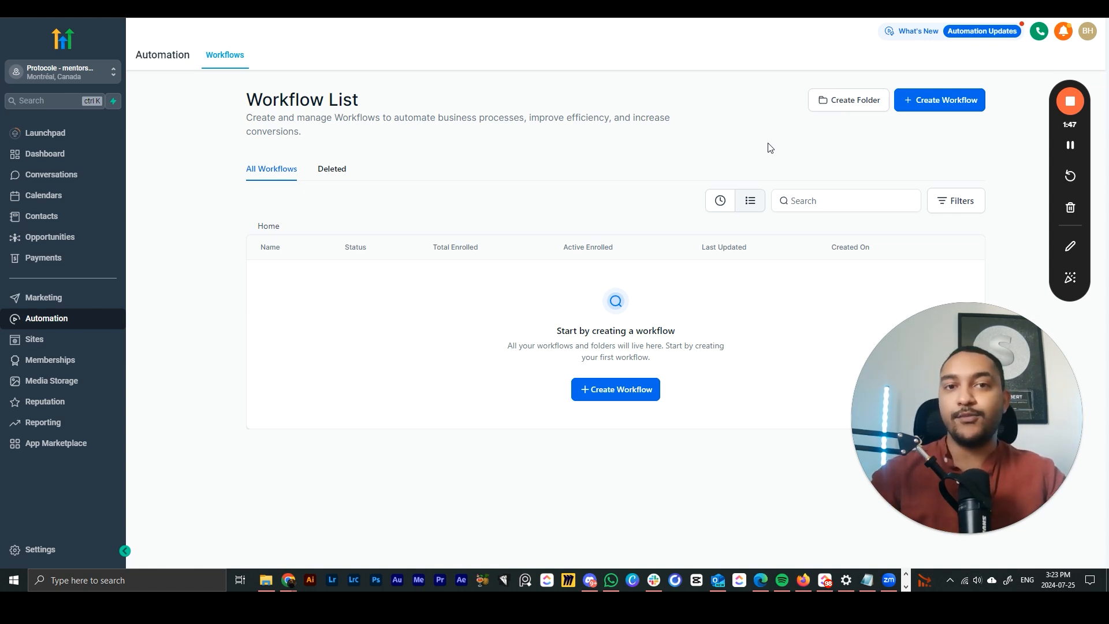
left_click(601, 394)
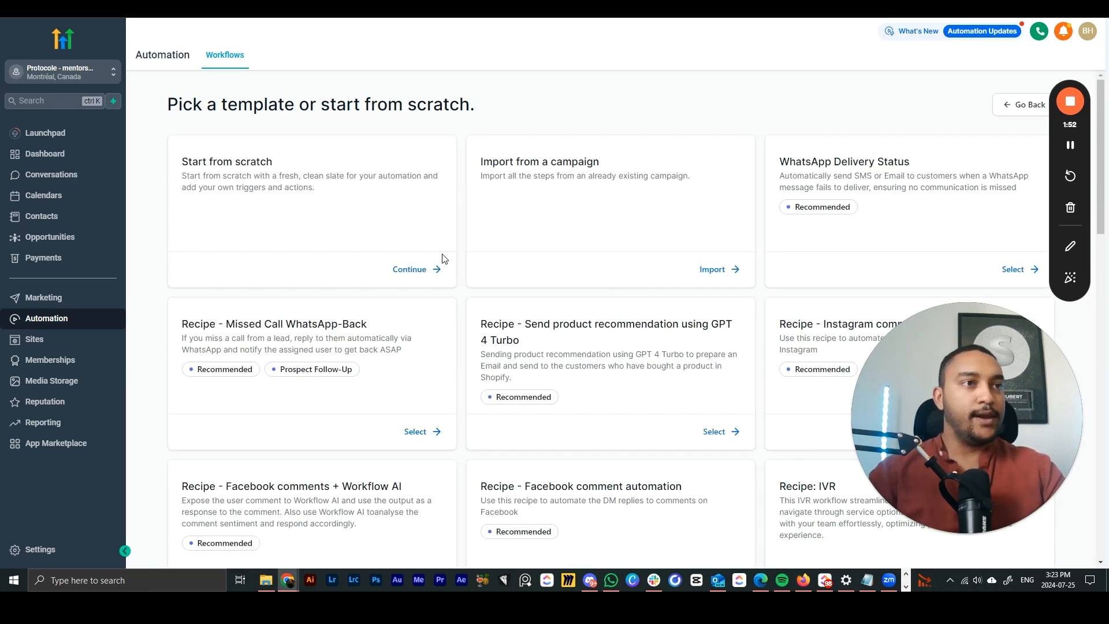
scroll(495, 270, "down", 9)
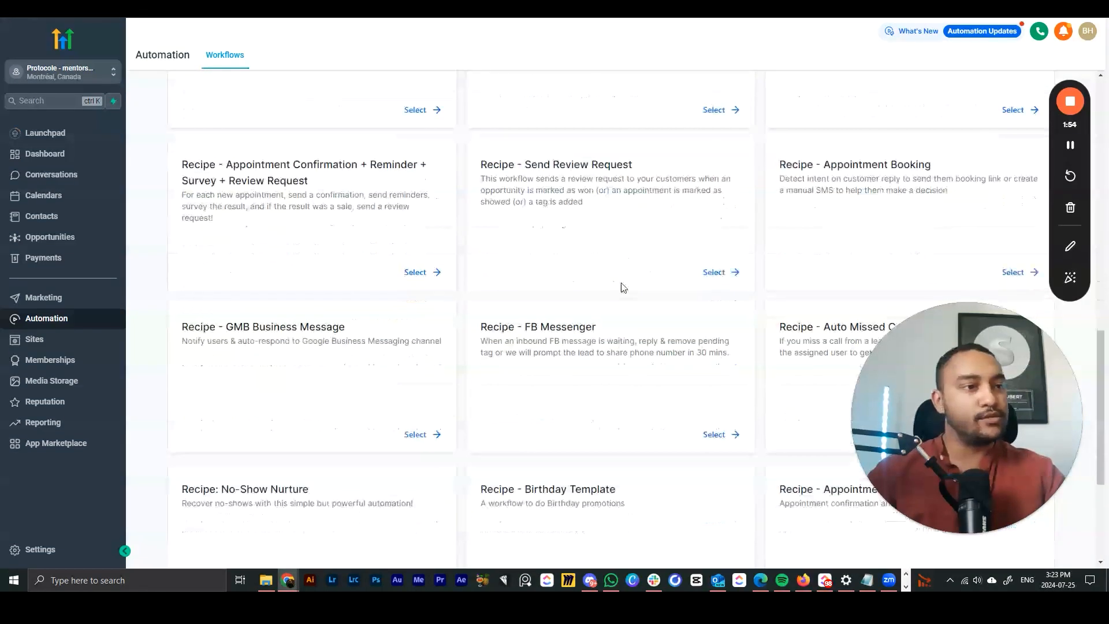
scroll(610, 287, "up", 9)
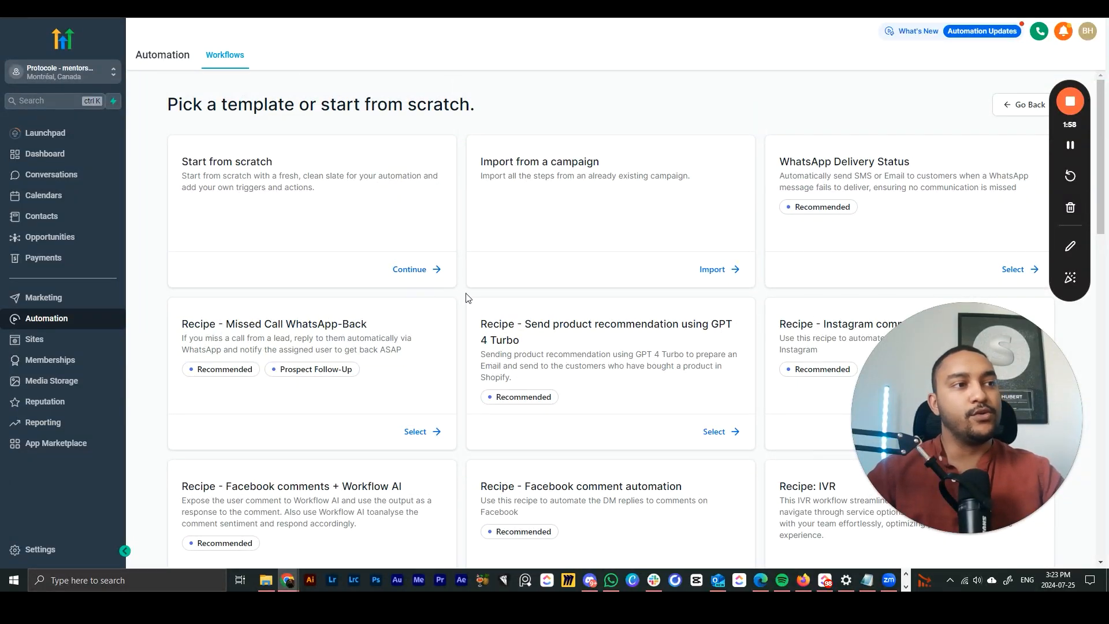
left_click(414, 274)
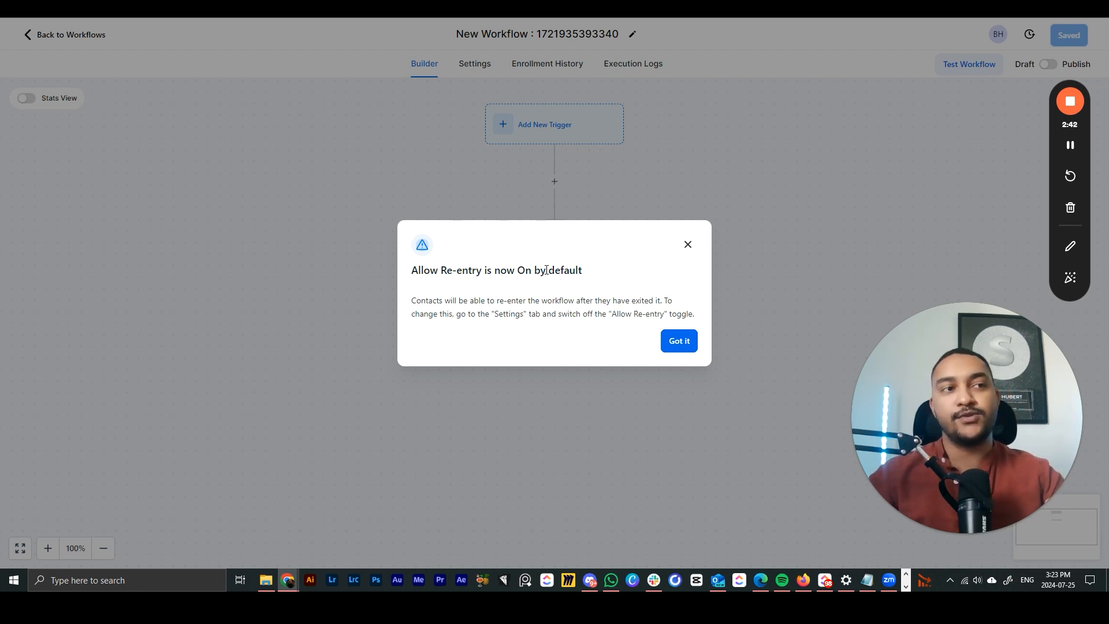
left_click(679, 342)
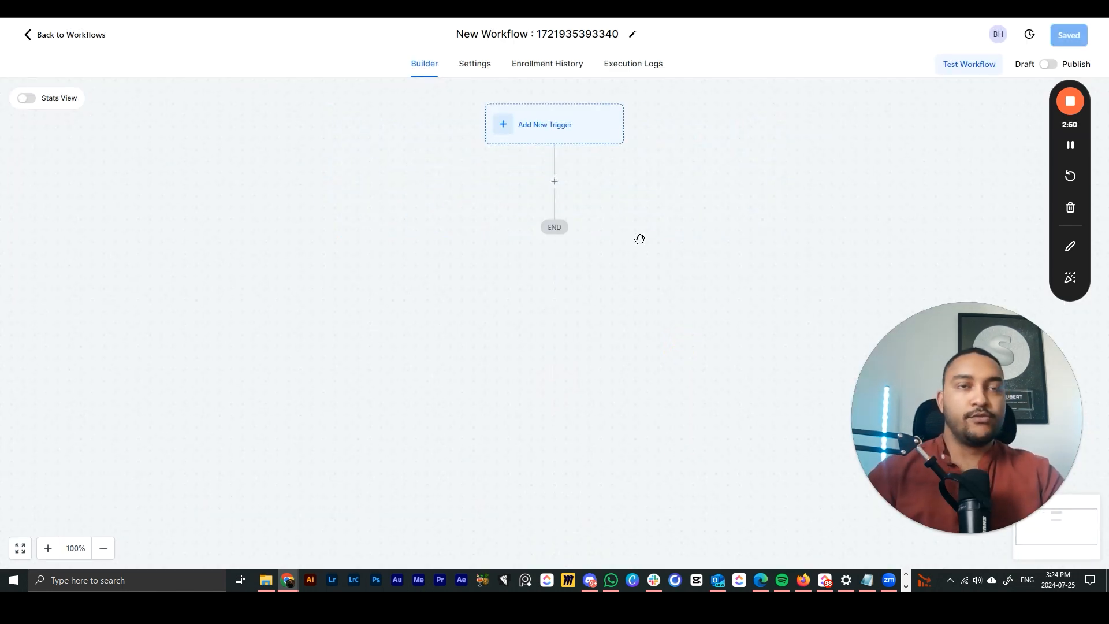
Rename the new workflow as "Inscription VSL".
left_click_drag(938, 406, 100, 302)
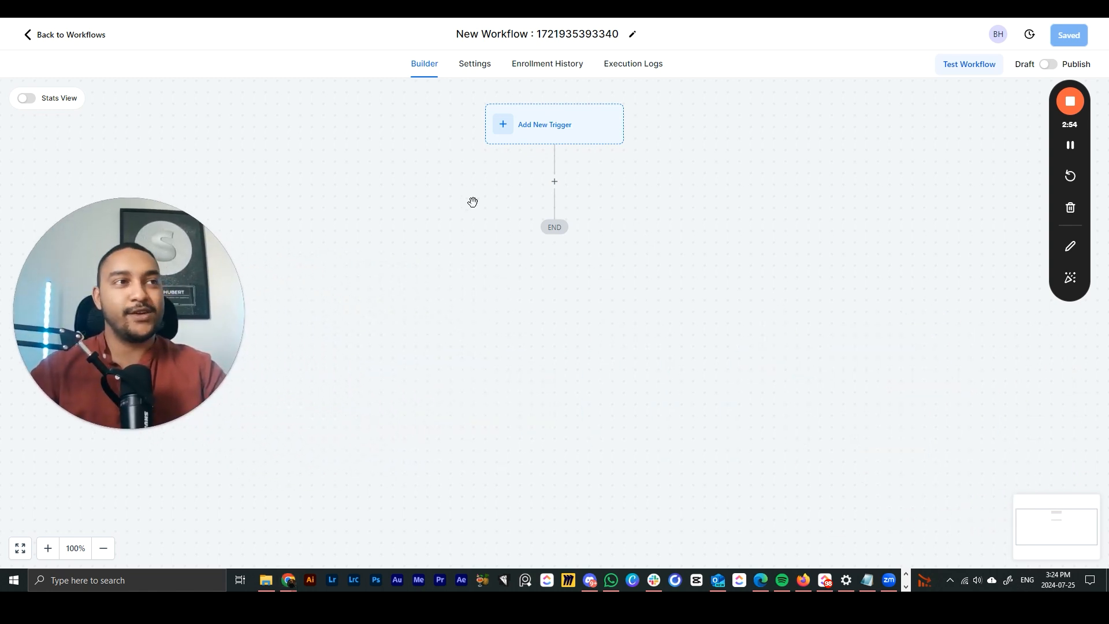
triple_click(549, 34)
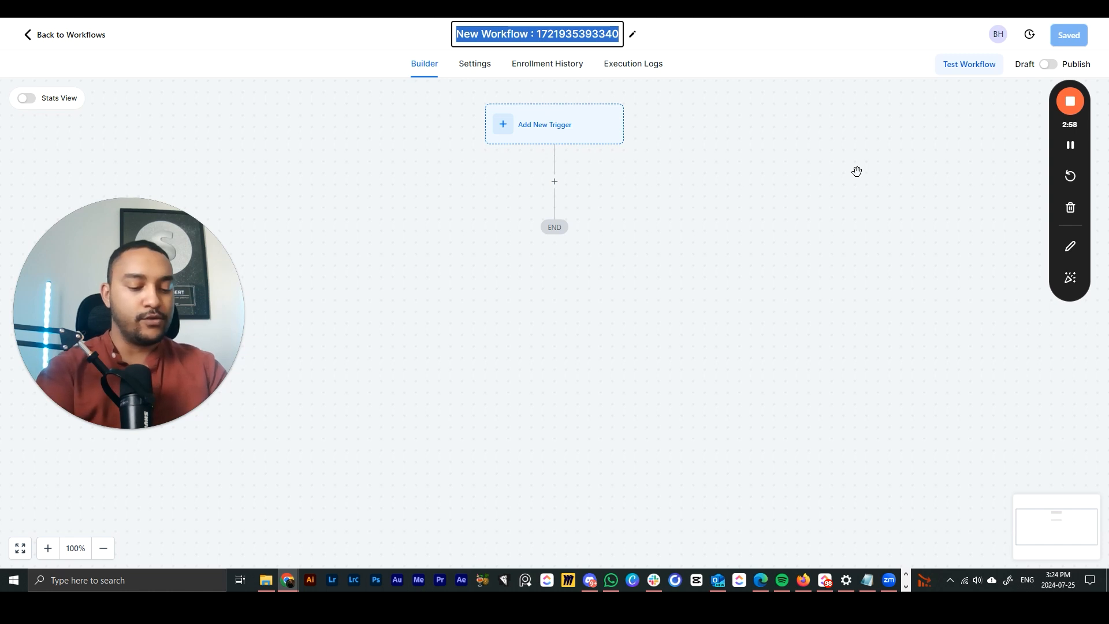
type("Inscription VSL")
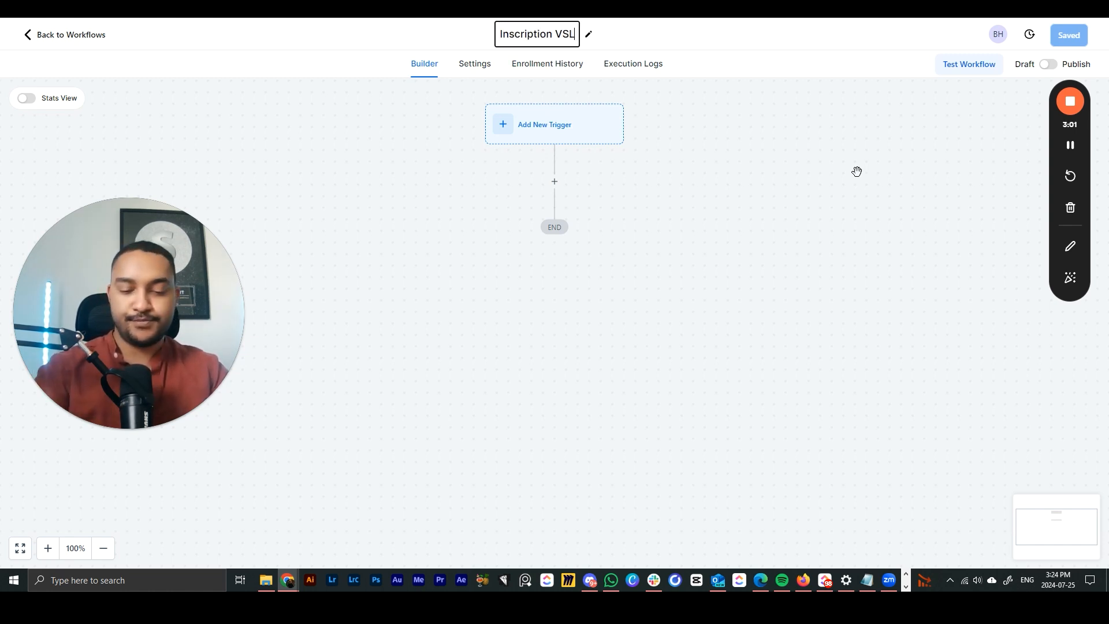
left_click(857, 171)
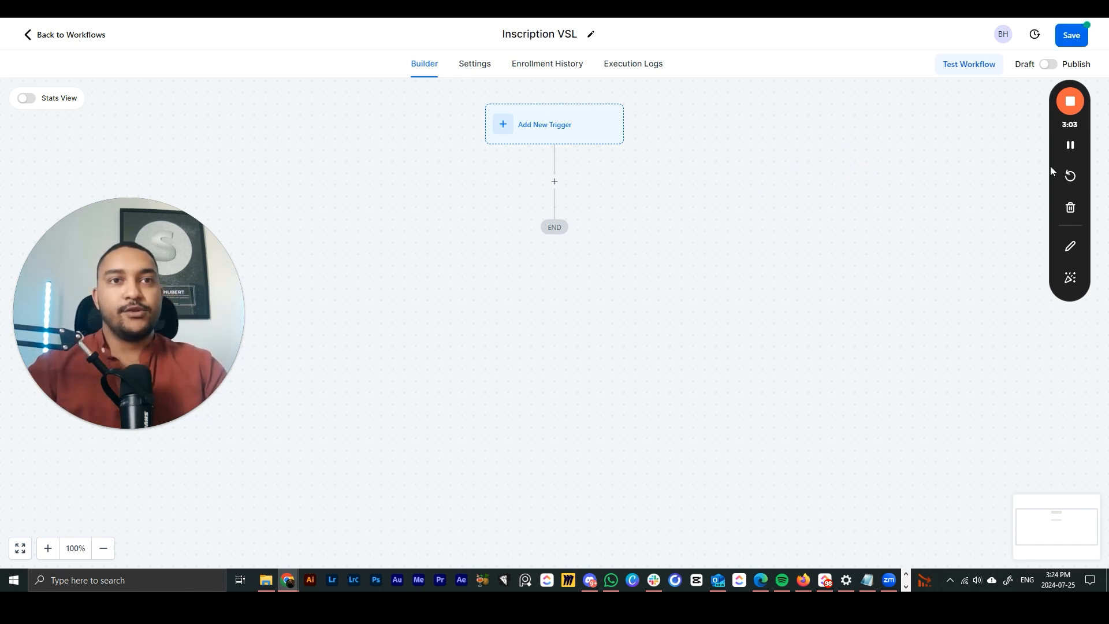
left_click_drag(1049, 169, 43, 407)
left_click_drag(182, 341, 206, 299)
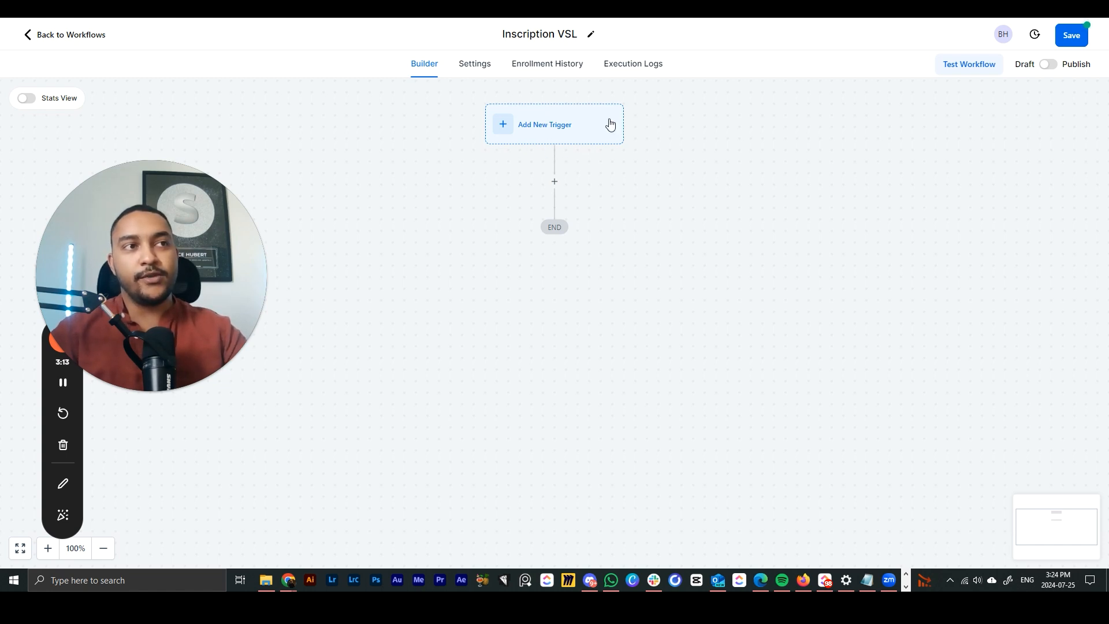
Browse the available workflow triggers, then add and save a Form Submitted trigger with its default name.
left_click(589, 140)
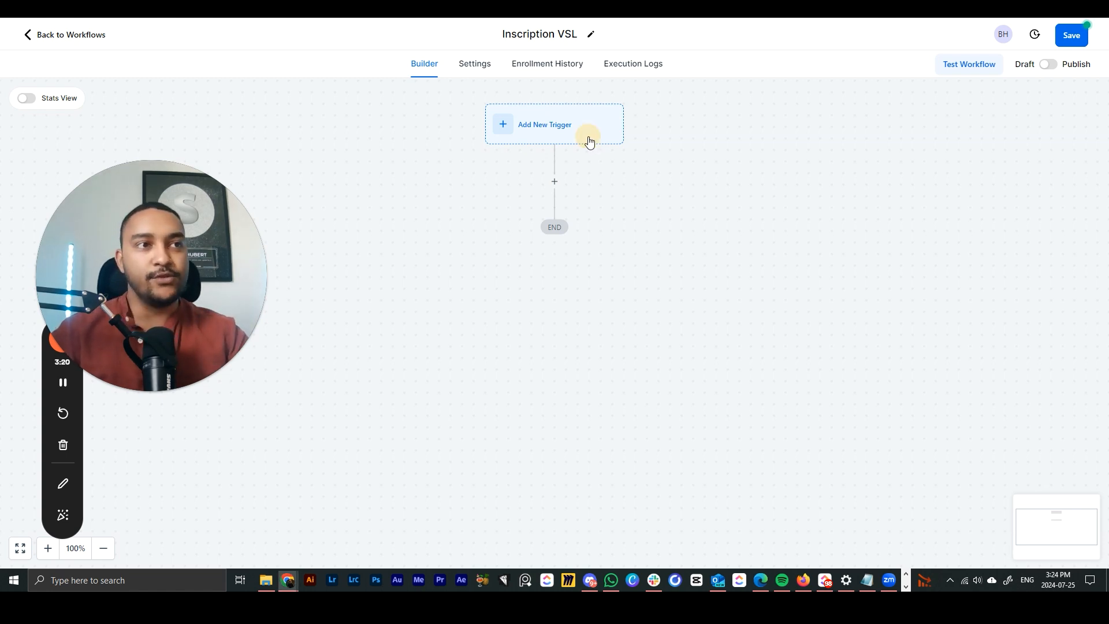
scroll(918, 224, "down", 20)
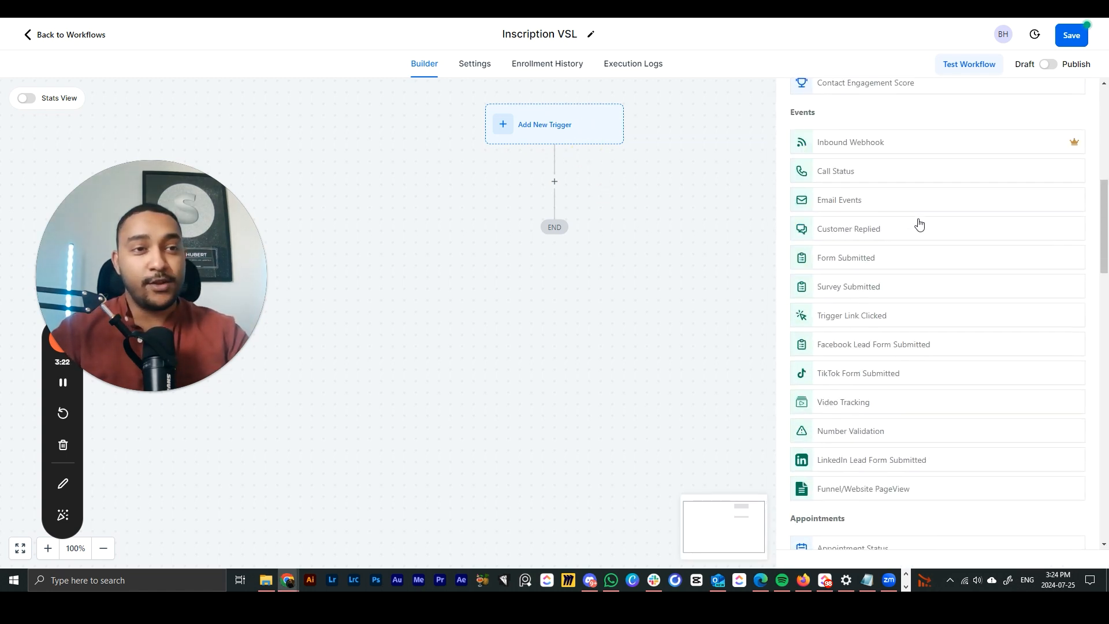
scroll(918, 224, "down", 6)
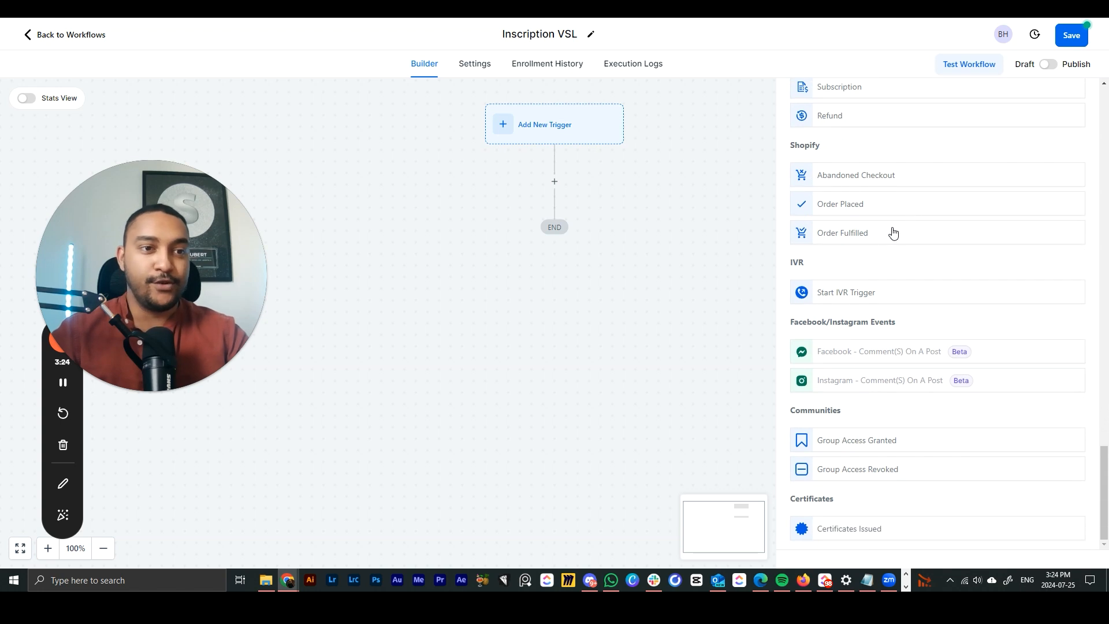
scroll(812, 331, "up", 20)
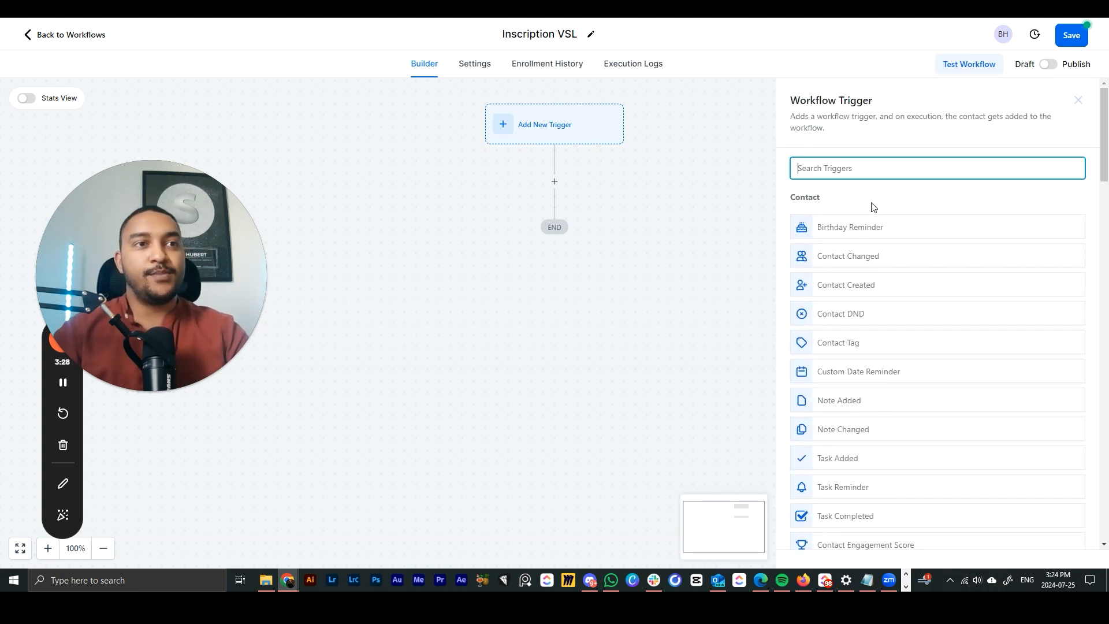
scroll(864, 291, "down", 1)
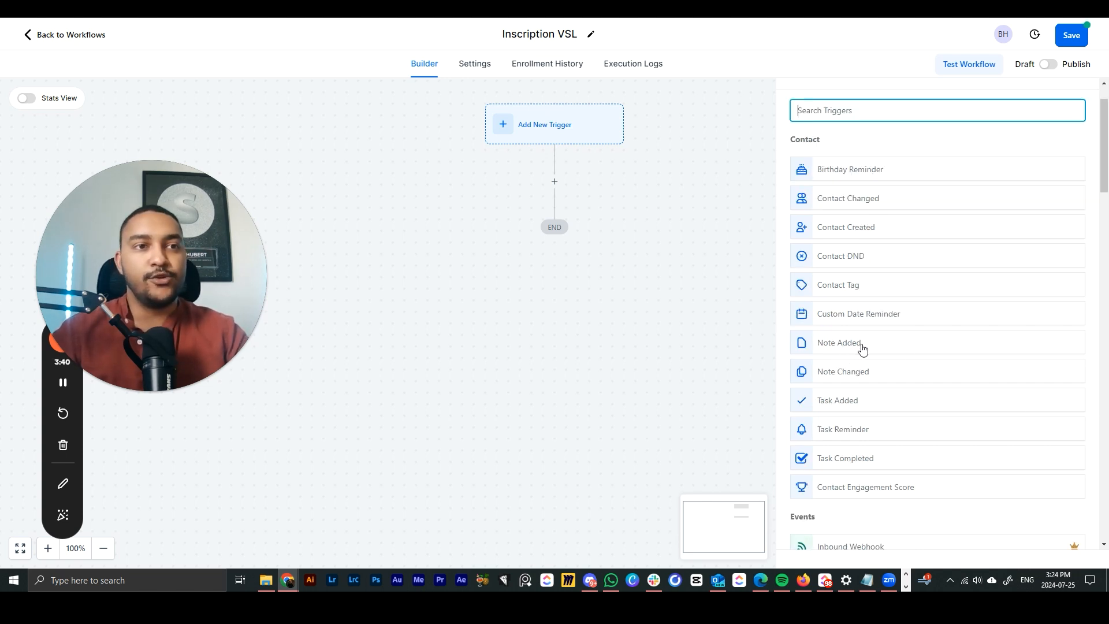
scroll(863, 347, "down", 9)
scroll(859, 272, "up", 1)
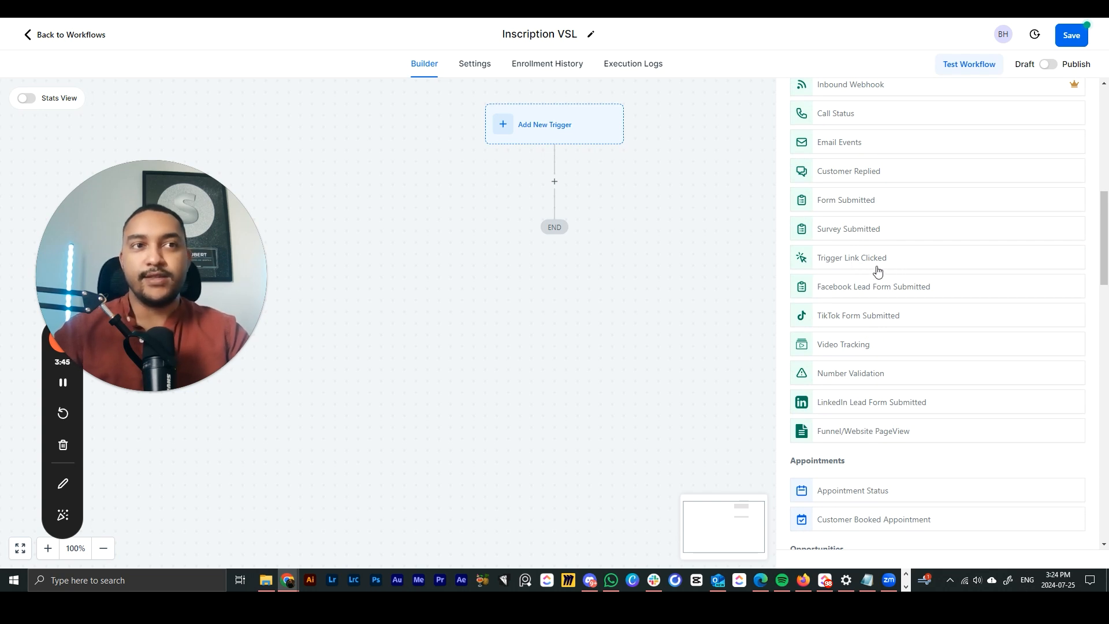
scroll(874, 267, "down", 5)
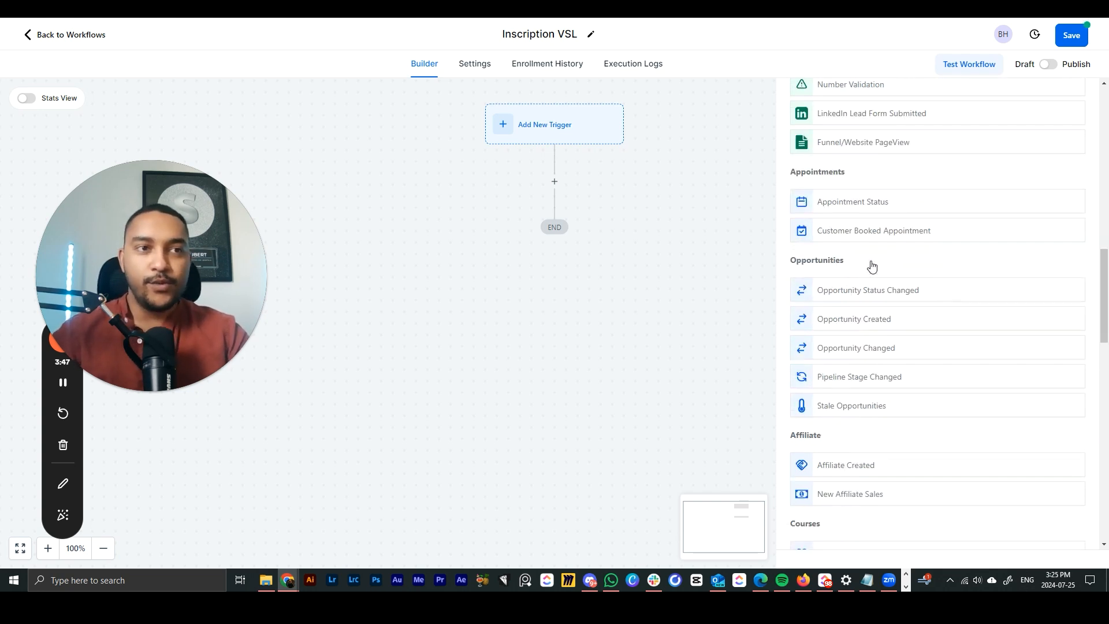
scroll(861, 267, "down", 12)
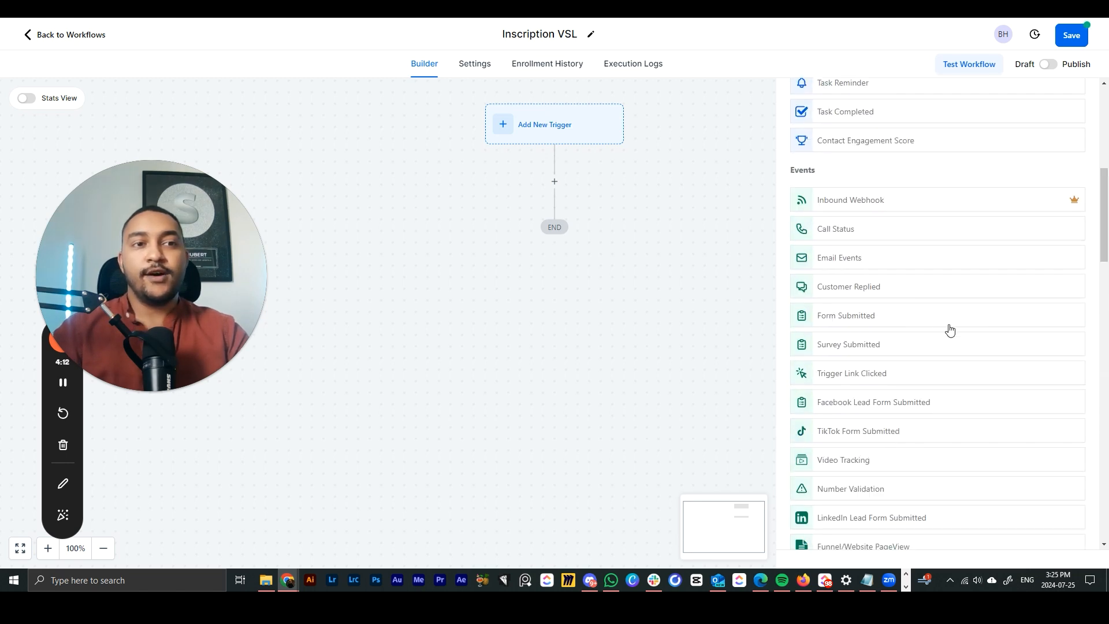
left_click(867, 322)
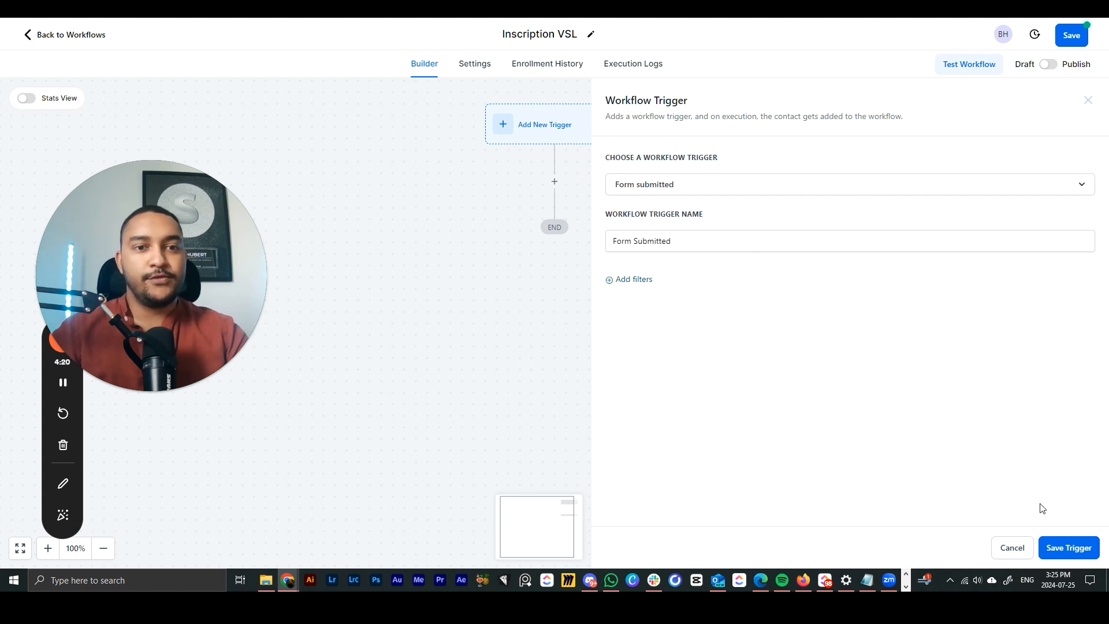
left_click(1061, 549)
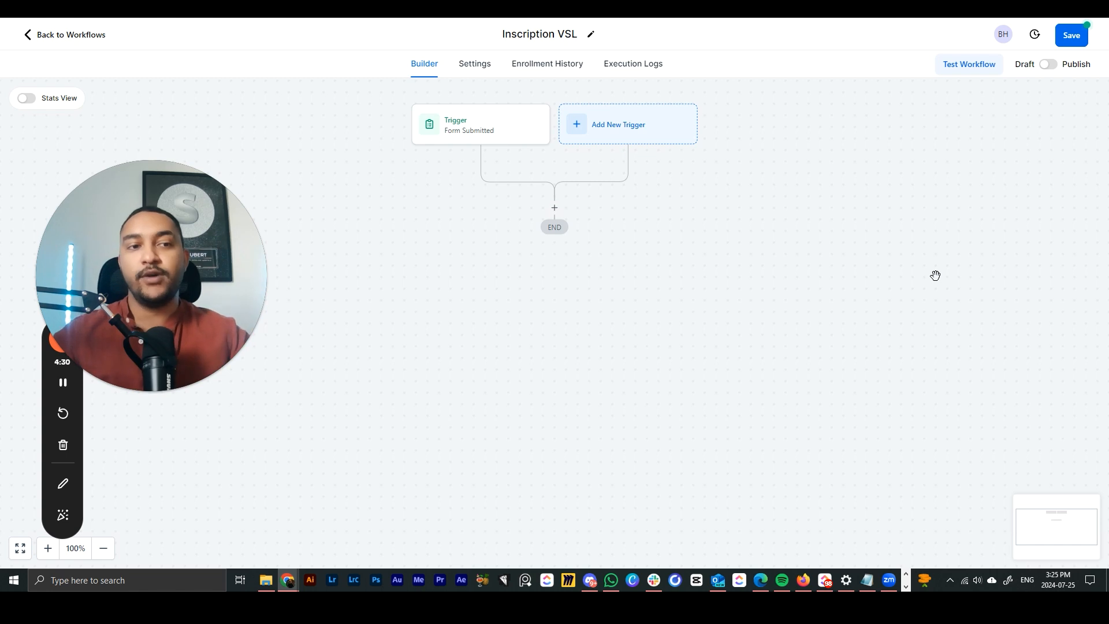
Add a "Form is" filter for the VSL form to the Form Submitted trigger and save it.
left_click(531, 141)
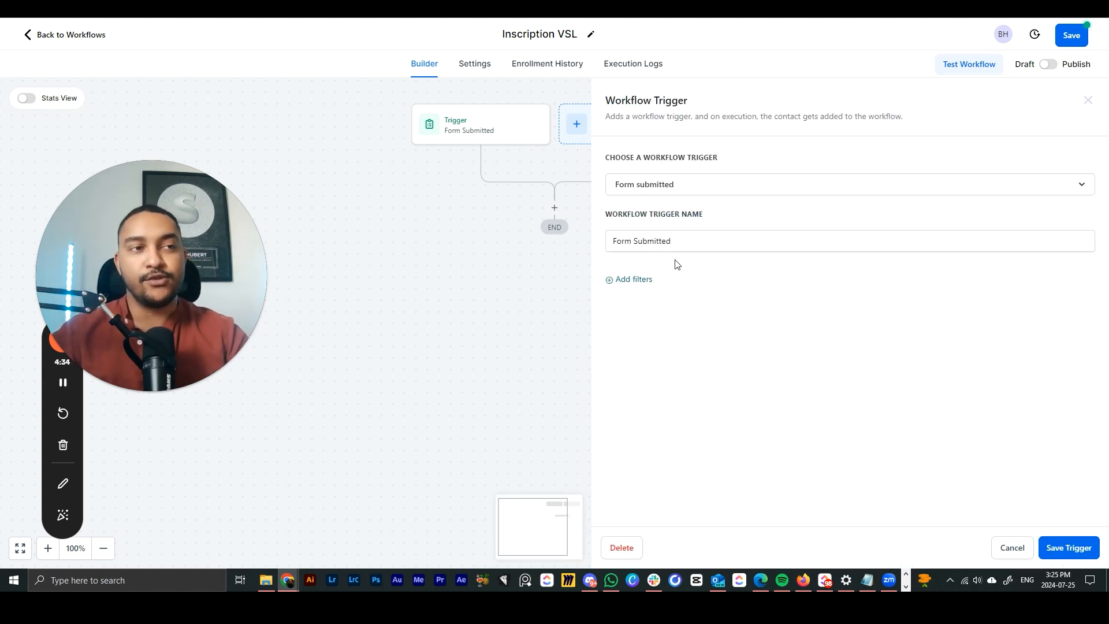
left_click(629, 279)
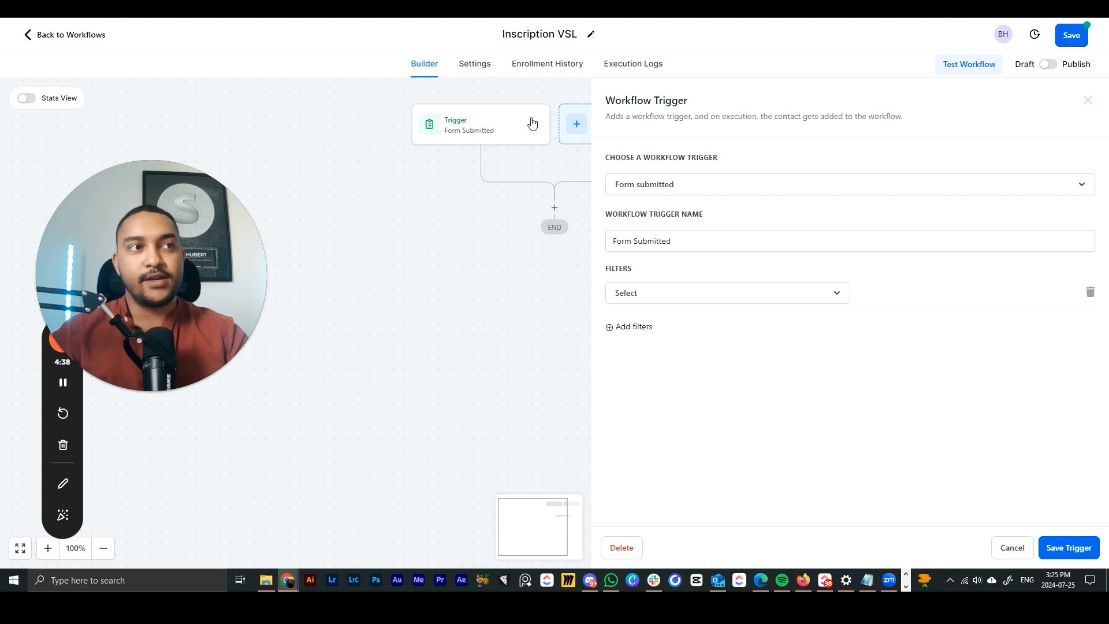
left_click(685, 294)
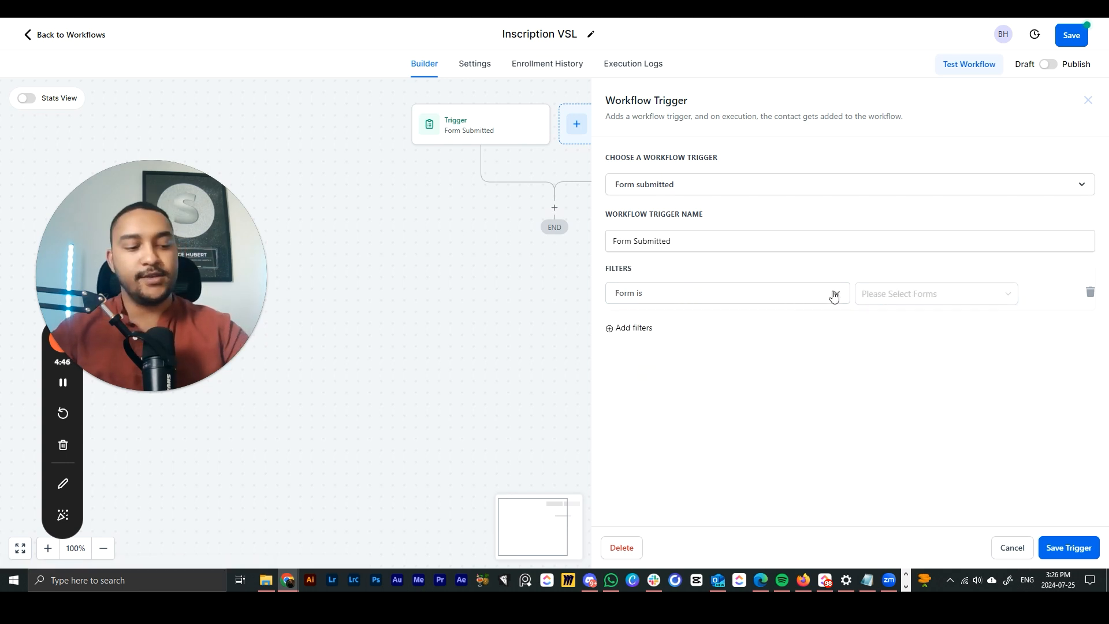
left_click(899, 293)
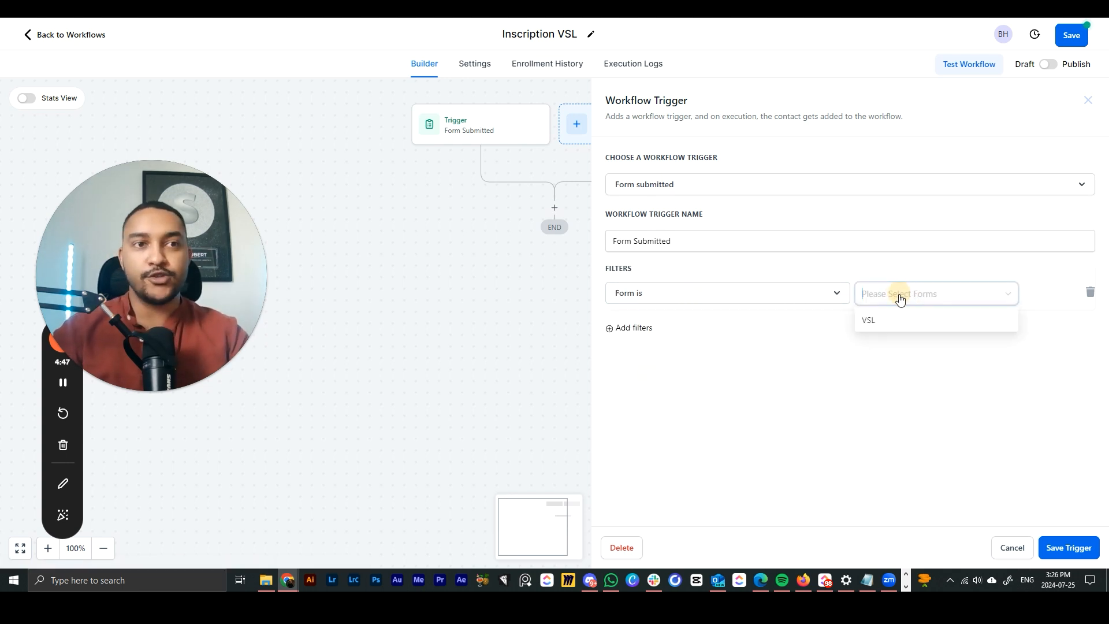
left_click(943, 329)
left_click(918, 367)
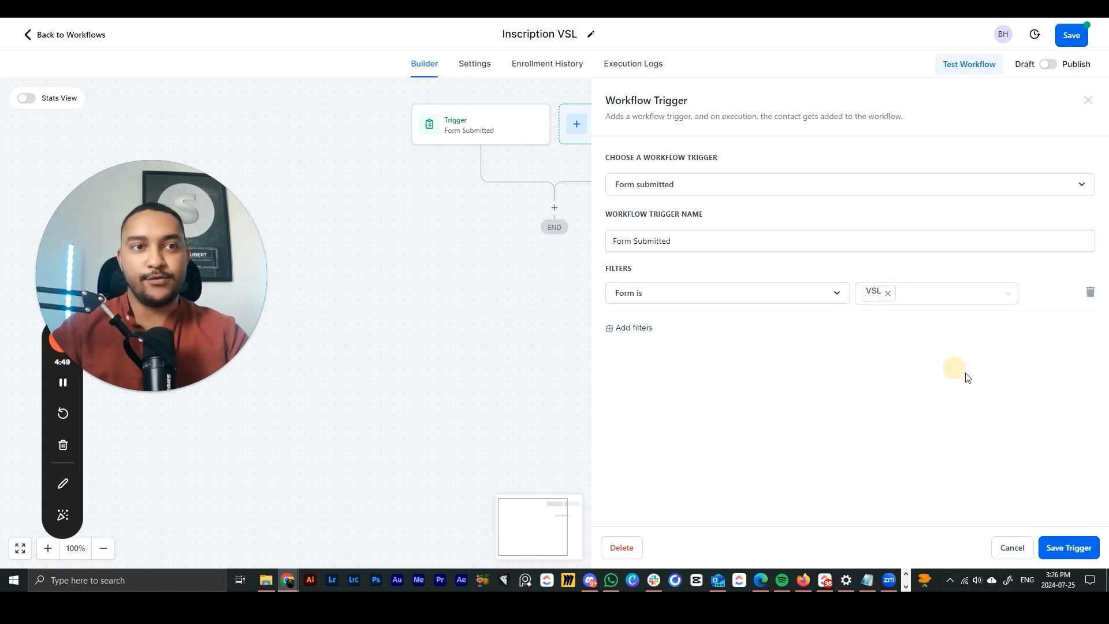
left_click(1059, 544)
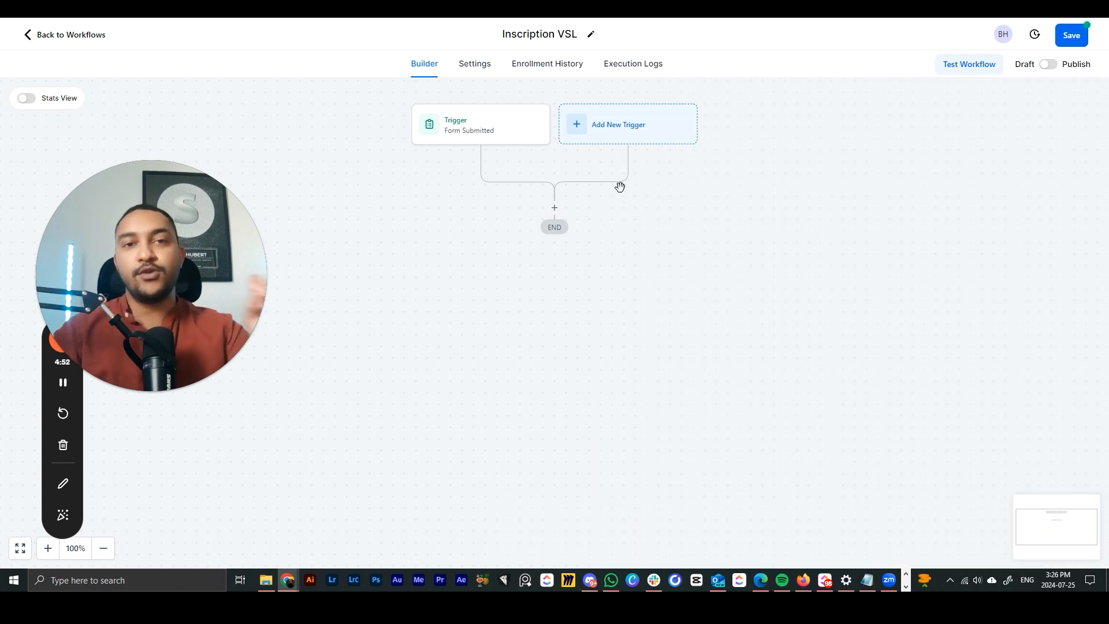
Rename the form submission trigger as "Formulaire VSL" and save it.
left_click(488, 125)
left_click(697, 241)
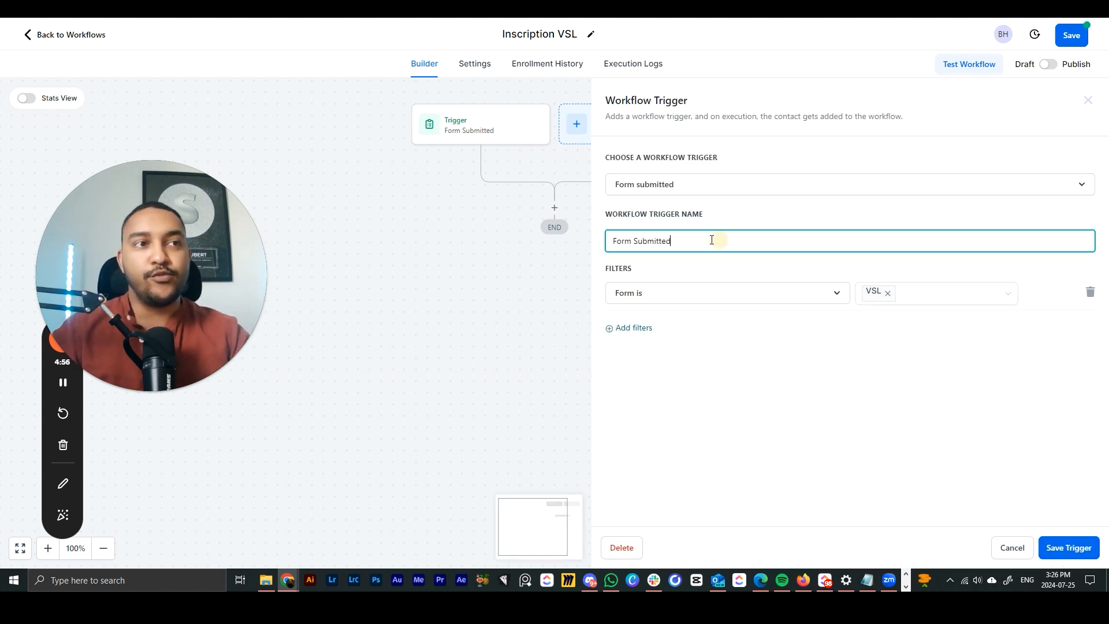
key("ctrl+a")
type("F")
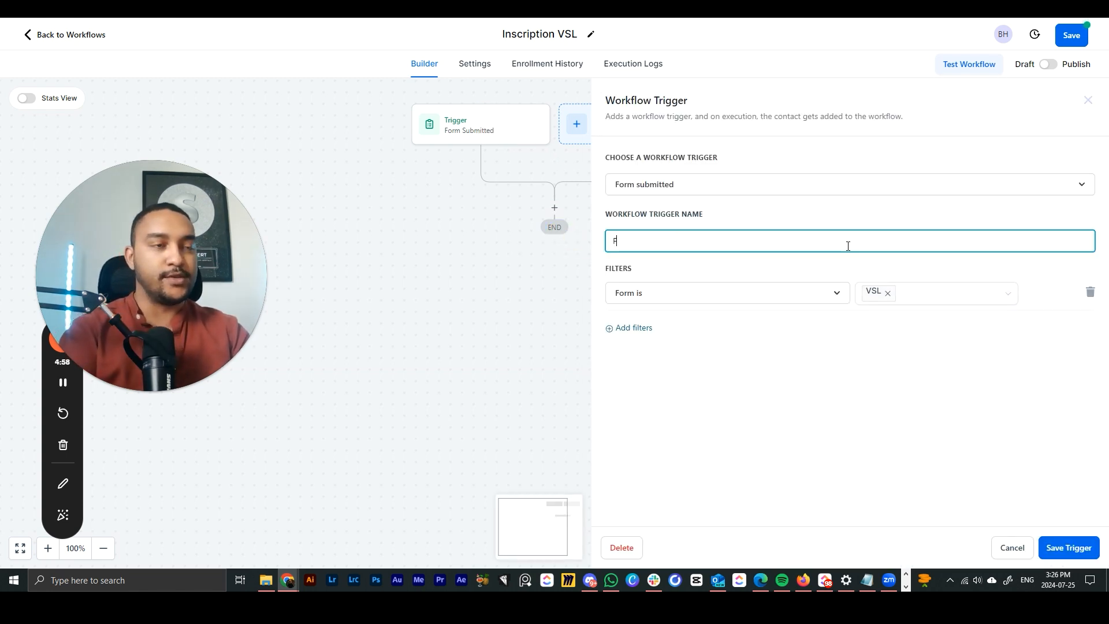
type("ormulaire VSL")
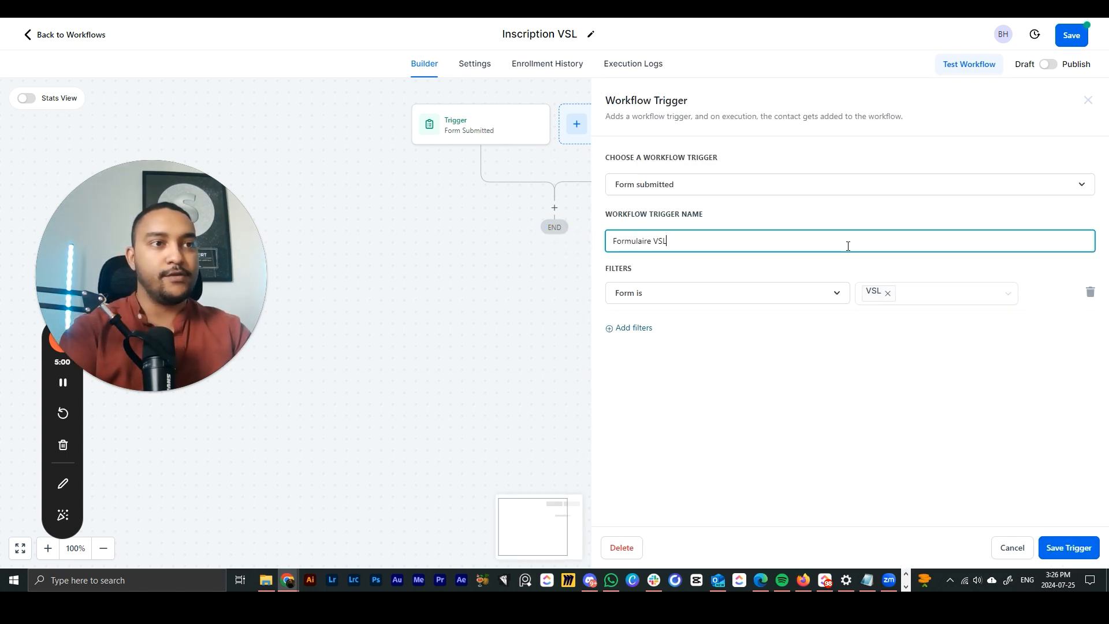
left_click(1048, 546)
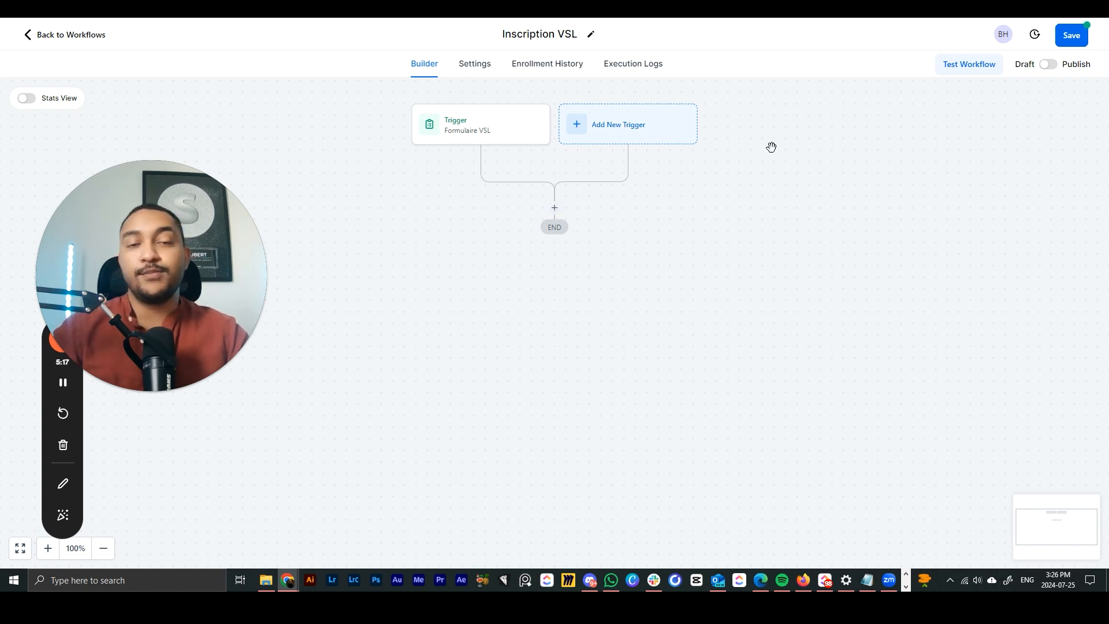
Add a Customer Booked Appointment trigger with its default name as a second workflow trigger and save it.
left_click(678, 134)
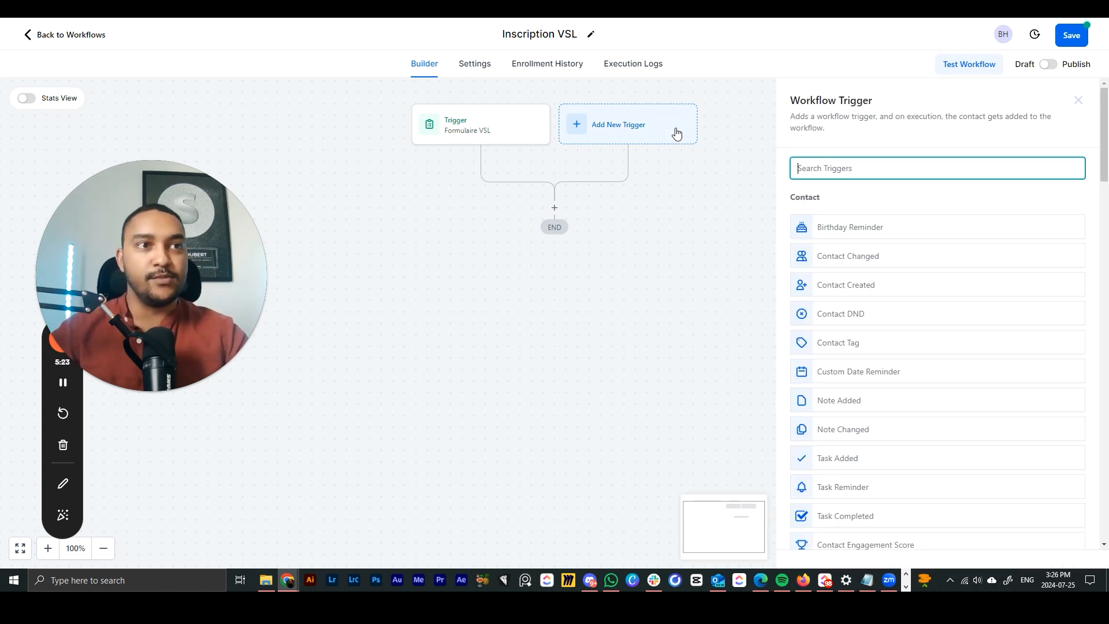
left_click_drag(694, 176, 691, 173)
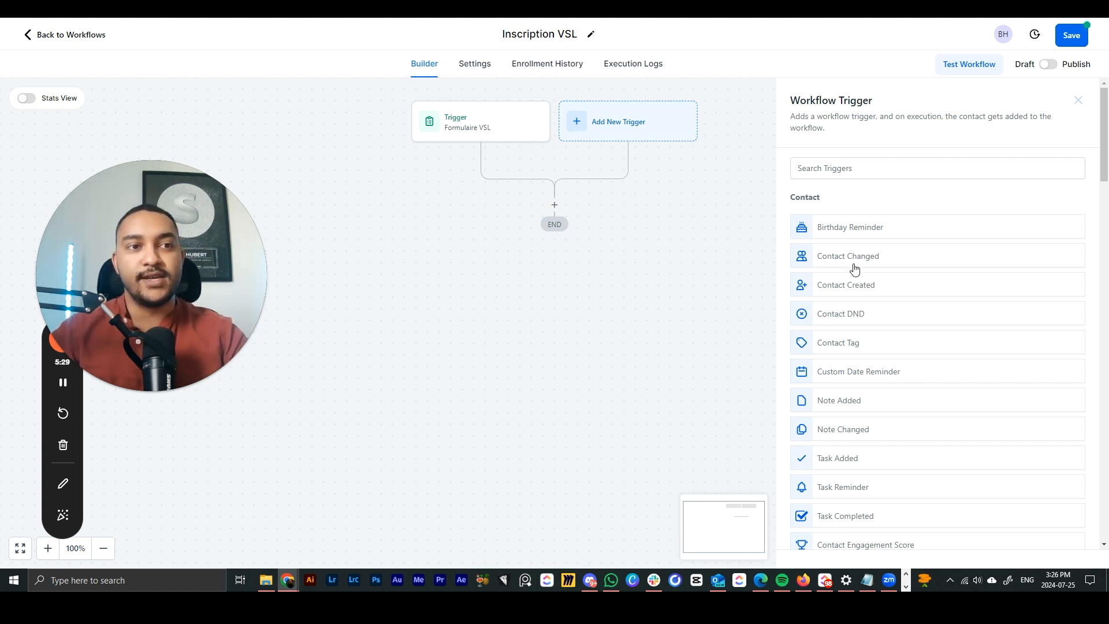
scroll(854, 264, "down", 20)
scroll(855, 263, "up", 8)
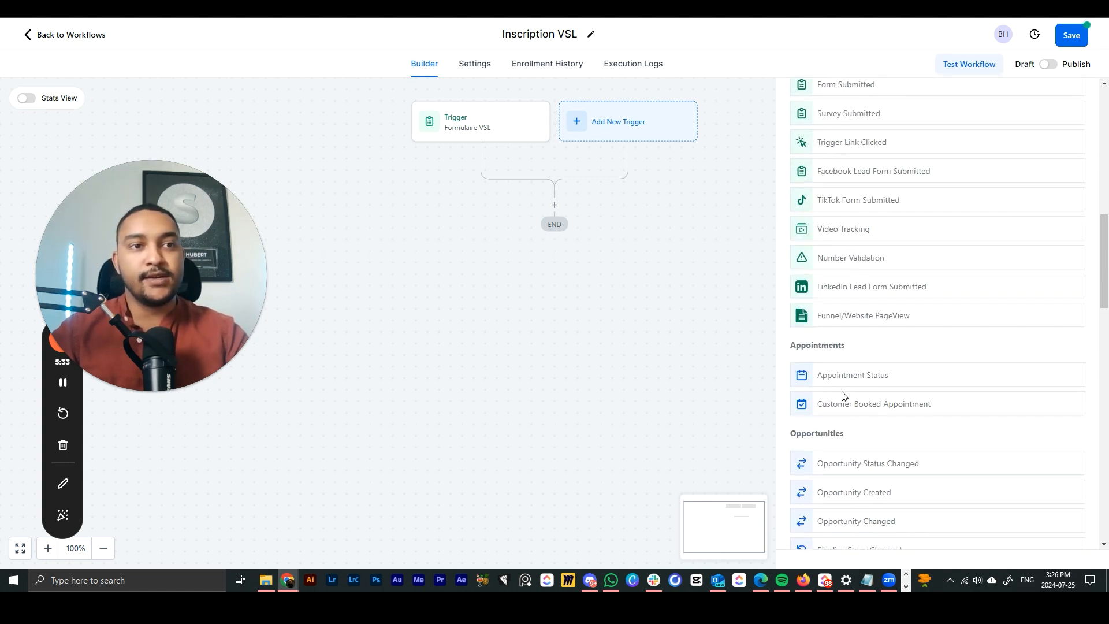
left_click(839, 405)
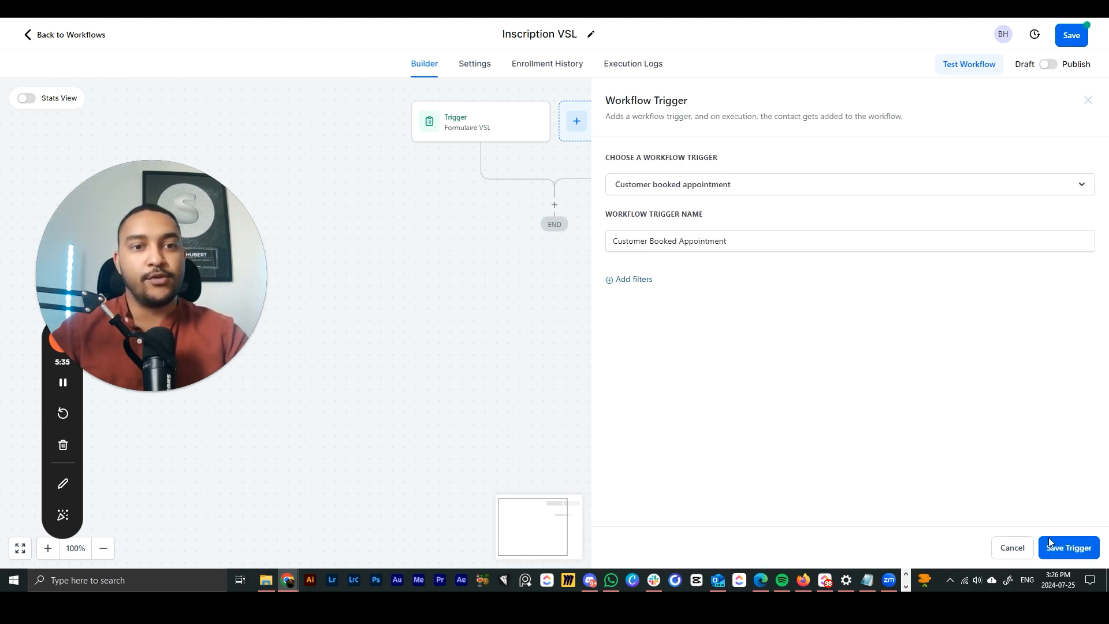
left_click(1068, 547)
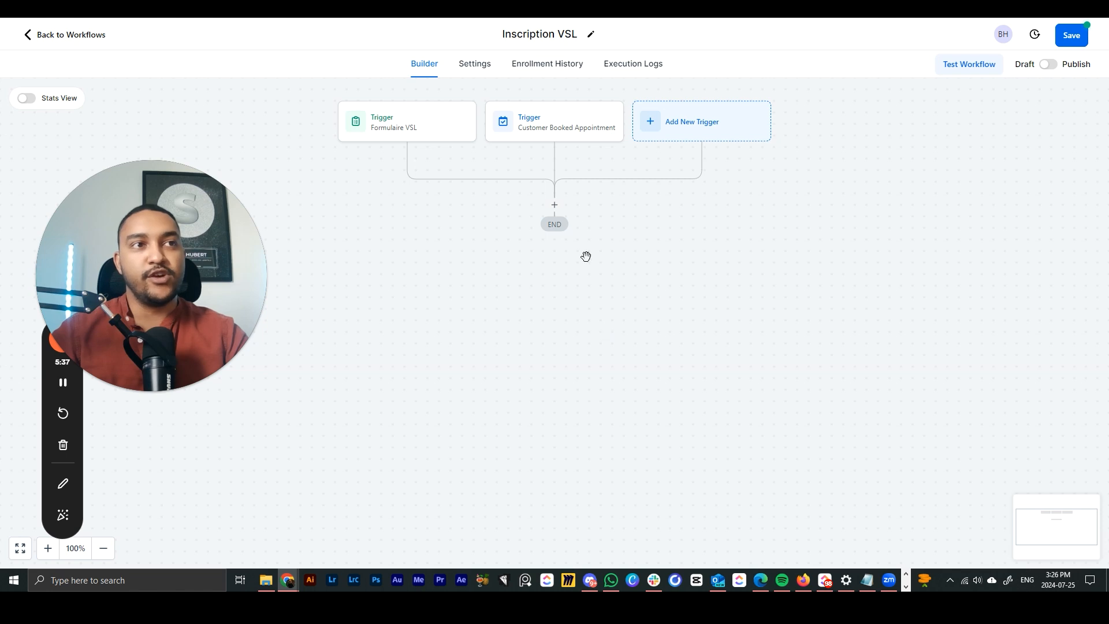
Delete the Customer Booked Appointment trigger from the workflow.
left_click(593, 123)
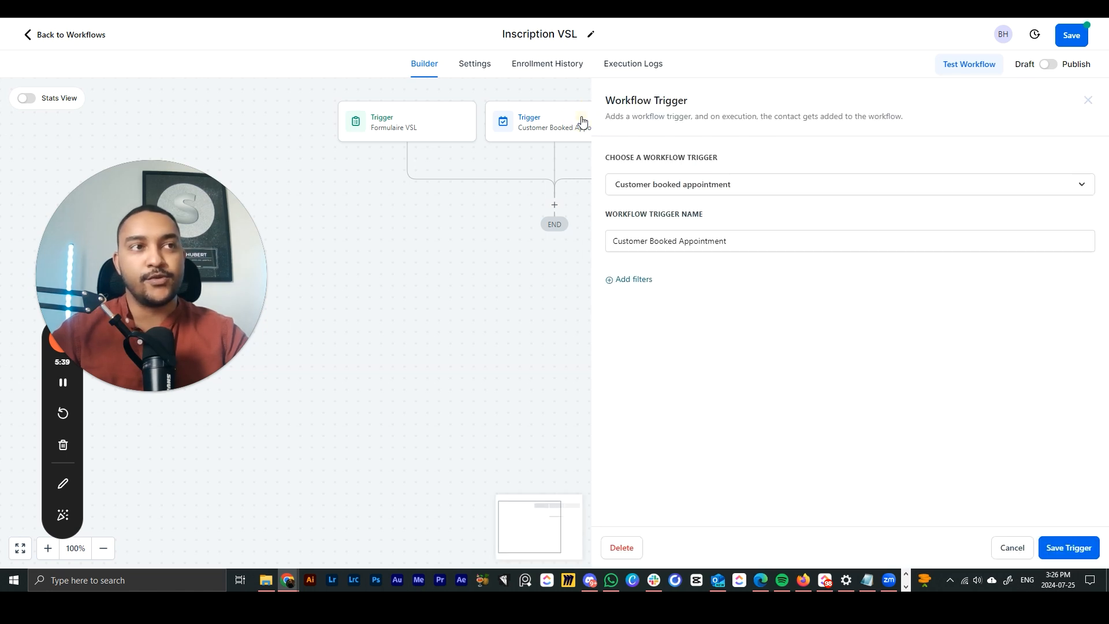
left_click(629, 549)
left_click(677, 327)
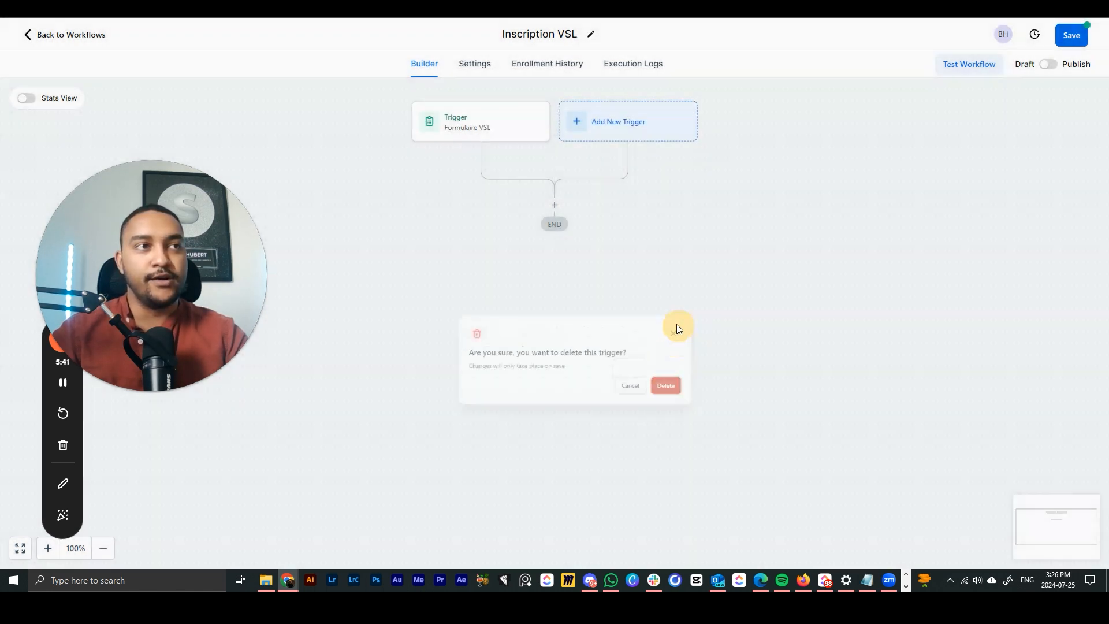
Add an Add Contact Tag action below the trigger with a new tag named "prospect - vsl" and save it.
left_click(555, 206)
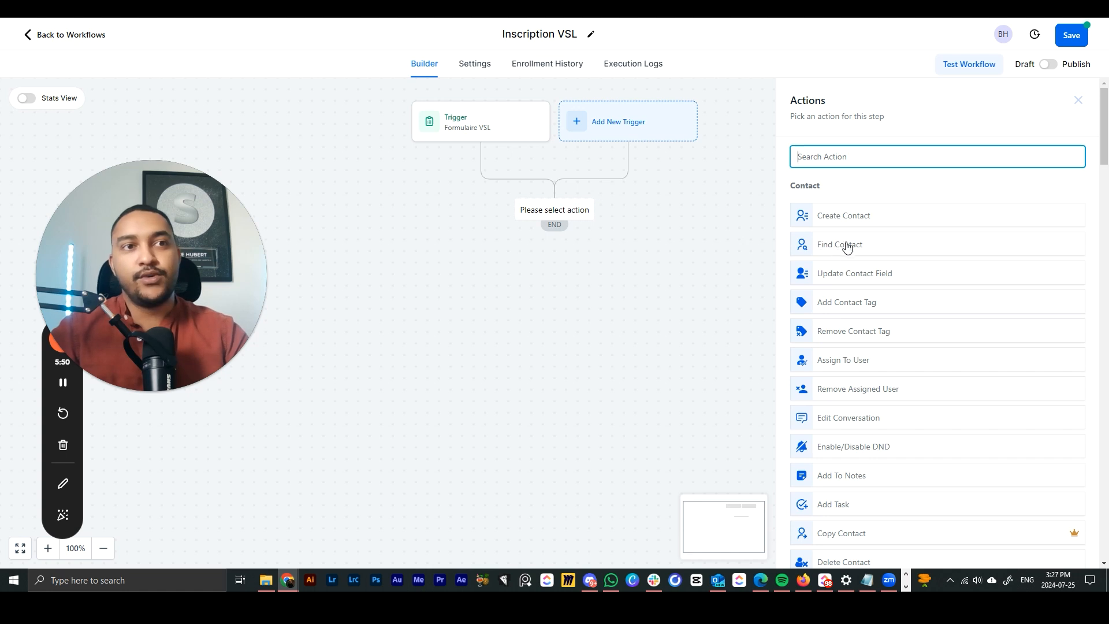
left_click(844, 305)
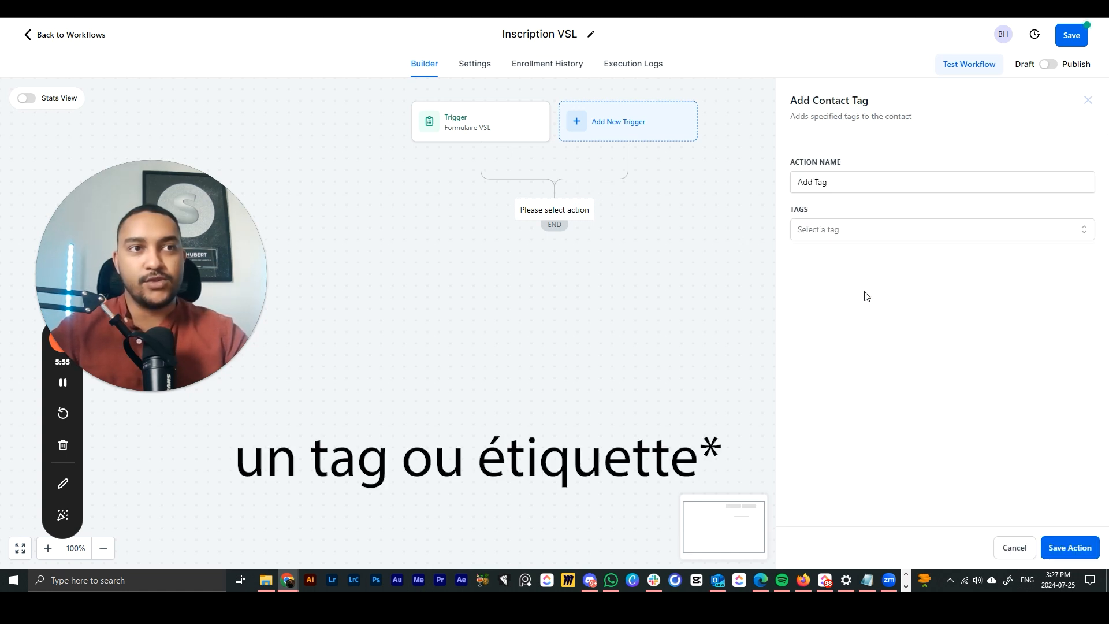
left_click(845, 239)
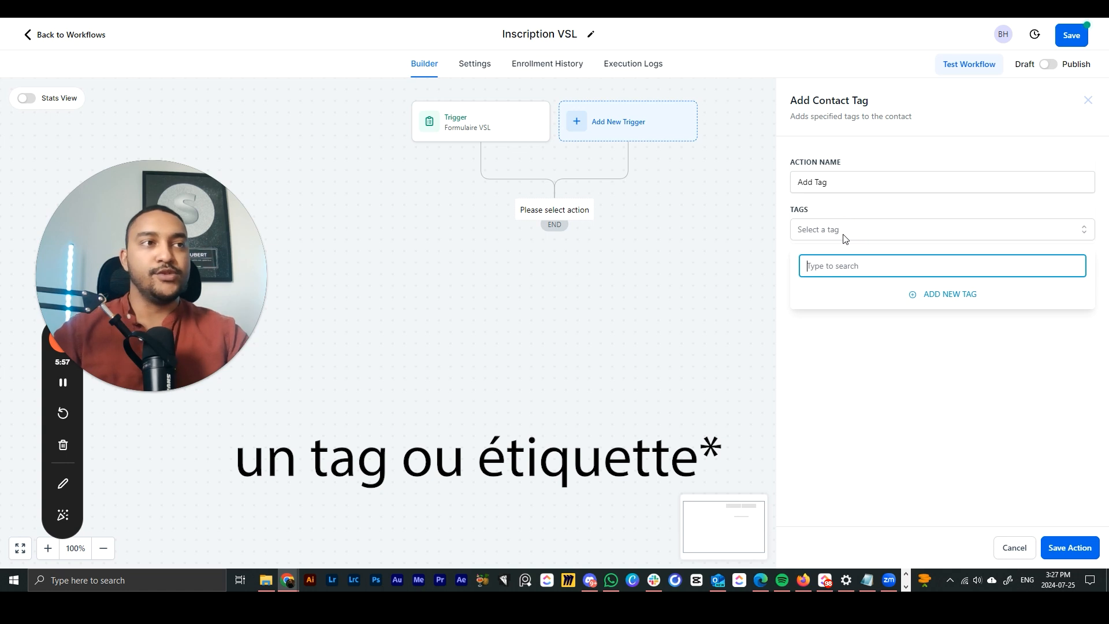
type("prospect - vsl")
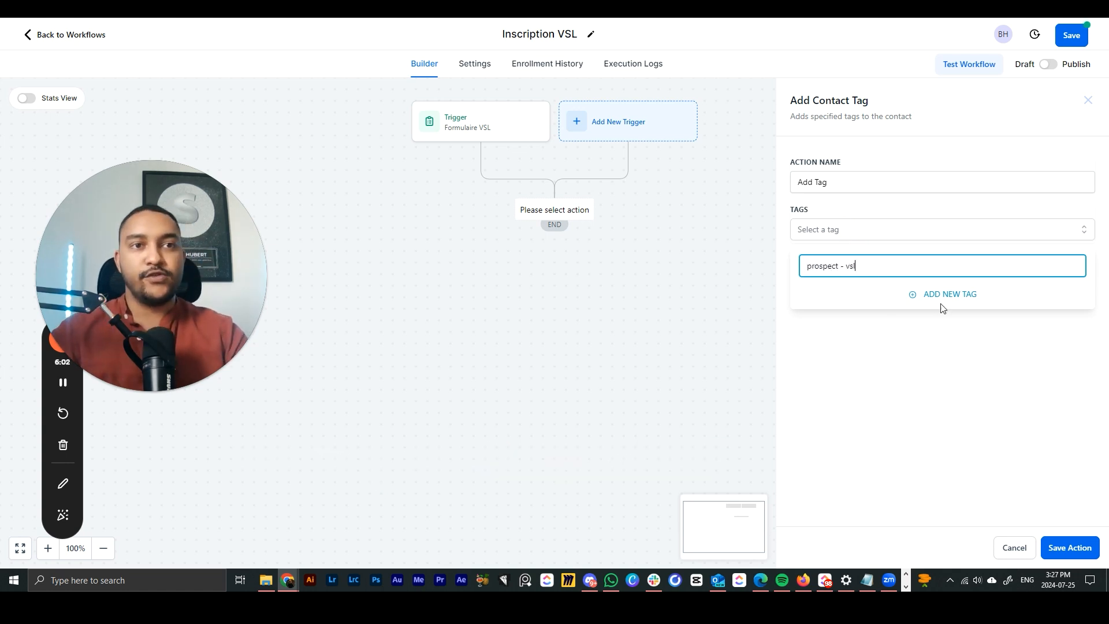
left_click(969, 296)
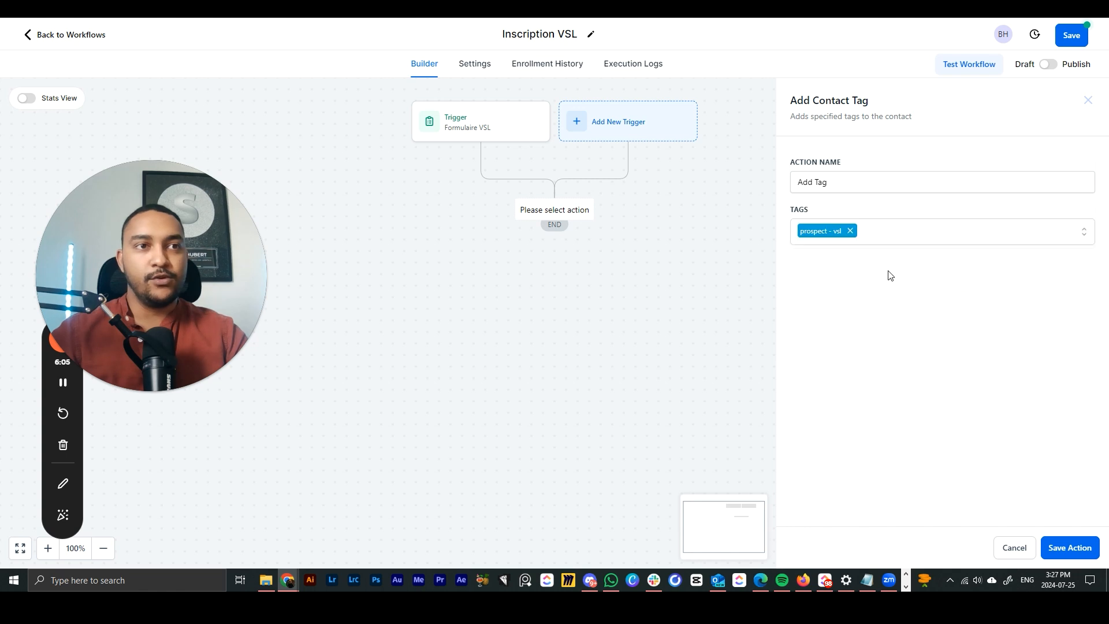
left_click(878, 238)
type("pro")
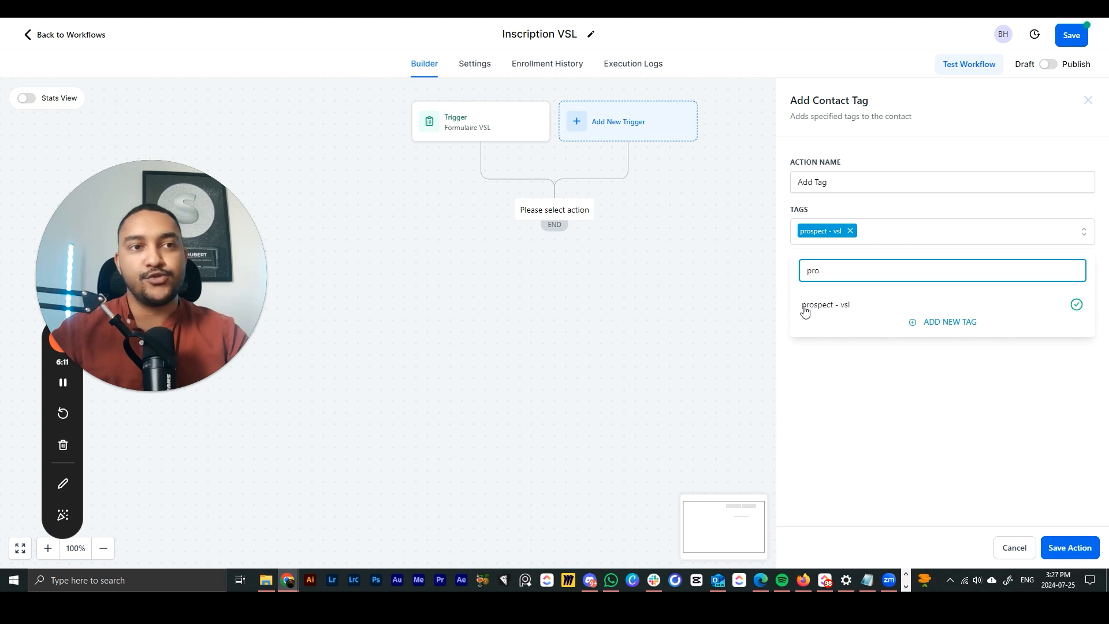
left_click(780, 194)
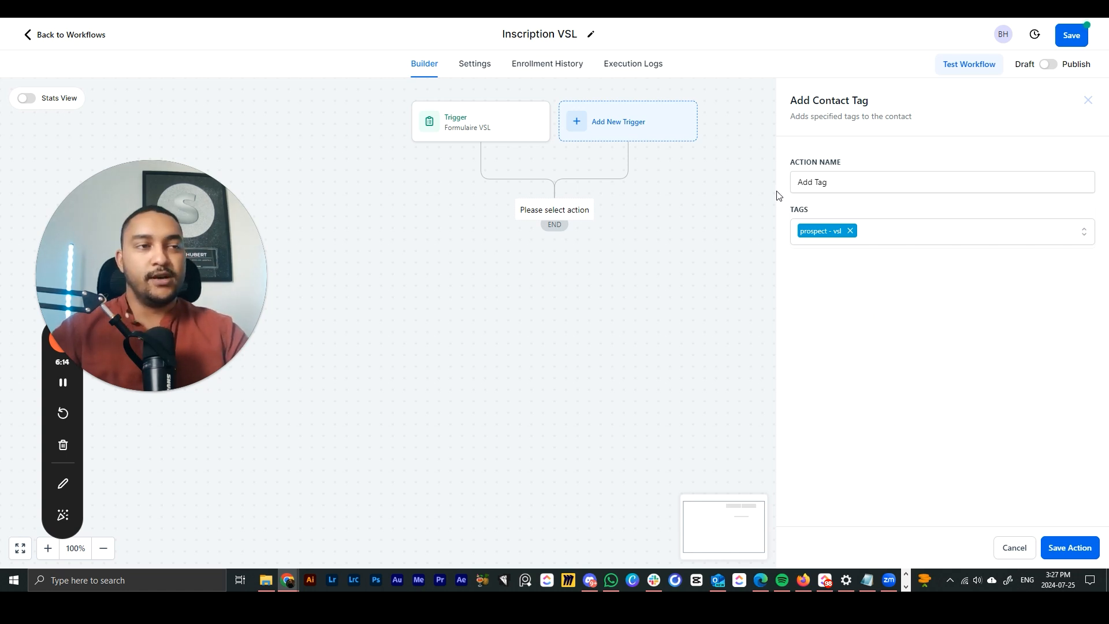
left_click(1068, 552)
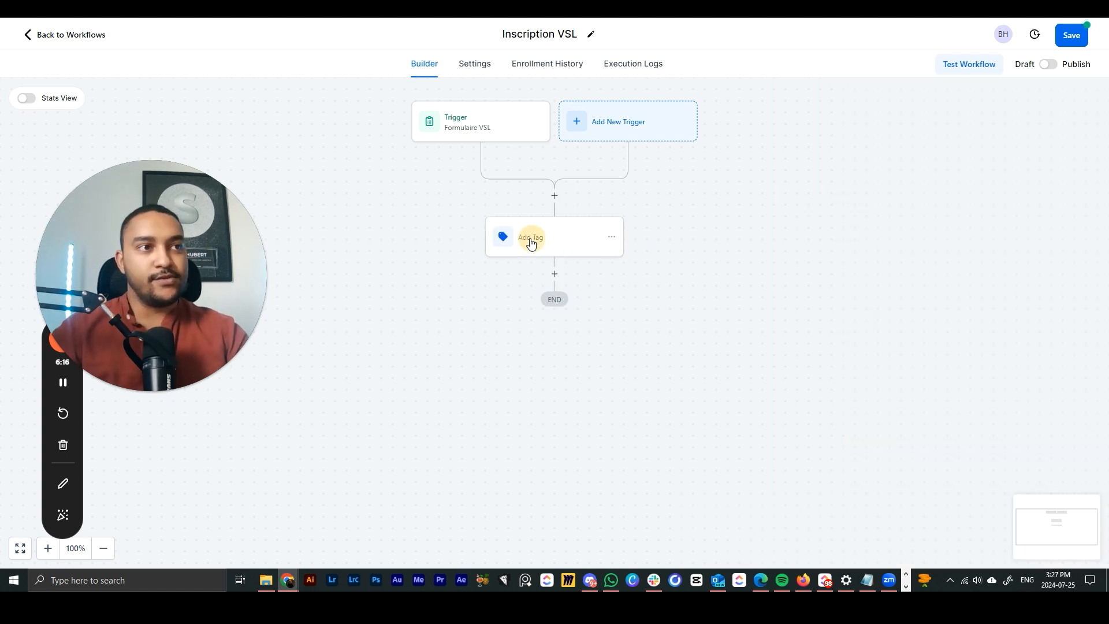
Review the settings of the Formulaire VSL trigger and the Add Tag action, then save the action.
left_click(473, 132)
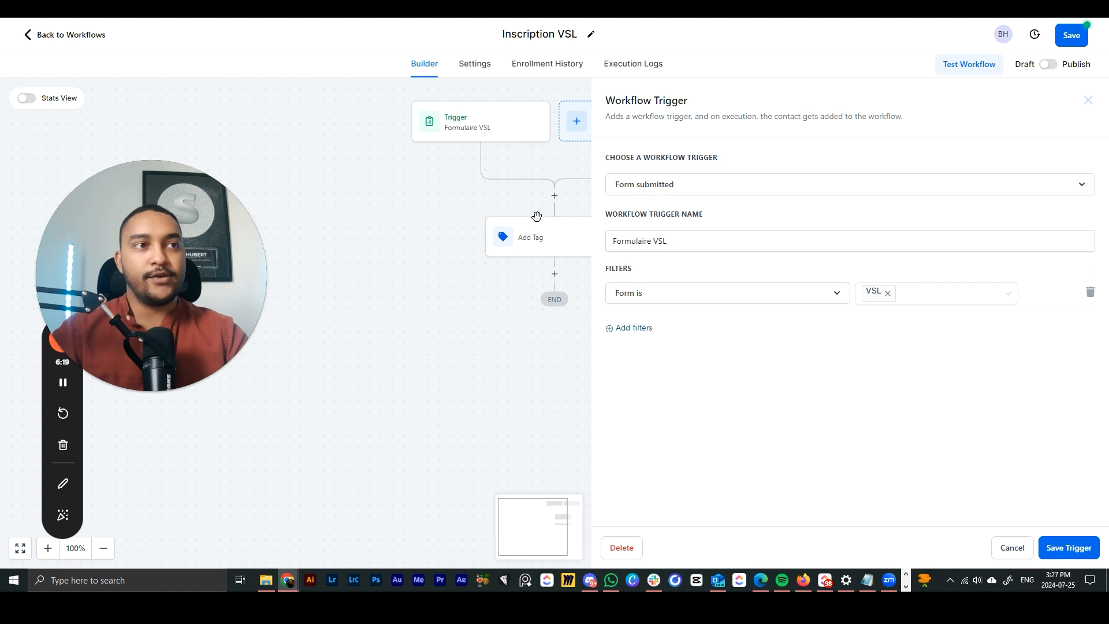
left_click(545, 238)
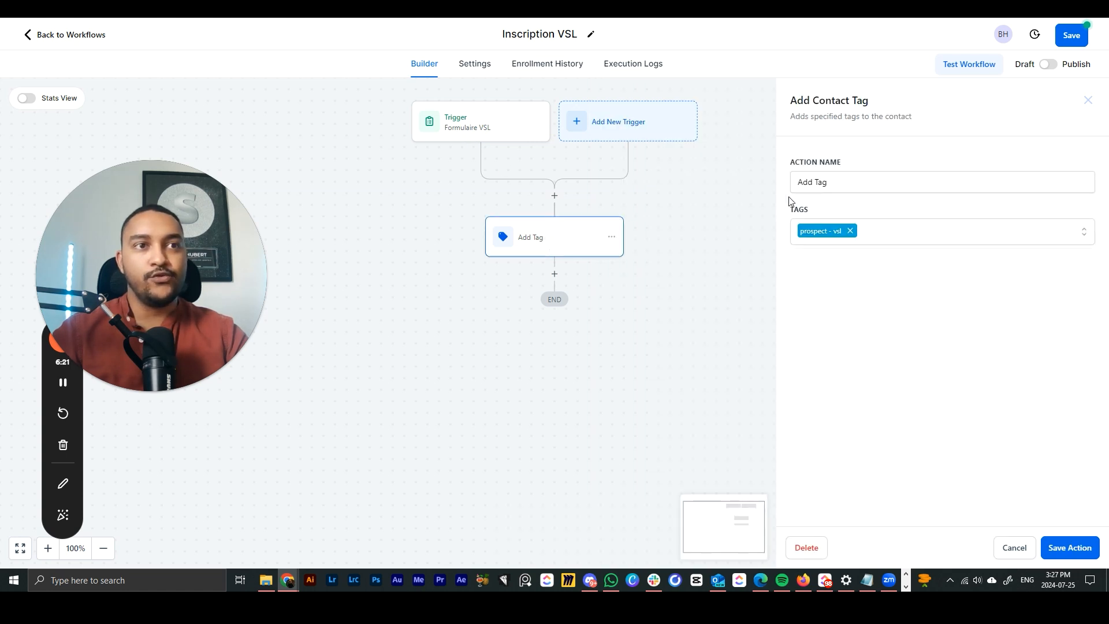
left_click(1061, 548)
Insert a Create/Update Opportunity action after the Add Tag action.
left_click(555, 274)
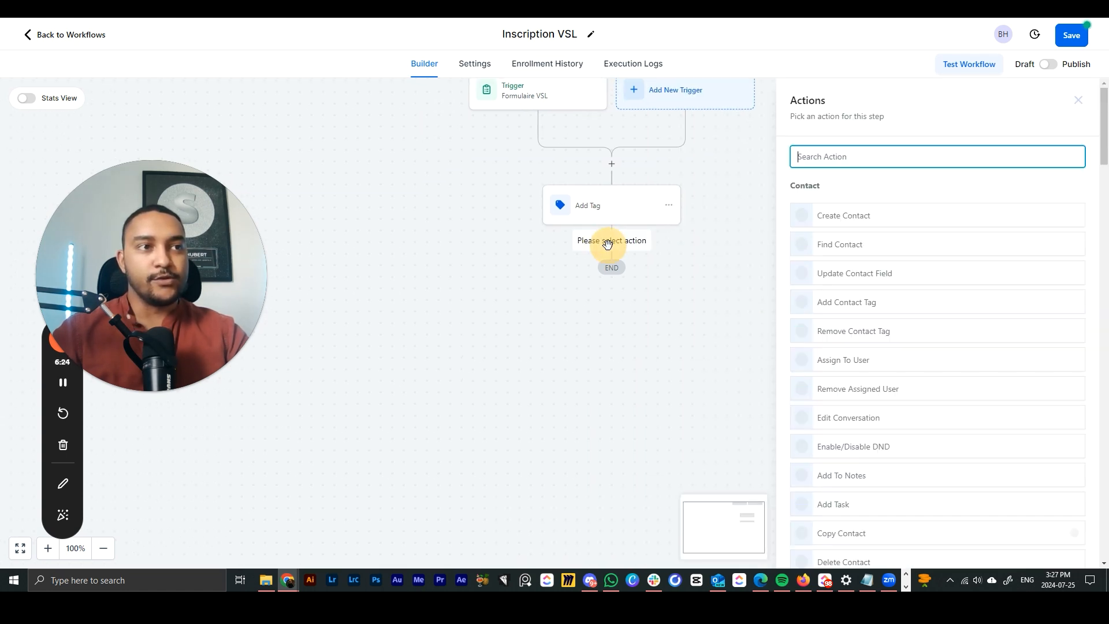
scroll(913, 284, "down", 15)
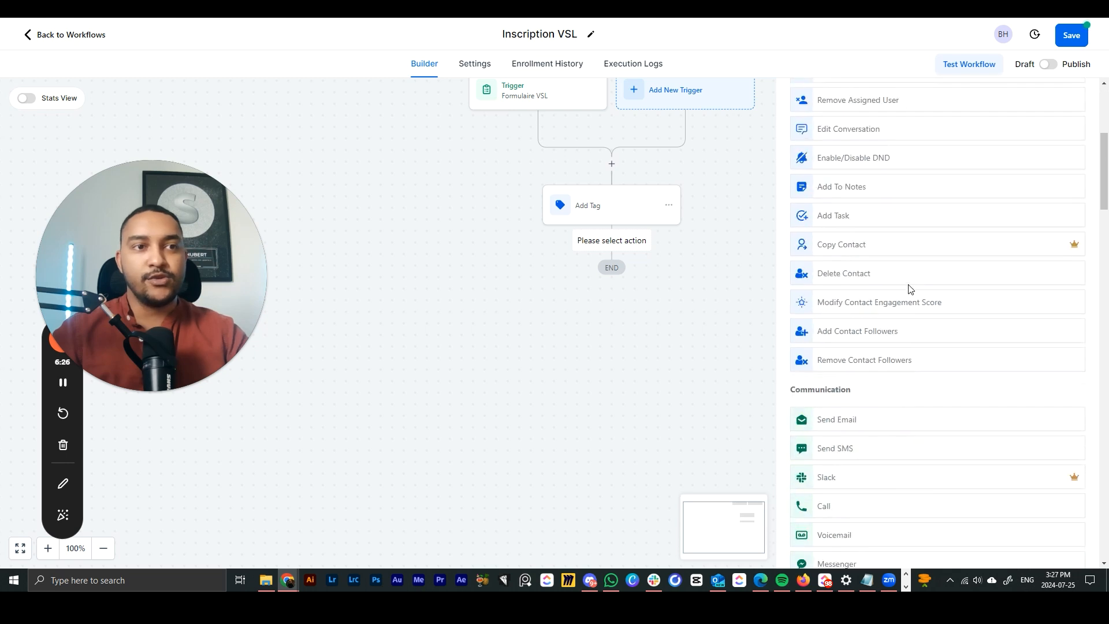
scroll(907, 284, "down", 13)
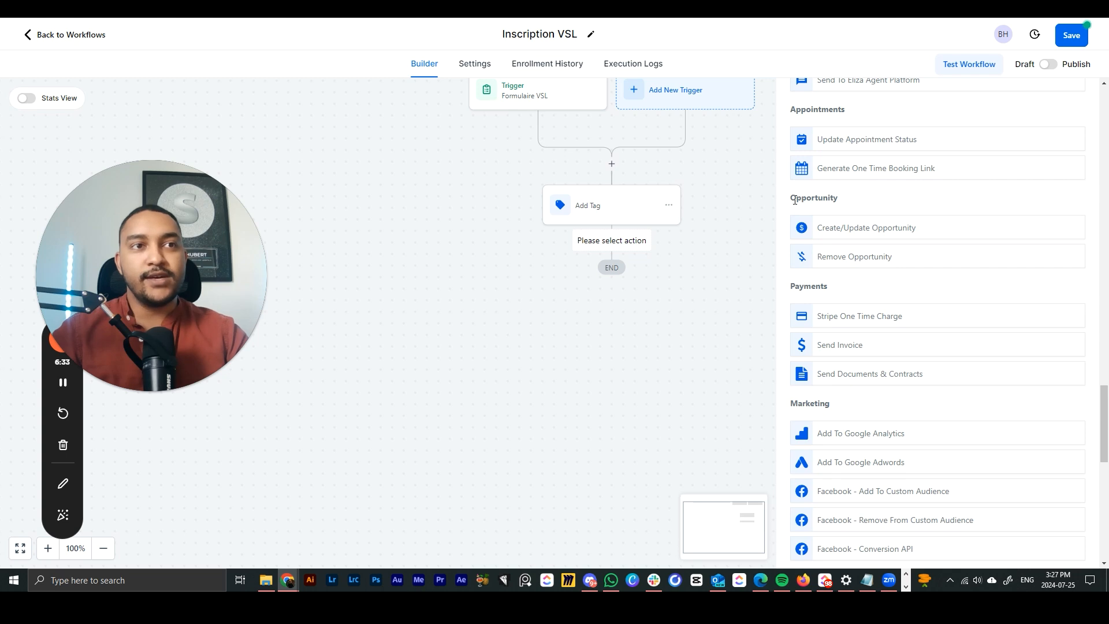
left_click_drag(795, 199, 842, 223)
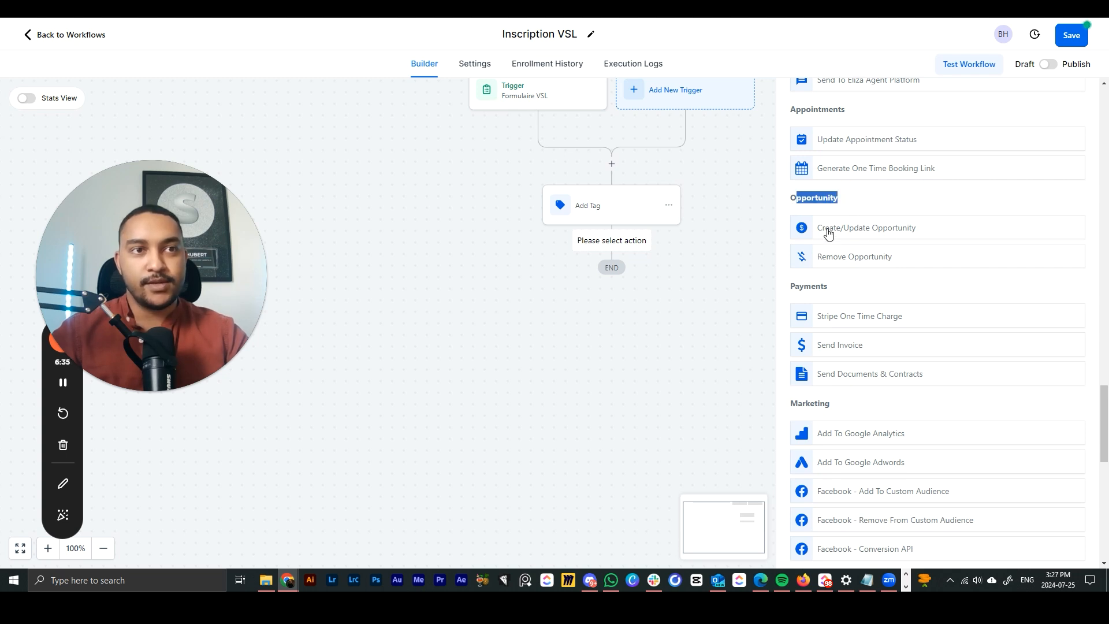
left_click(828, 232)
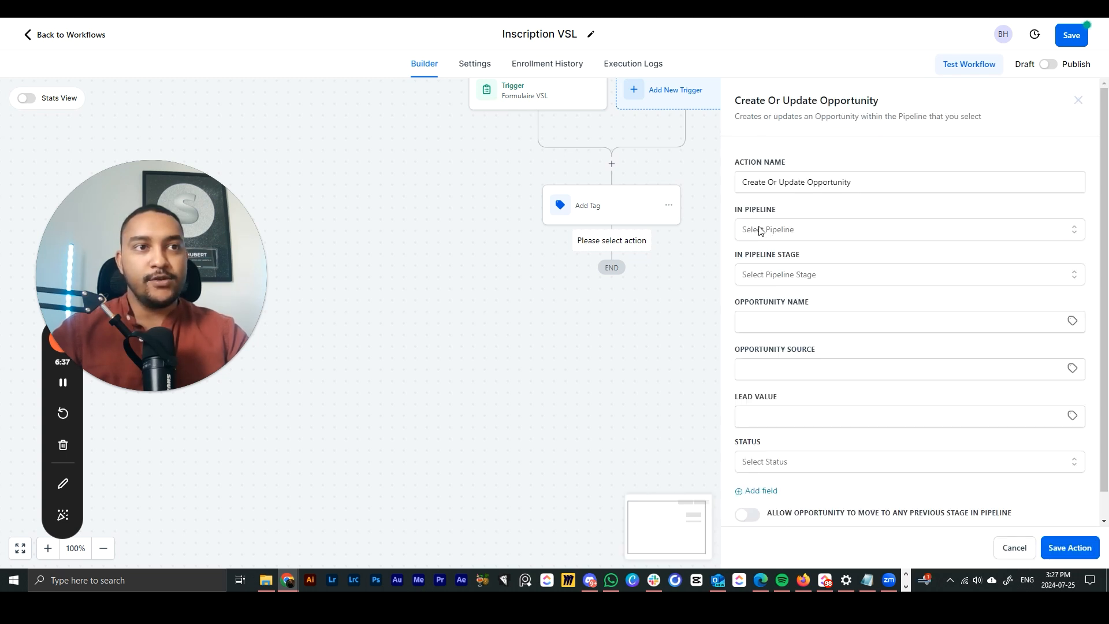
Set the opportunity's pipeline to VSL and its pipeline stage to Prospects.
left_click(761, 230)
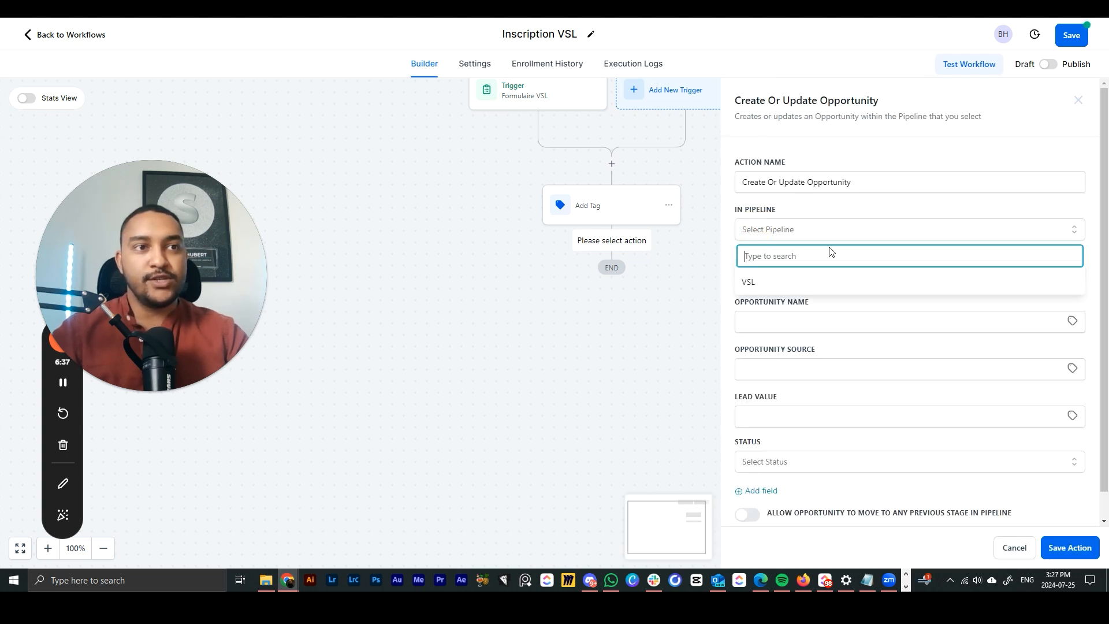
left_click(771, 283)
left_click(748, 275)
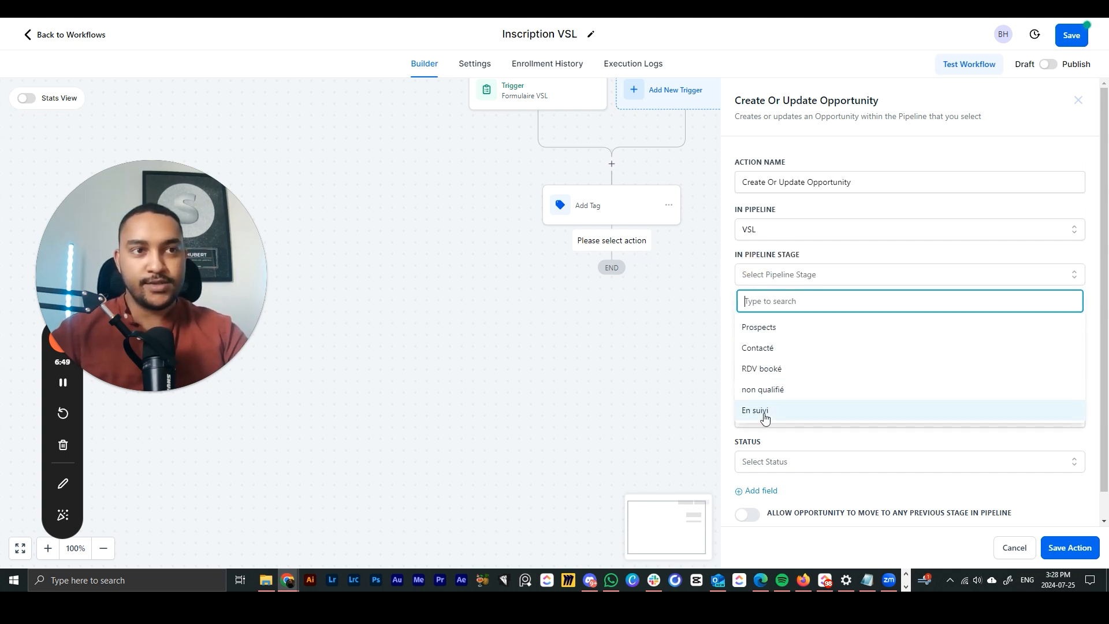
left_click(753, 328)
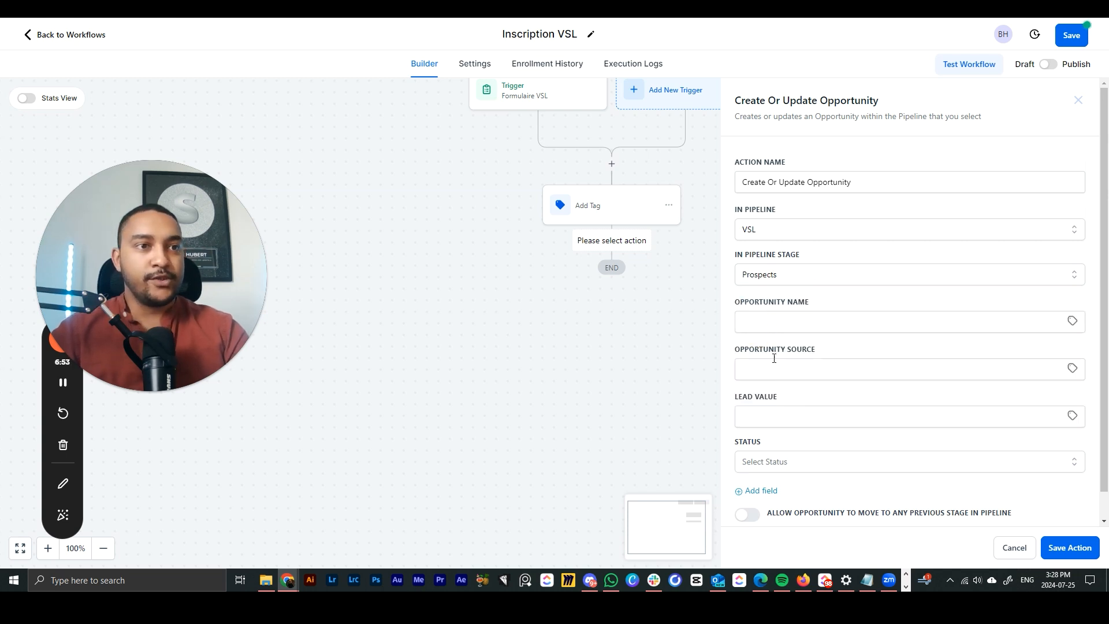
Set the opportunity name to the contact's first name custom value followed by "- VSL".
left_click(763, 328)
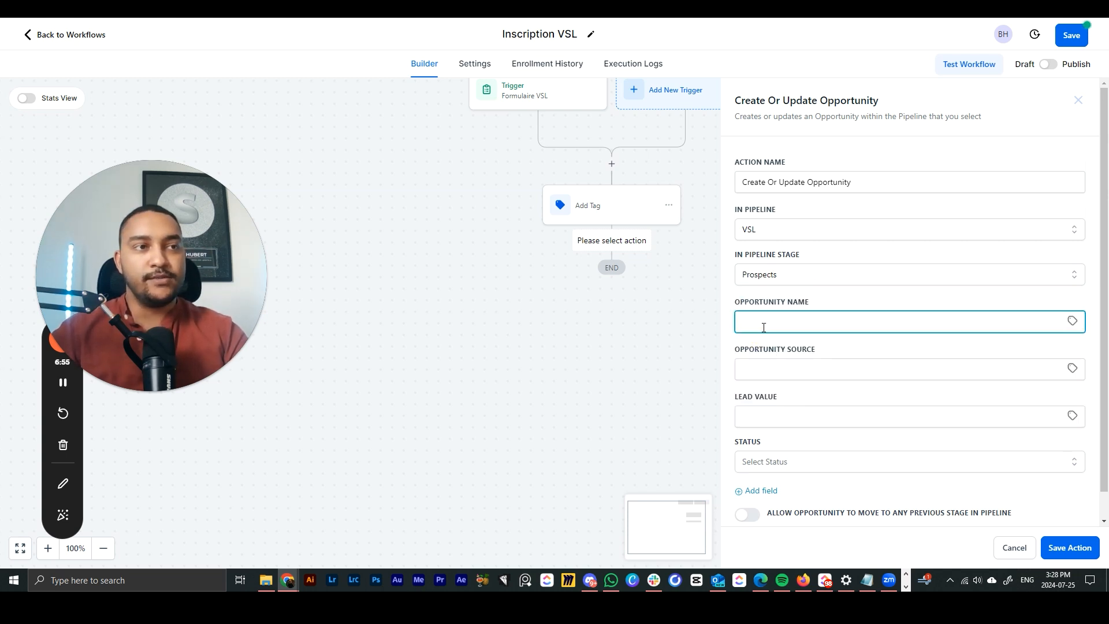
left_click(1073, 322)
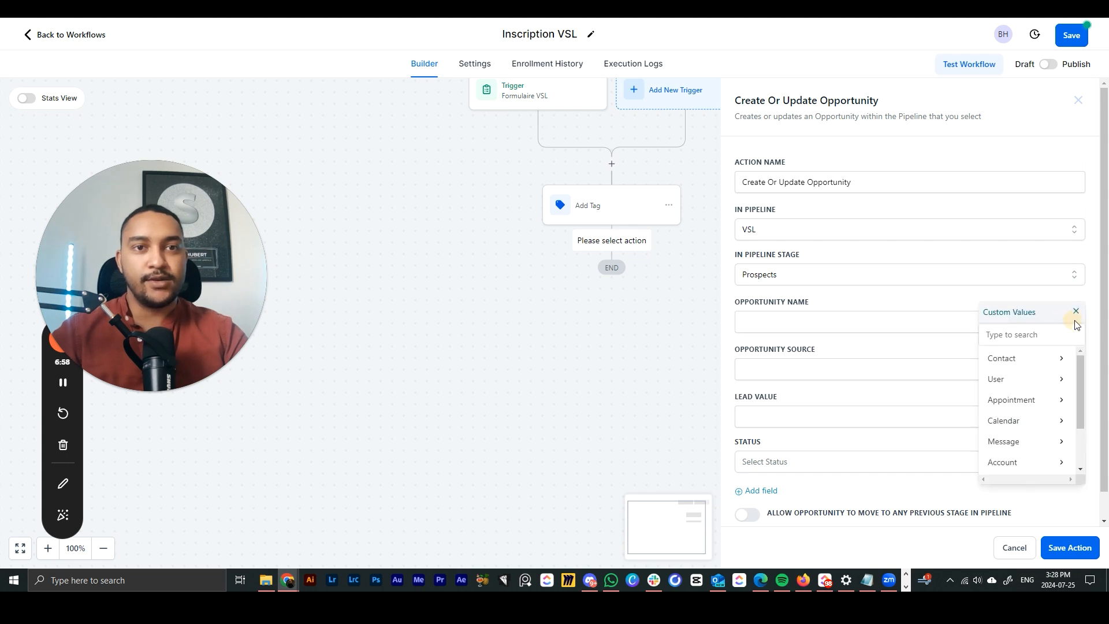
left_click(1037, 366)
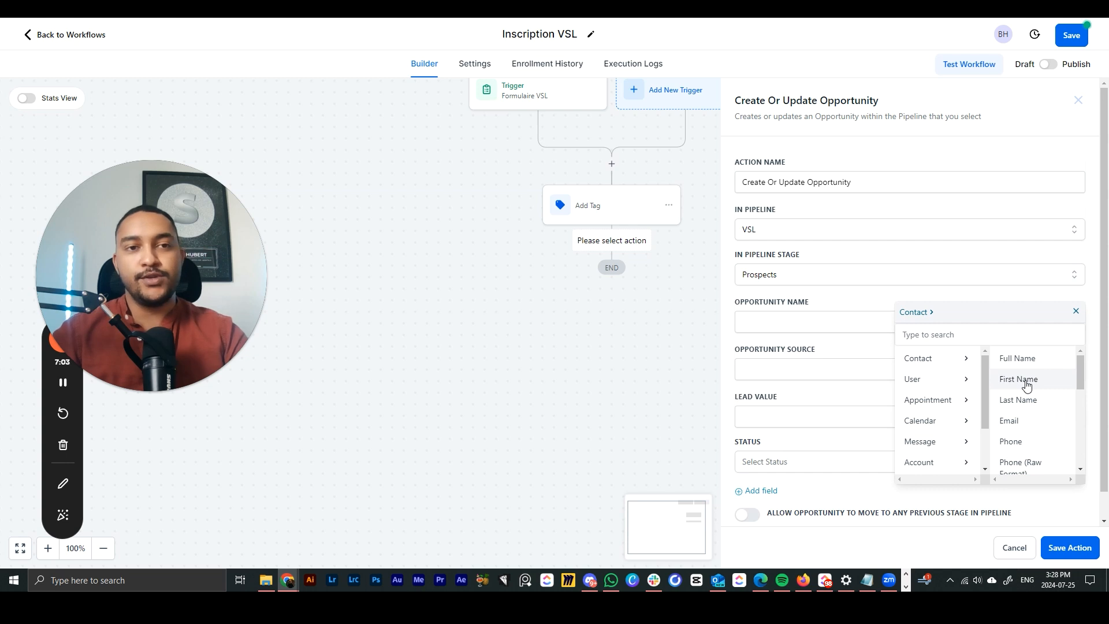
left_click(1026, 383)
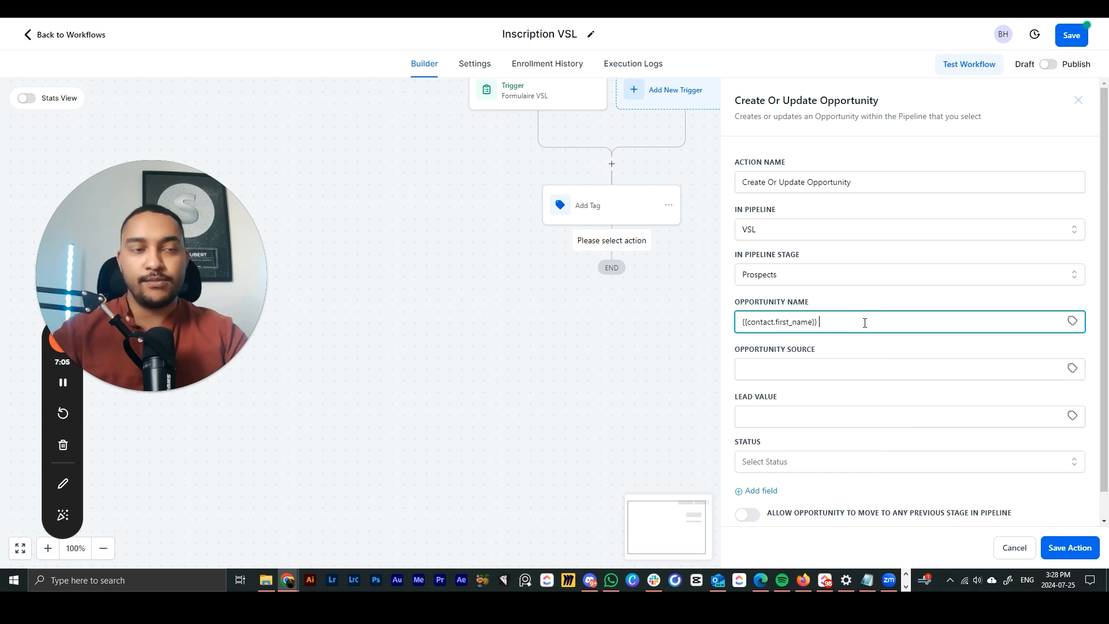
type("- VSL")
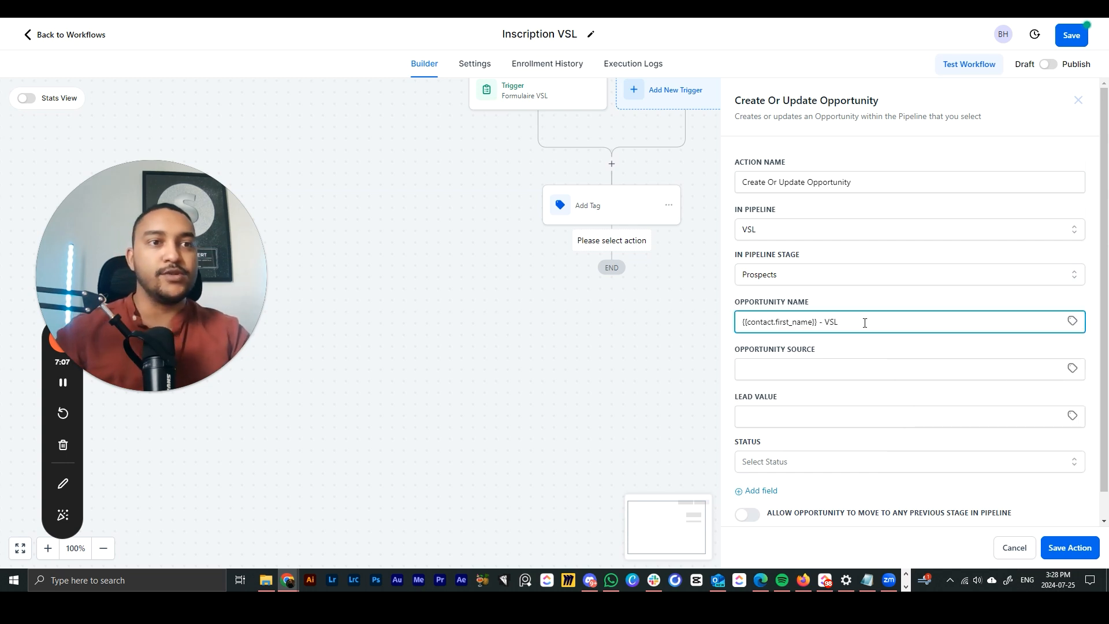
left_click(850, 351)
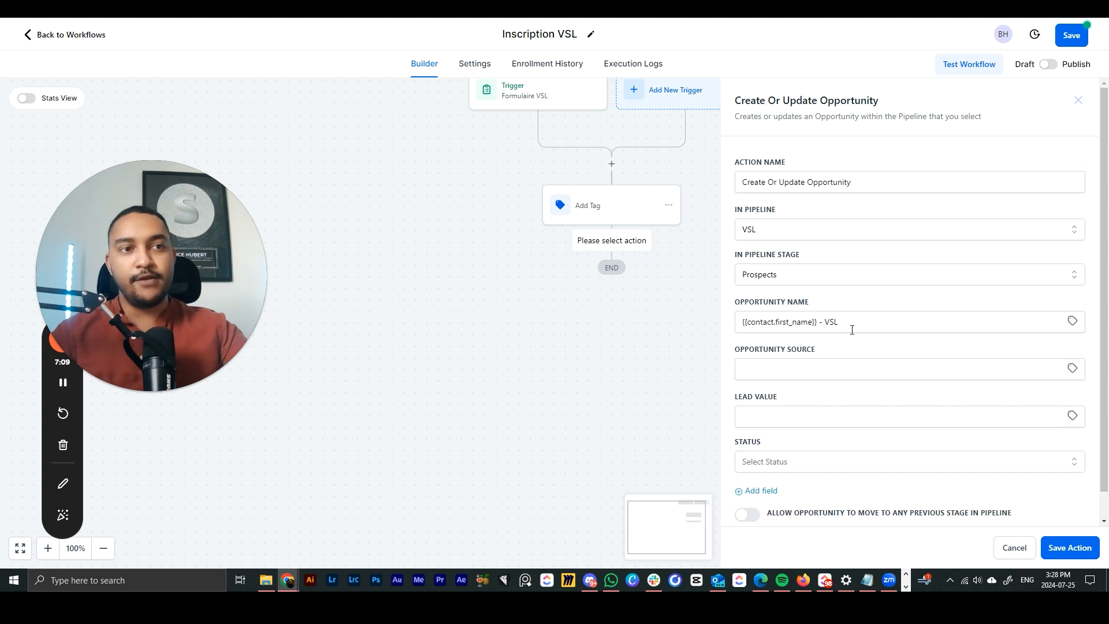
Set the opportunity status to open, leaving the source and lead value empty.
scroll(759, 399, "down", 1)
left_click(785, 389)
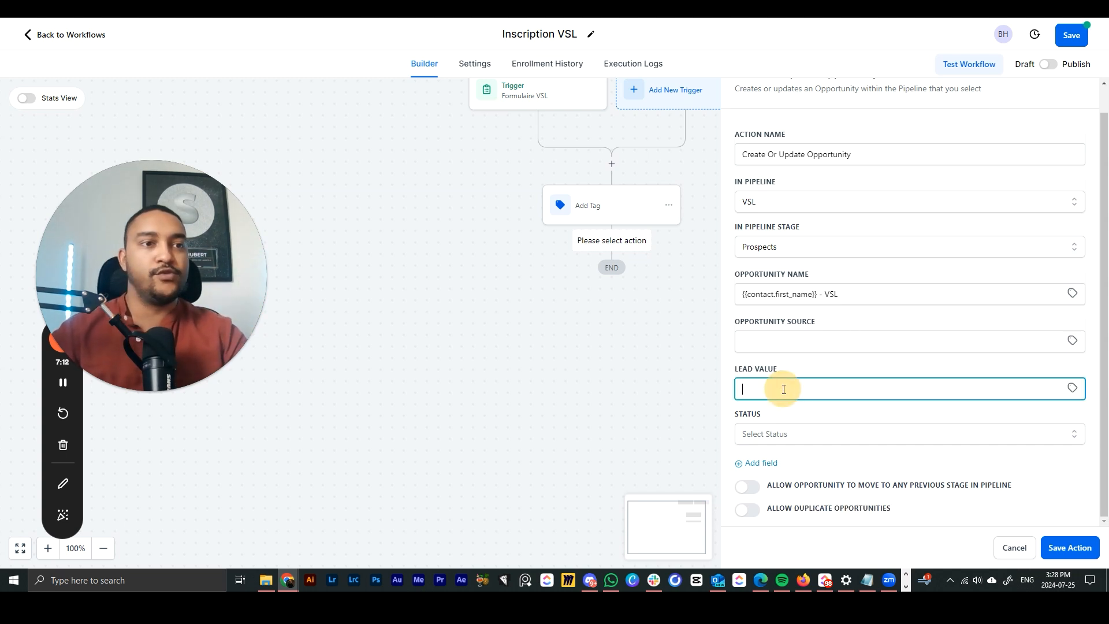
left_click(791, 430)
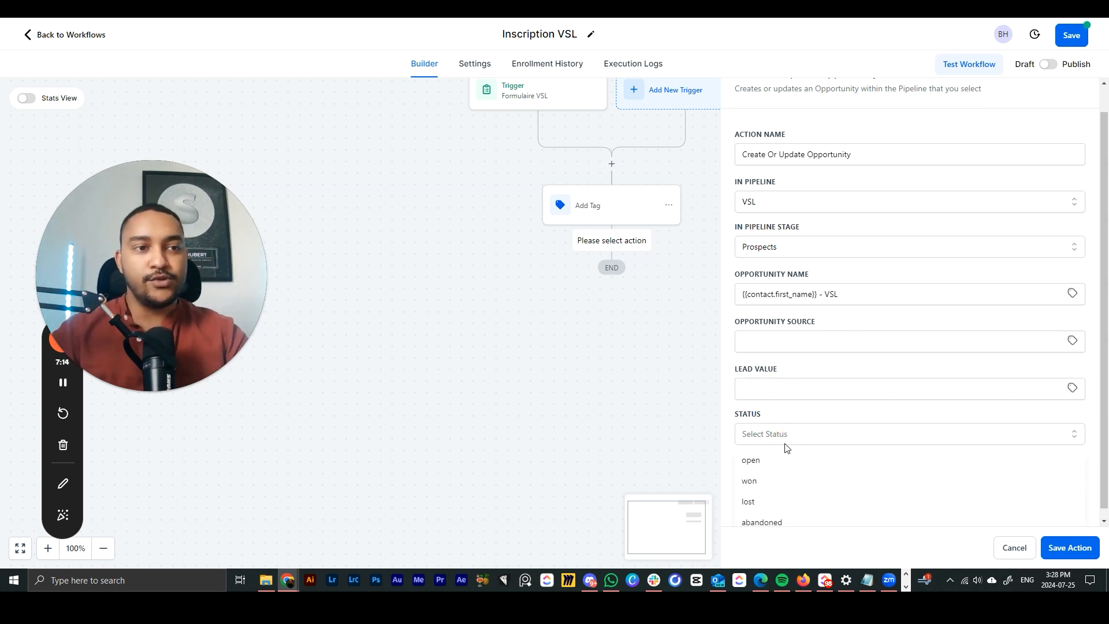
left_click(769, 459)
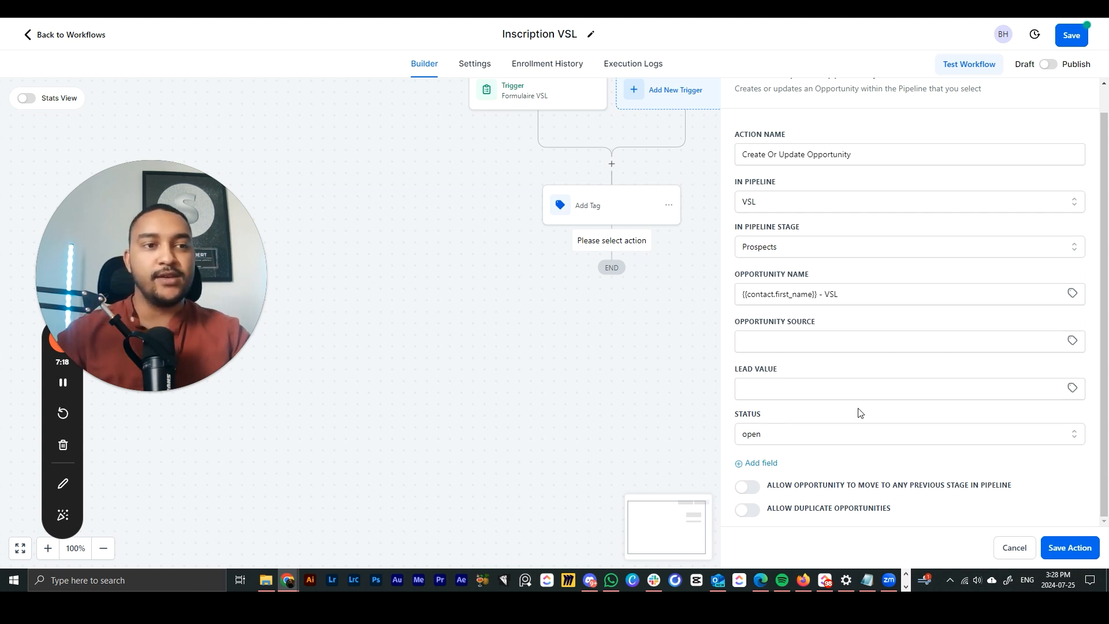
scroll(859, 414, "up", 1)
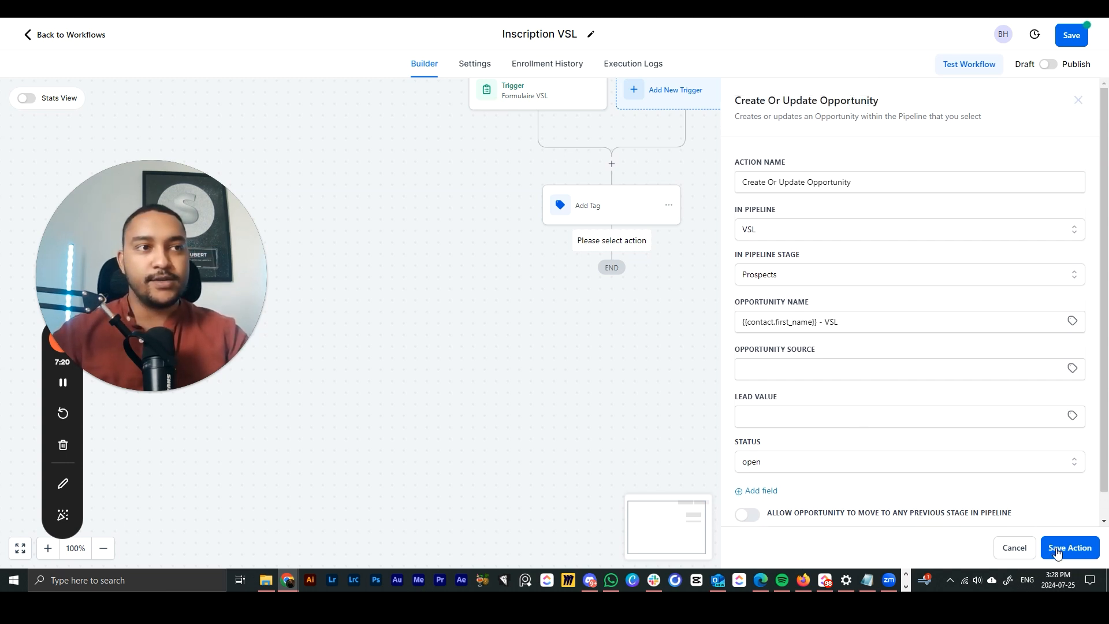
Save the Create Or Update Opportunity action and review the configured tag and opportunity settings of both workflow actions.
left_click(1057, 550)
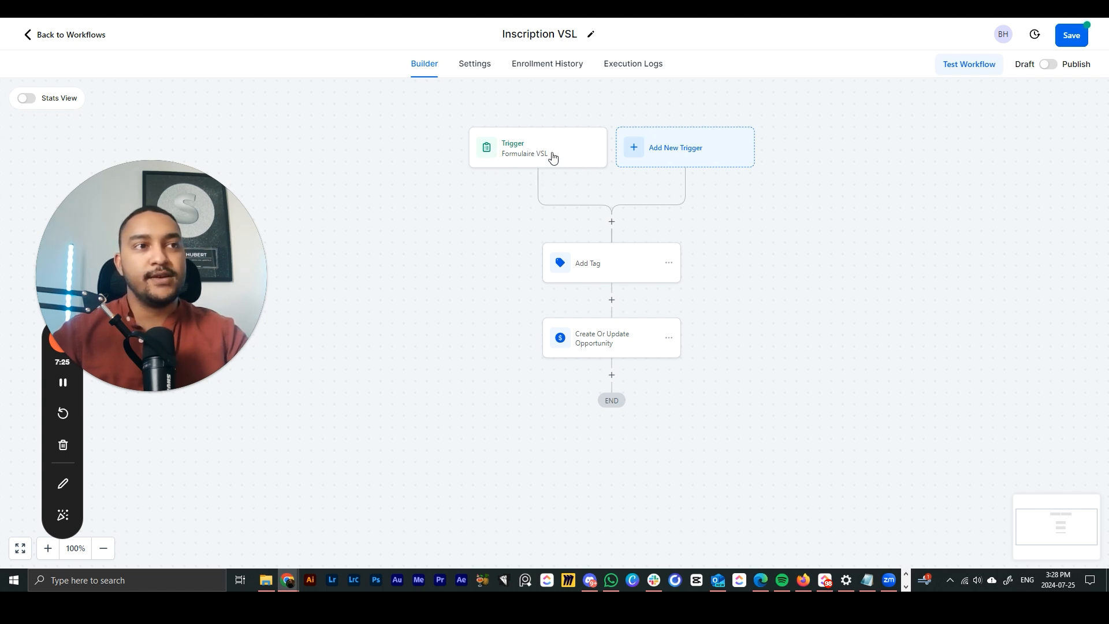
left_click(603, 272)
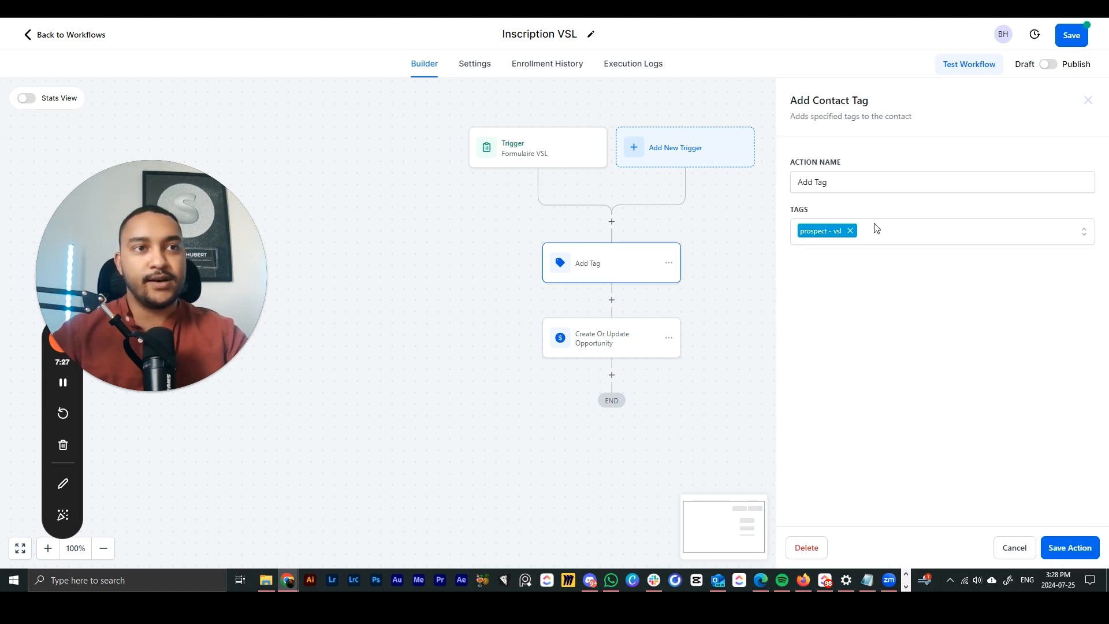
left_click(593, 336)
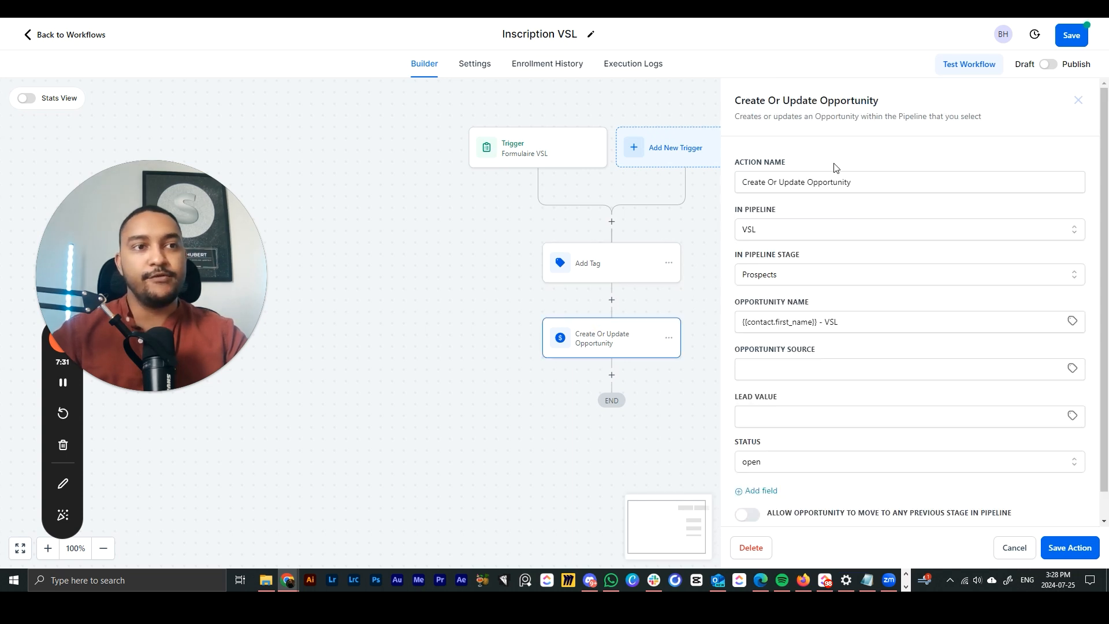
left_click(1070, 548)
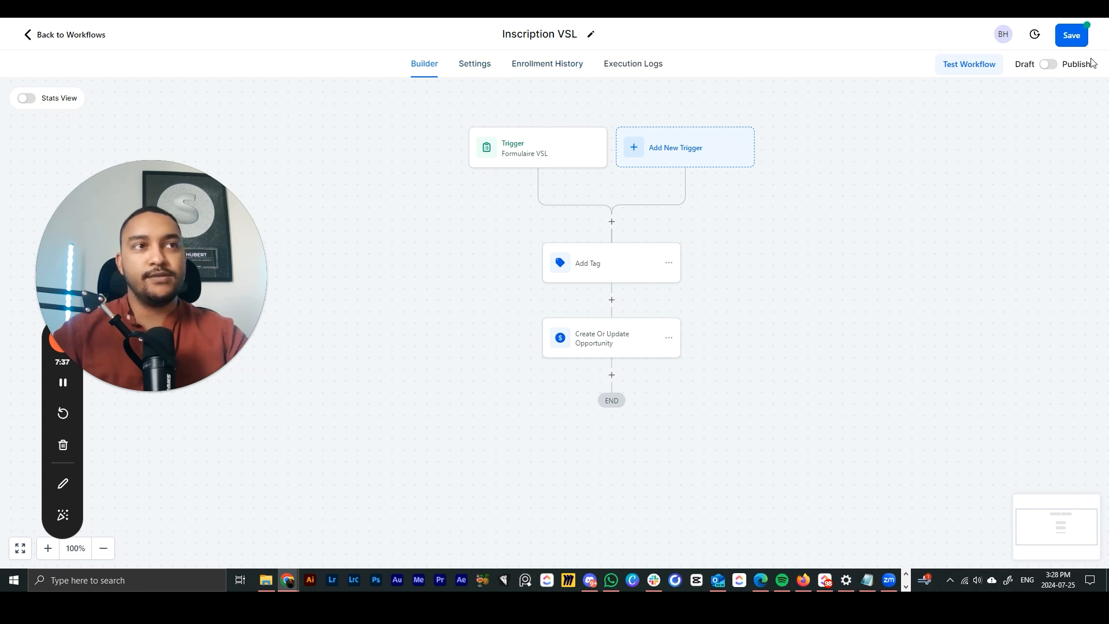
Review the workflow's settings, enrollment history and execution logs, and return to the builder.
left_click(474, 73)
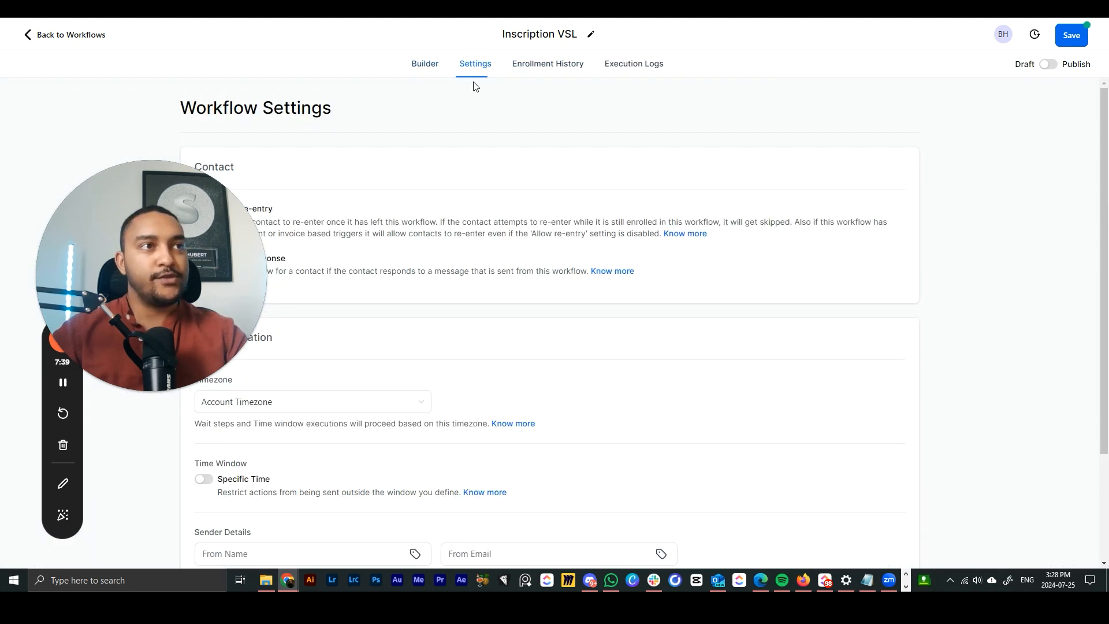
left_click_drag(156, 205, 973, 273)
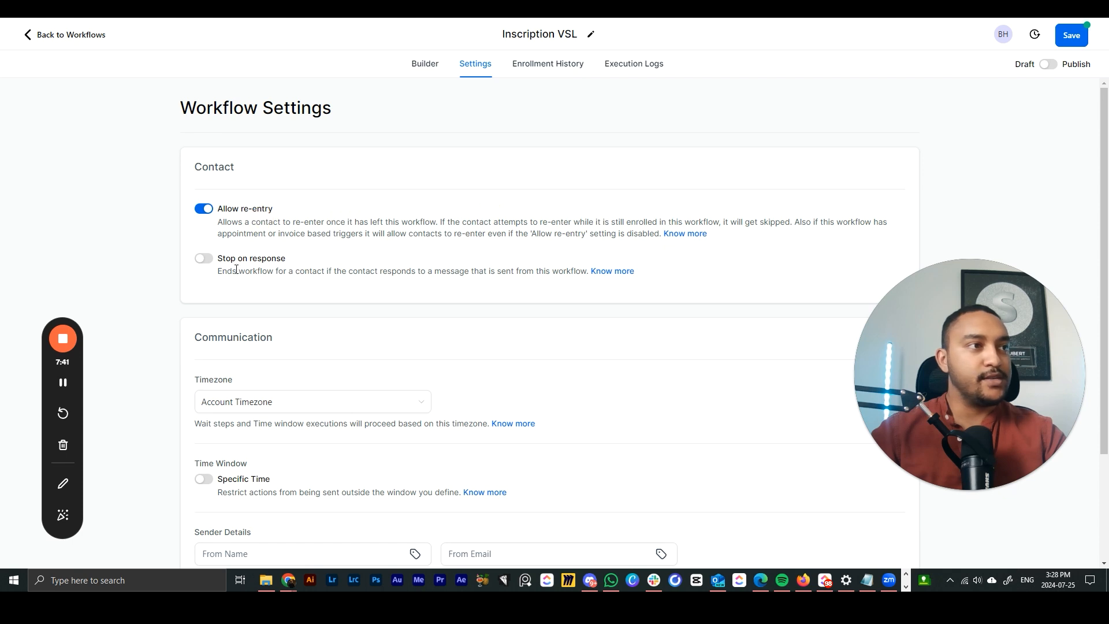
scroll(301, 272, "down", 3)
scroll(534, 121, "up", 3)
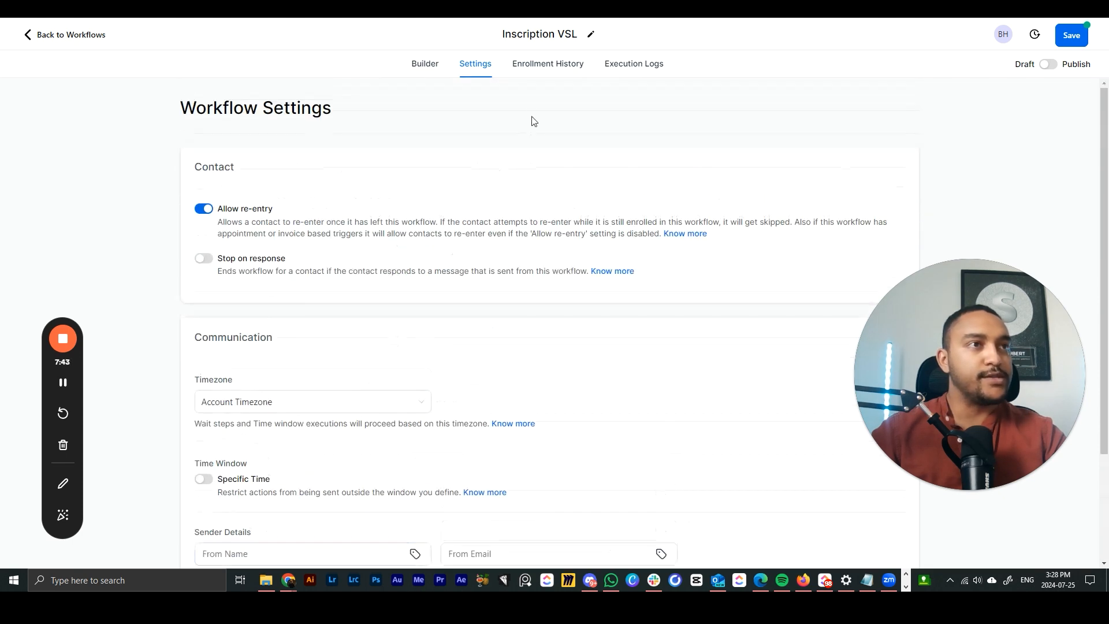
left_click(540, 69)
left_click_drag(880, 341, 126, 356)
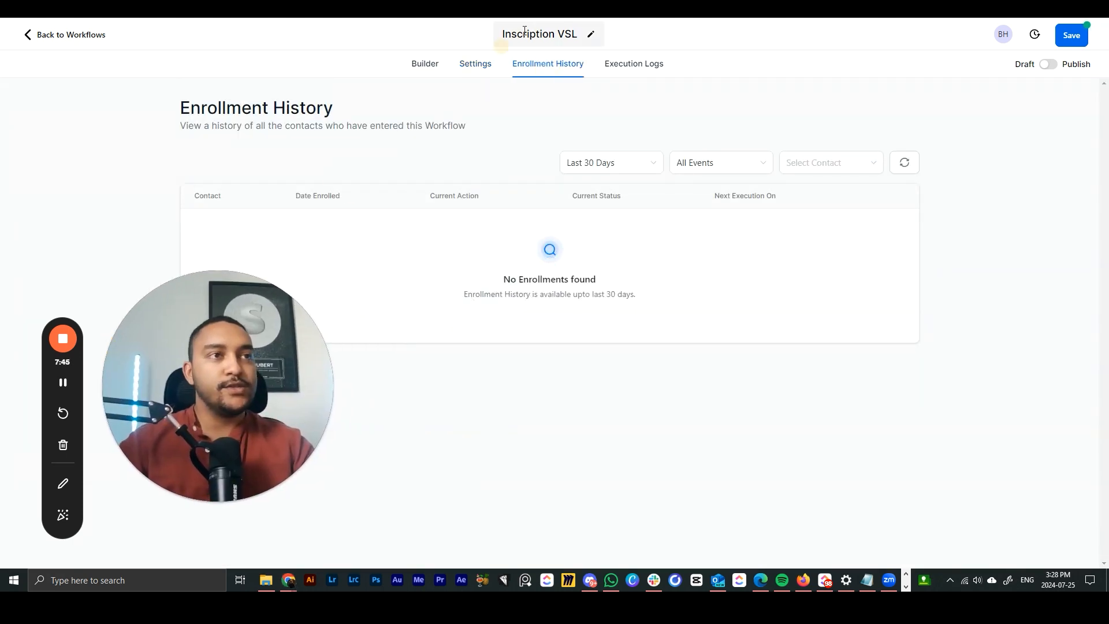
left_click(638, 67)
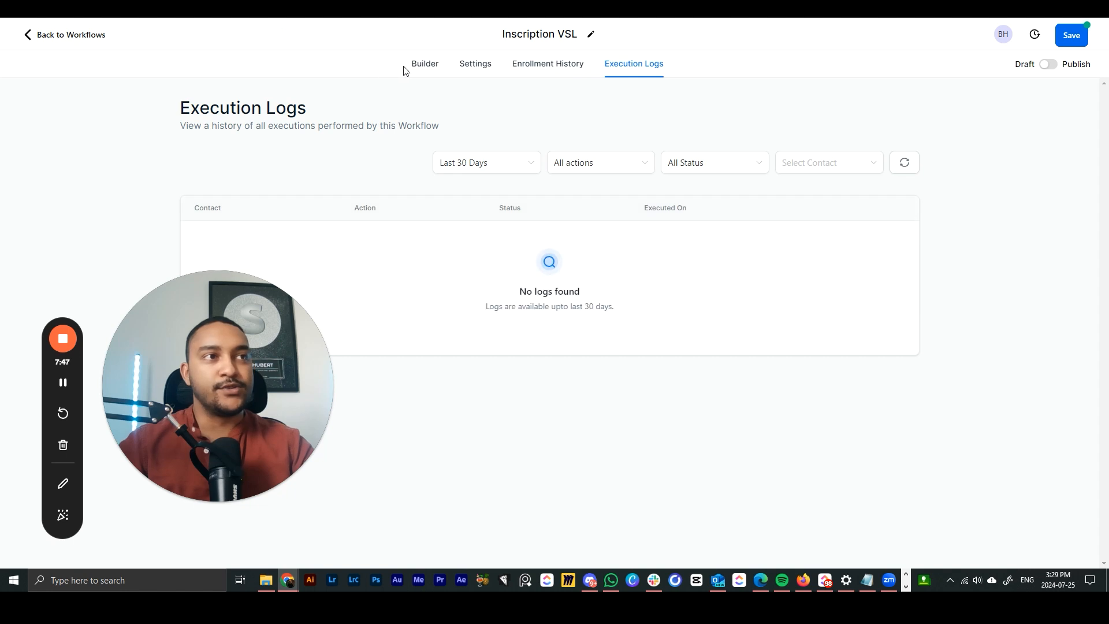
left_click(422, 66)
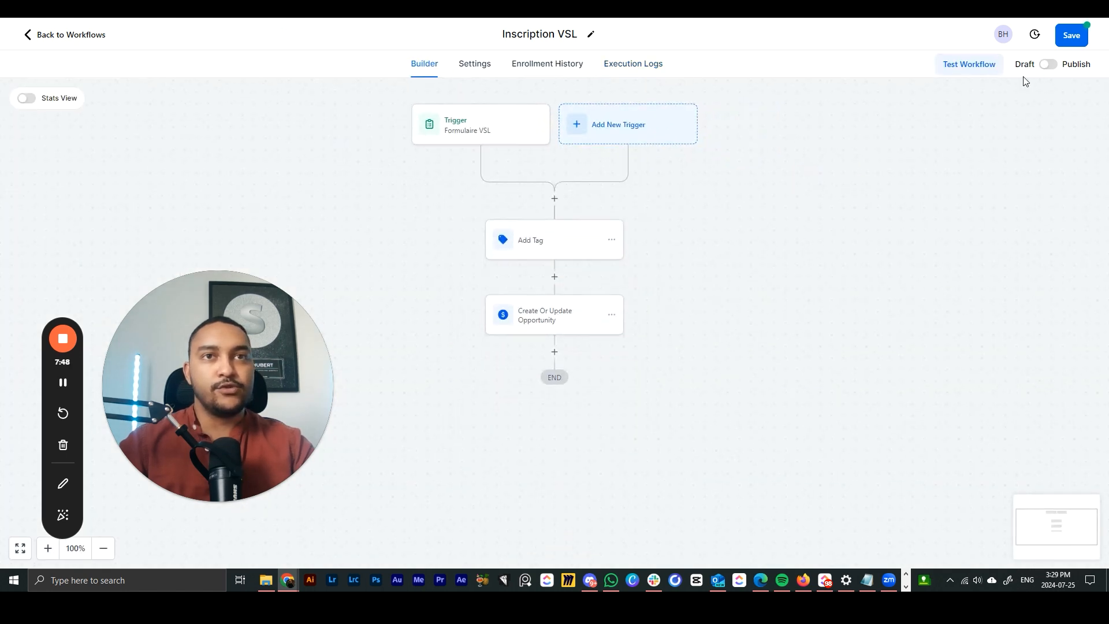
Switch the Inscription VSL workflow from draft to published and save it.
left_click(1053, 66)
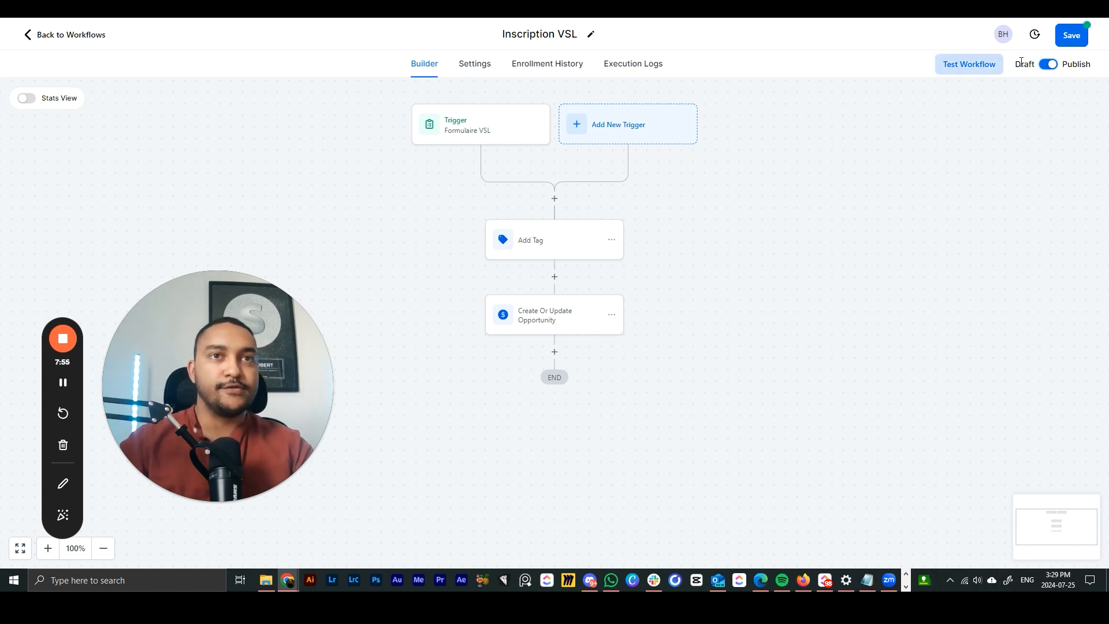
left_click(1072, 35)
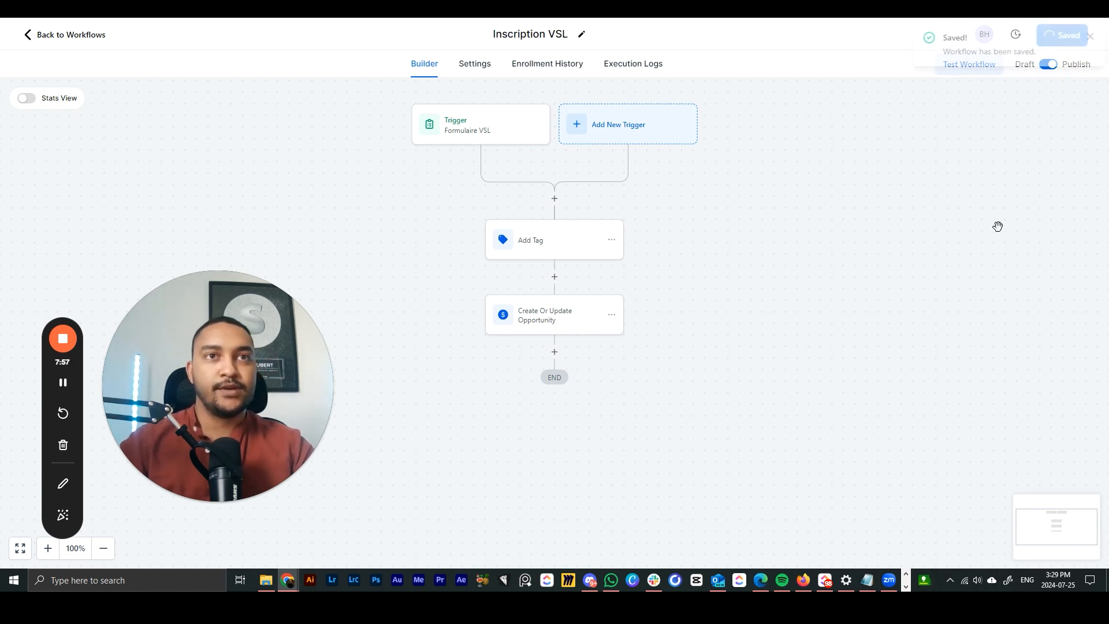
Examine the workflow's version history, comparing the initial version with the current published one, and return to the builder.
left_click(1033, 36)
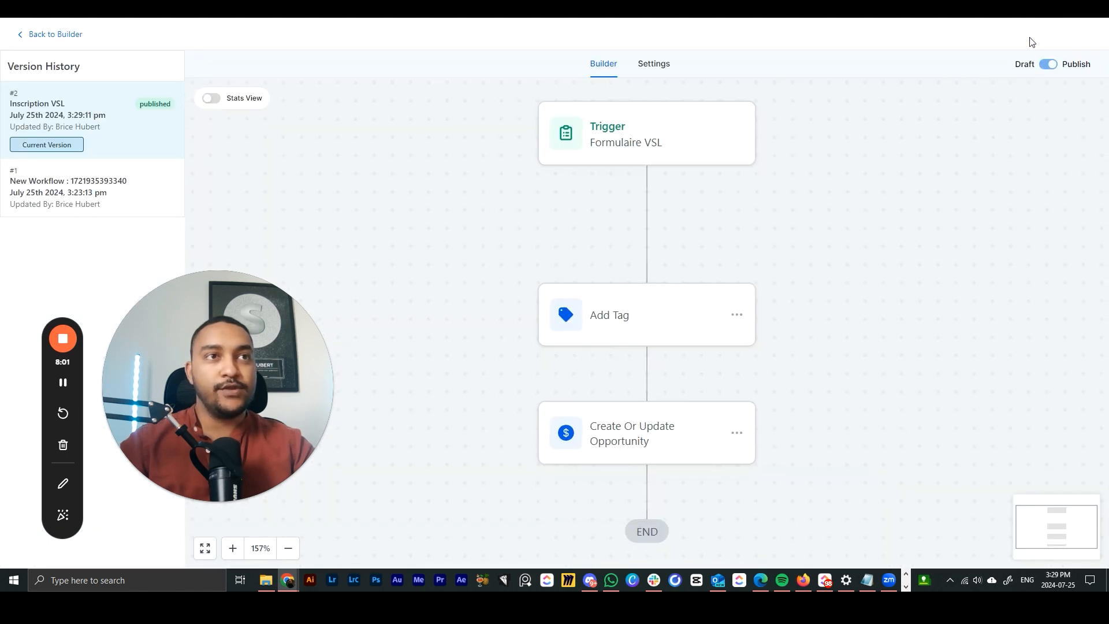
left_click(30, 34)
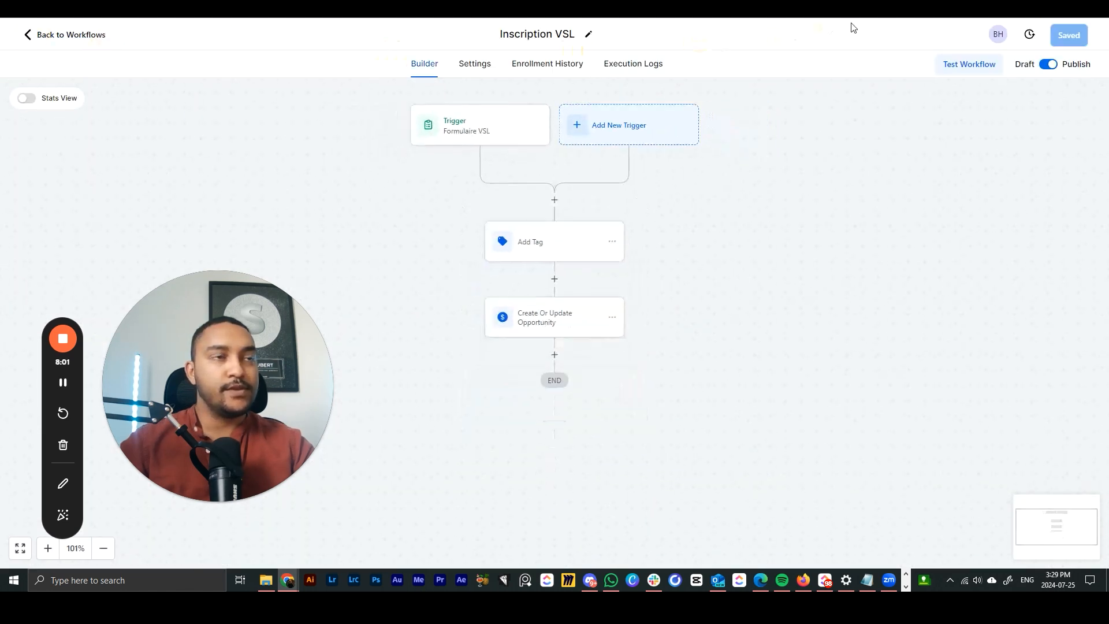
left_click(1038, 41)
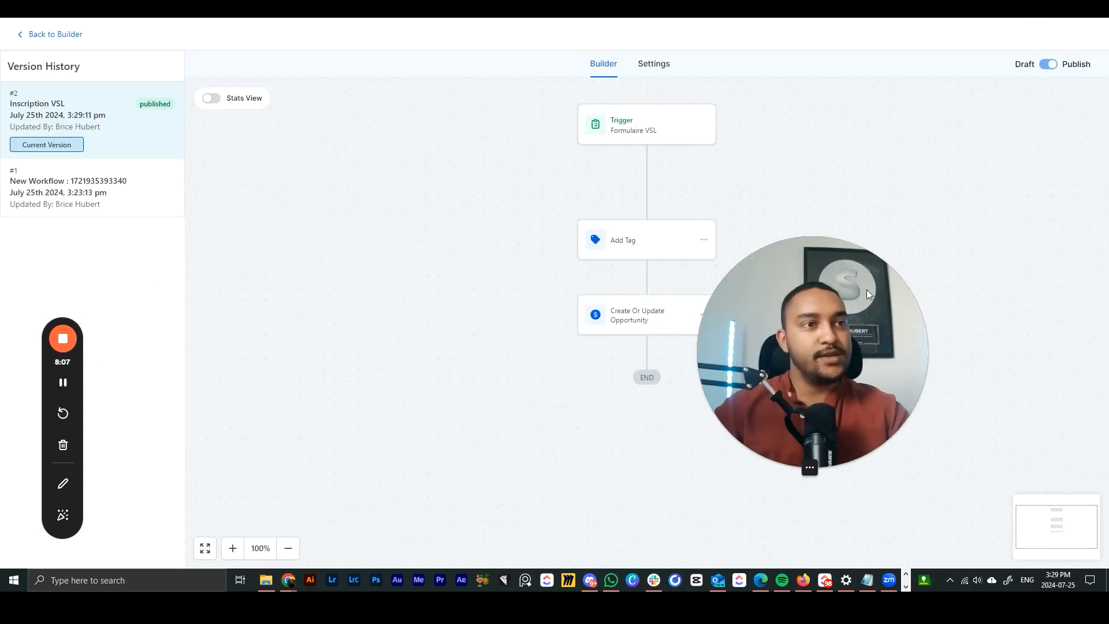
left_click_drag(867, 290, 977, 287)
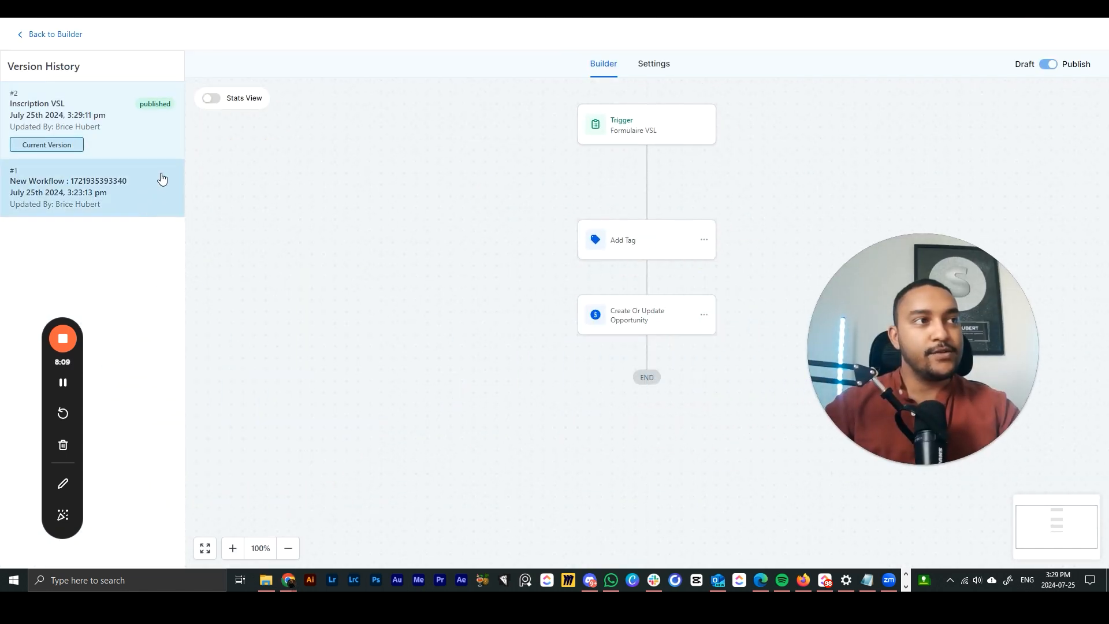
left_click(137, 191)
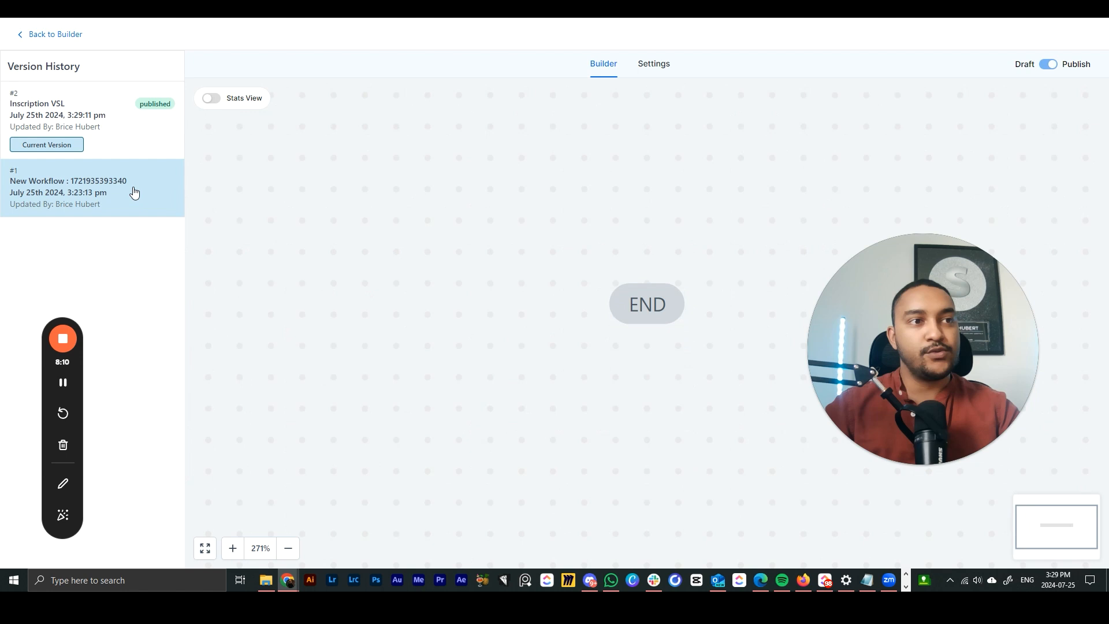
left_click(104, 134)
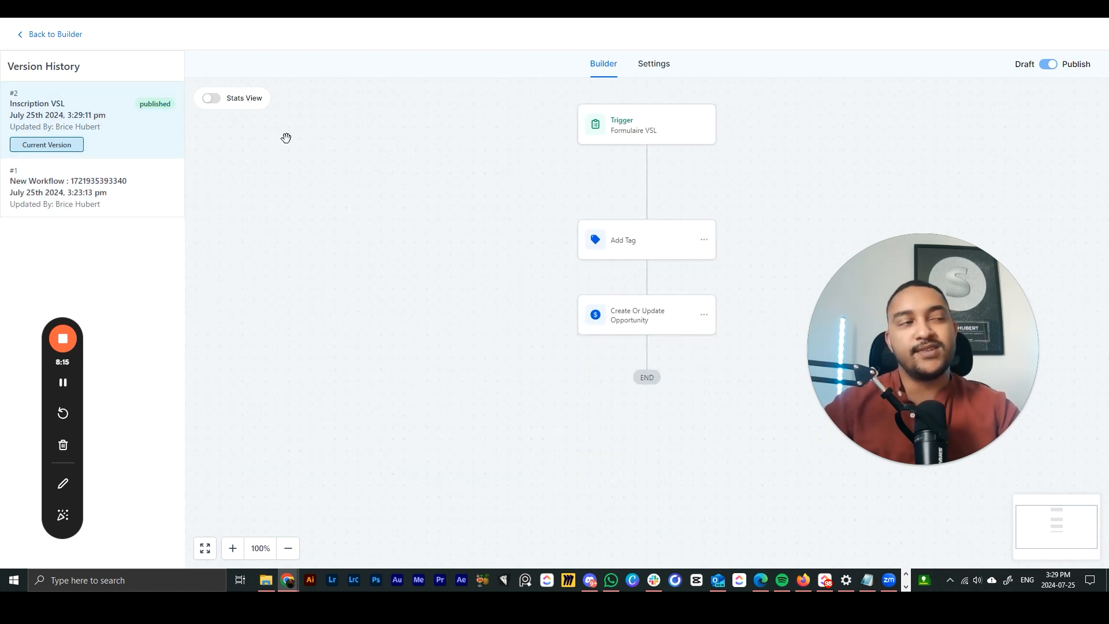
left_click(56, 36)
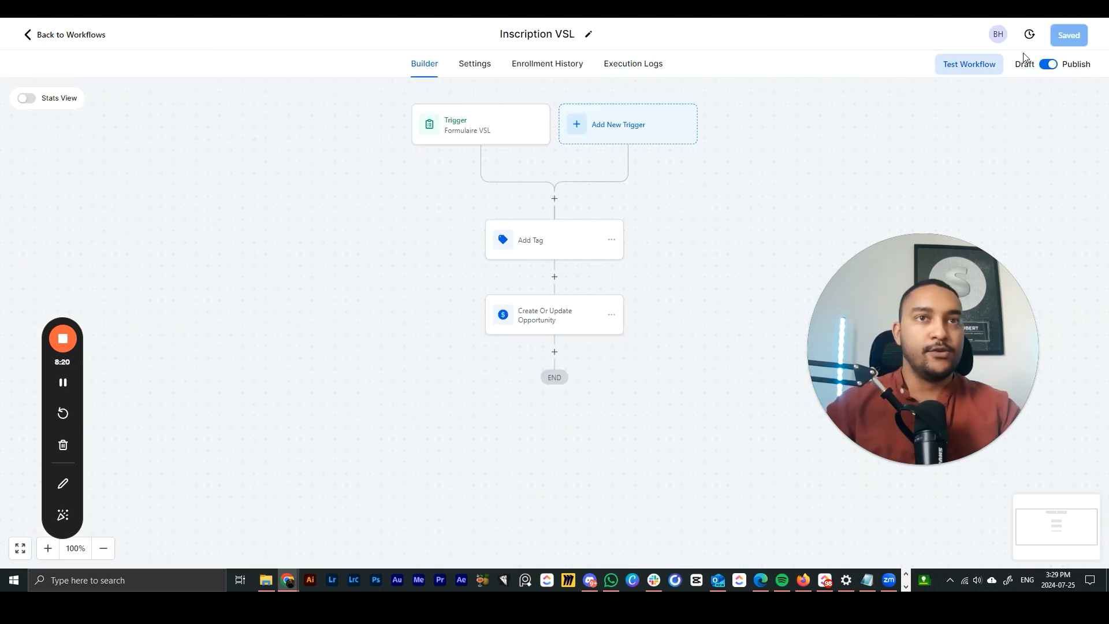
Leave the workflow, open the VSL funnel in the VSL folder of Sites, and view the live Page de capture.
left_click(67, 36)
left_click(24, 349)
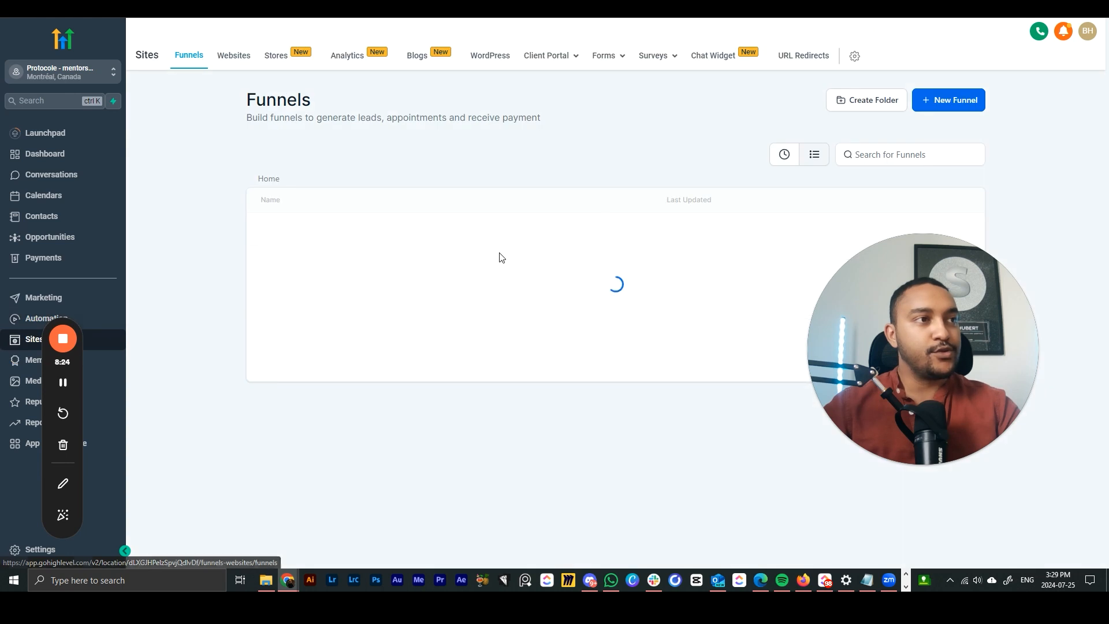
left_click(292, 242)
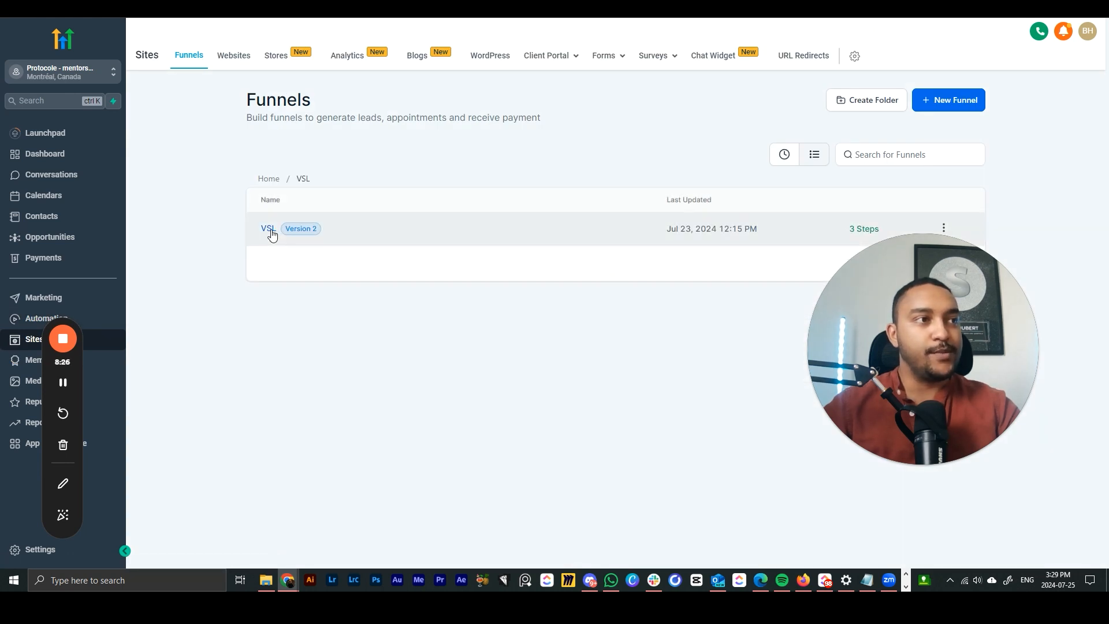
left_click(270, 228)
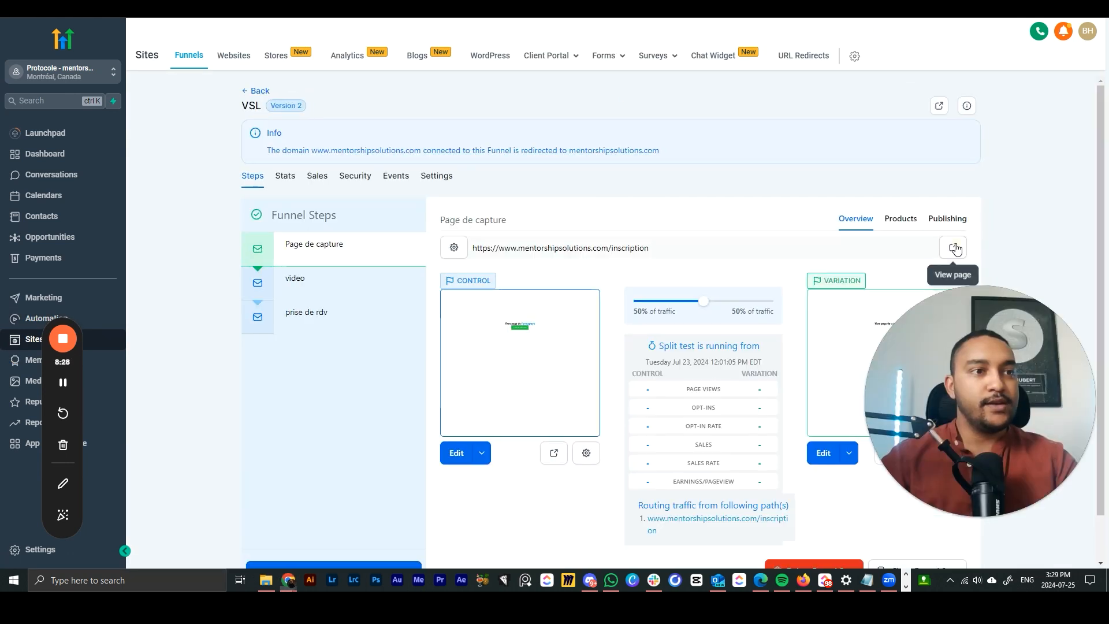
left_click(957, 247)
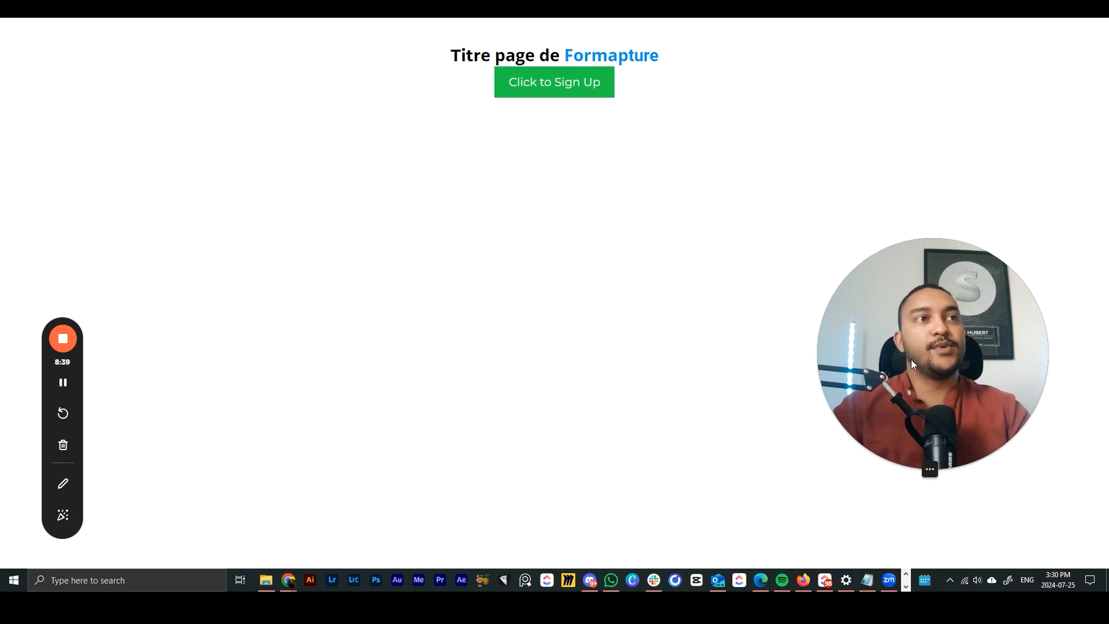
Open the capture page's sign-up form, fill in the contact's details, submit it as a test and close the pop-up.
left_click(568, 88)
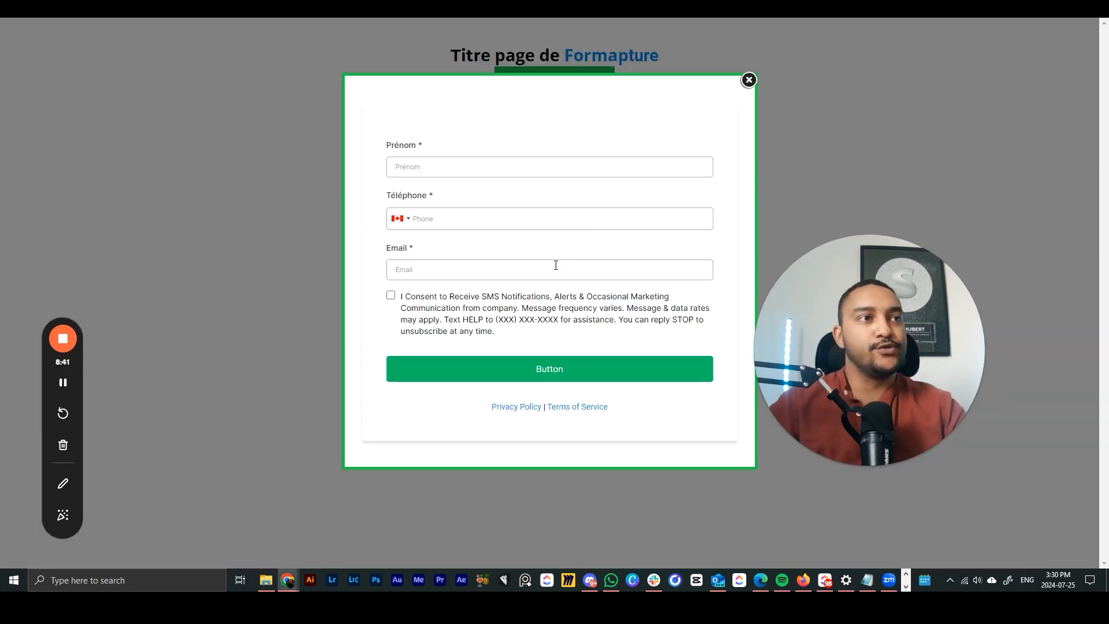
left_click(451, 166)
type("Brice")
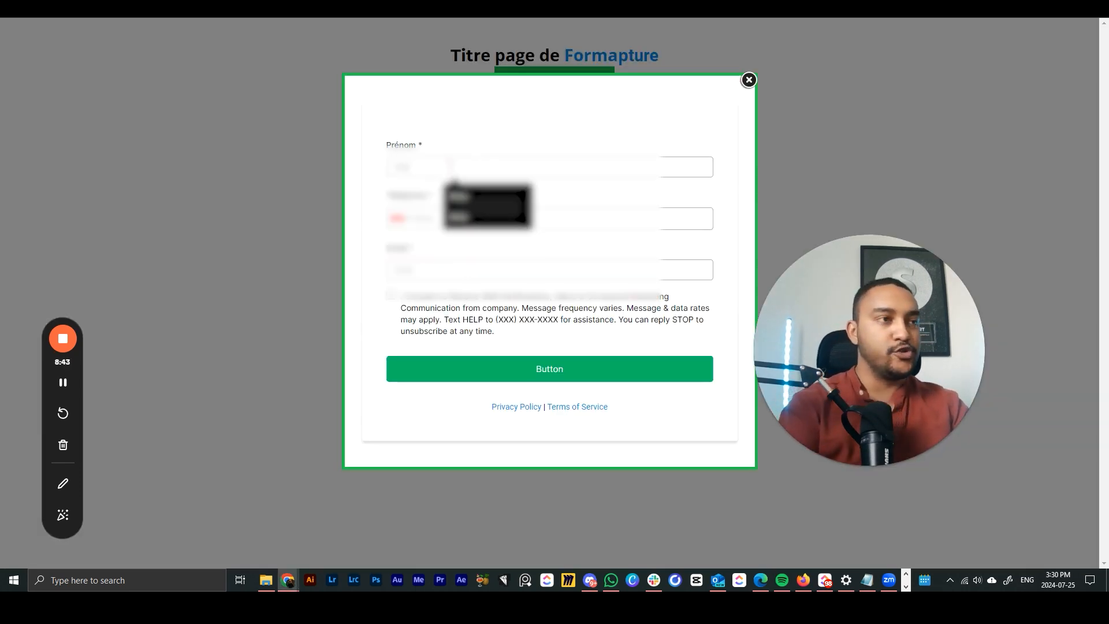
left_click(529, 369)
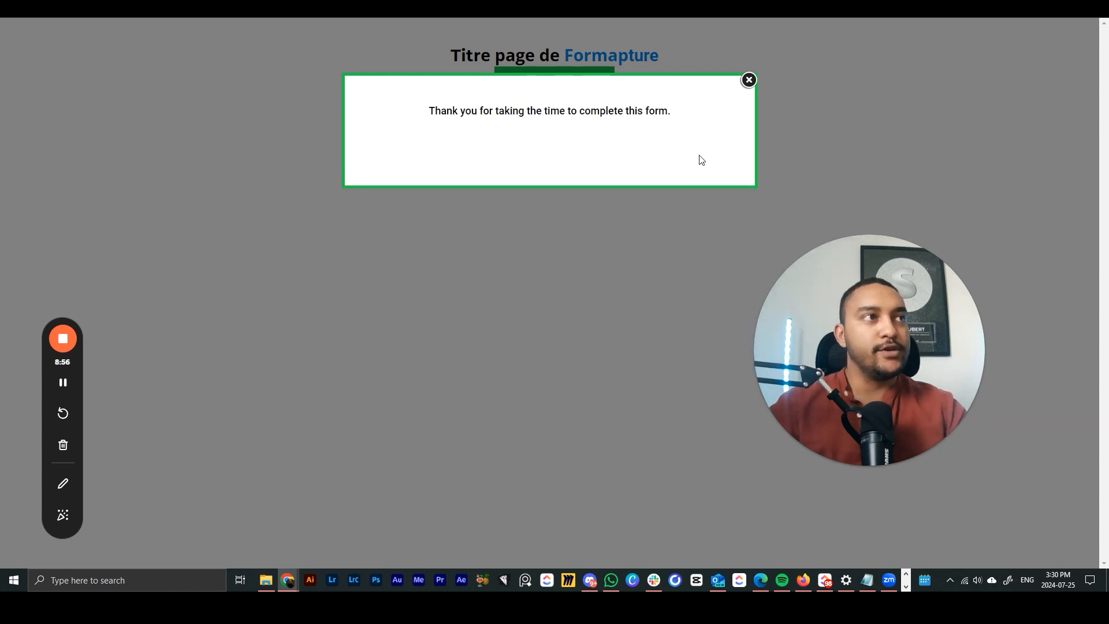
left_click(749, 80)
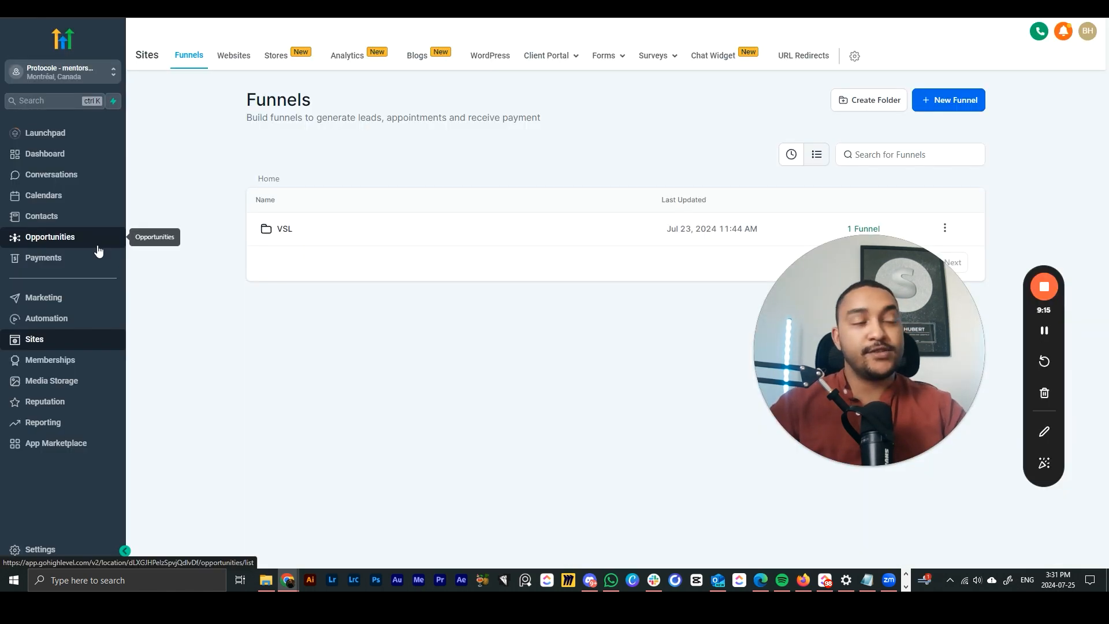
Check the test submission's opportunity in the VSL pipeline's Prospects stage, reviewing its details and tags without changing them.
left_click(86, 243)
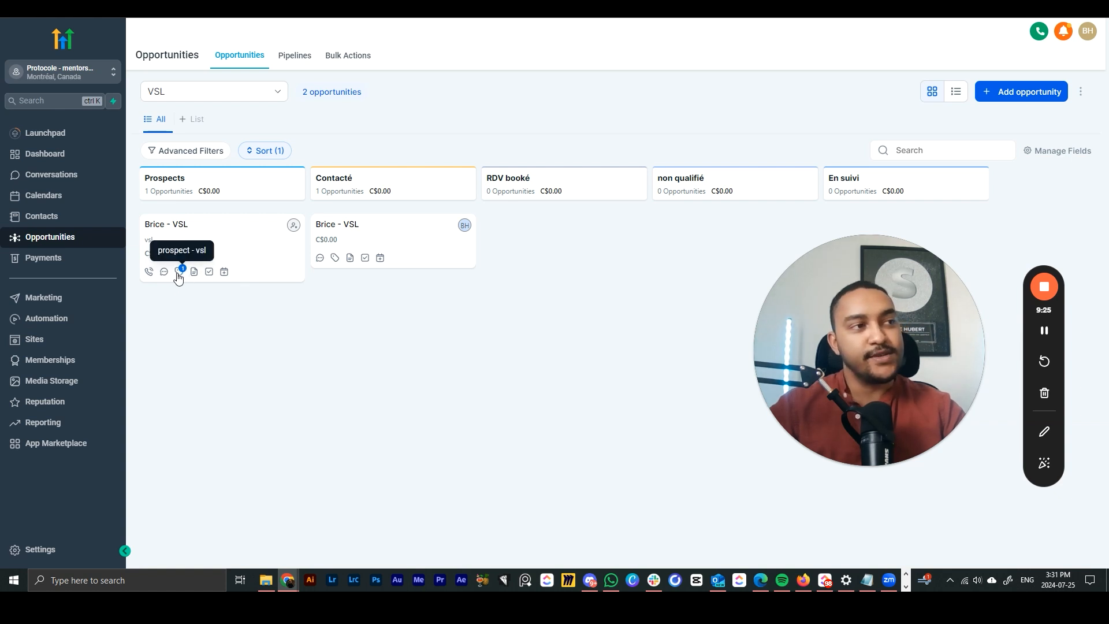
left_click(238, 224)
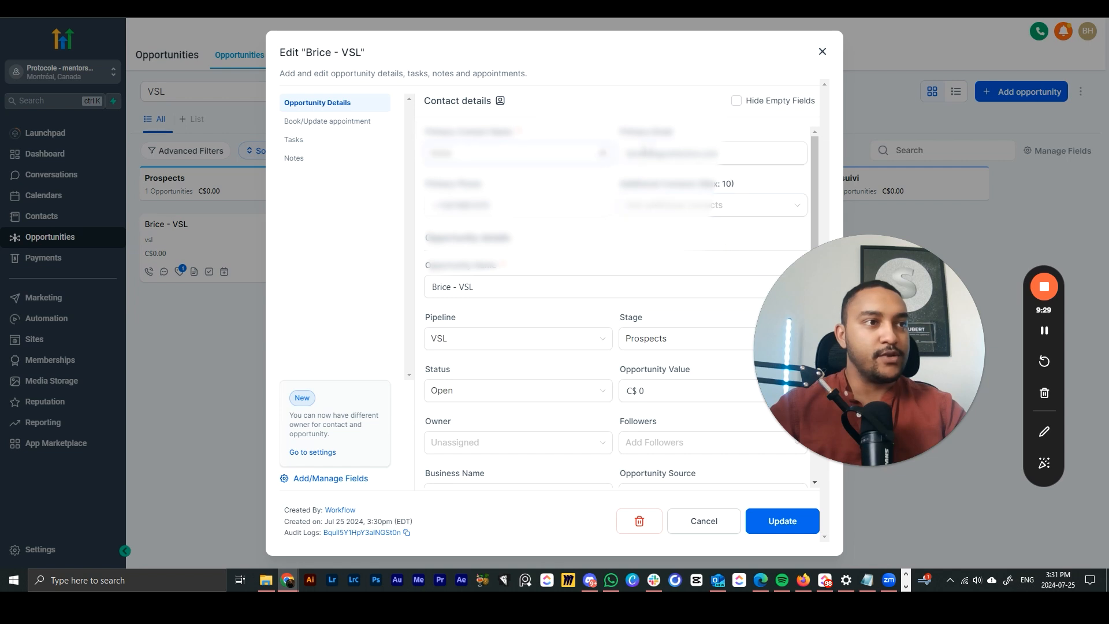
scroll(670, 325, "down", 2)
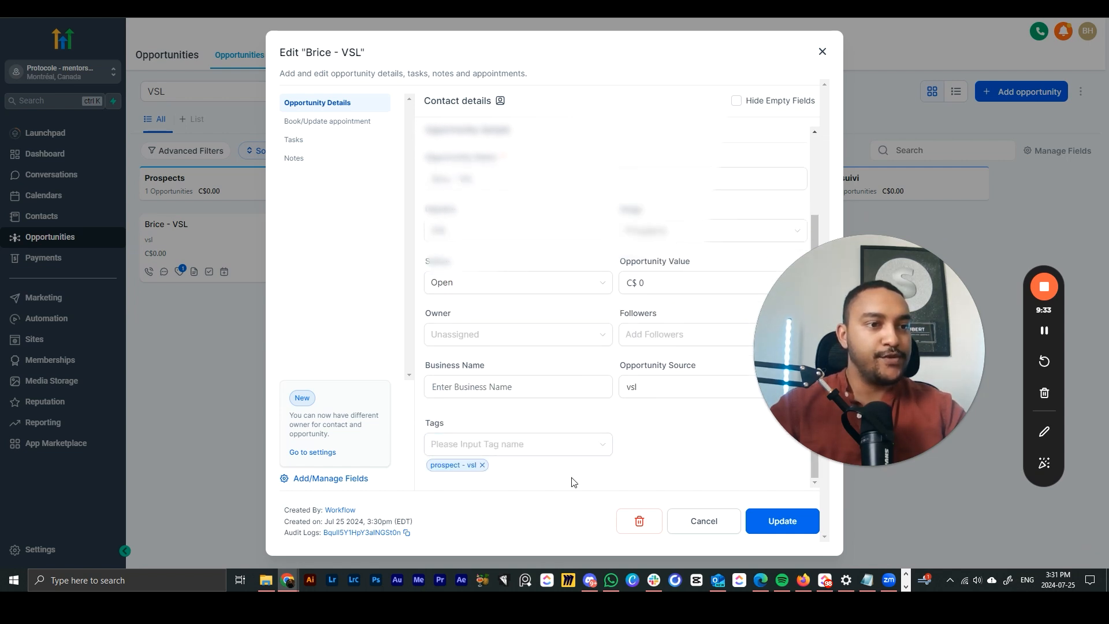
left_click(703, 523)
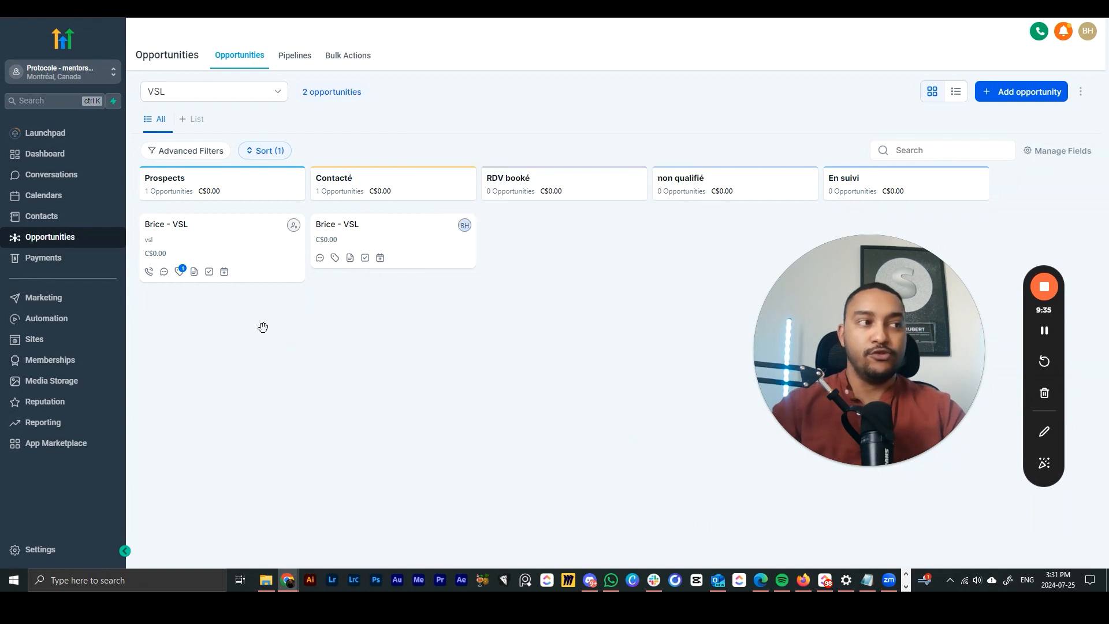
Open the Inscription VSL workflow's enrollment history from the workflow list and check the test contact's enrollment.
left_click(46, 318)
left_click_drag(833, 333, 94, 361)
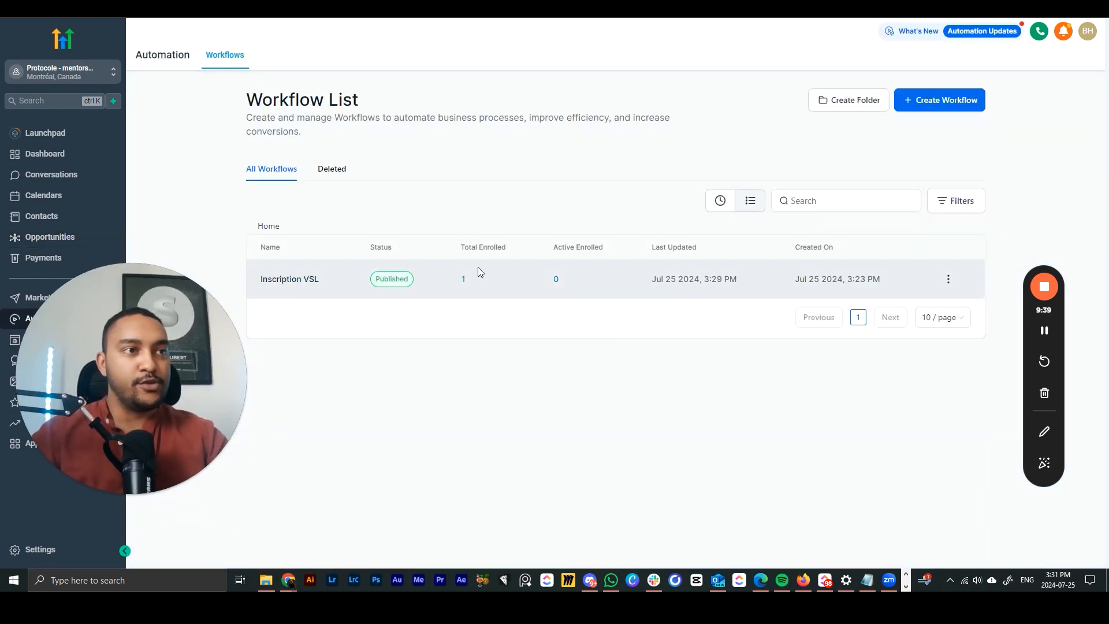
left_click(465, 279)
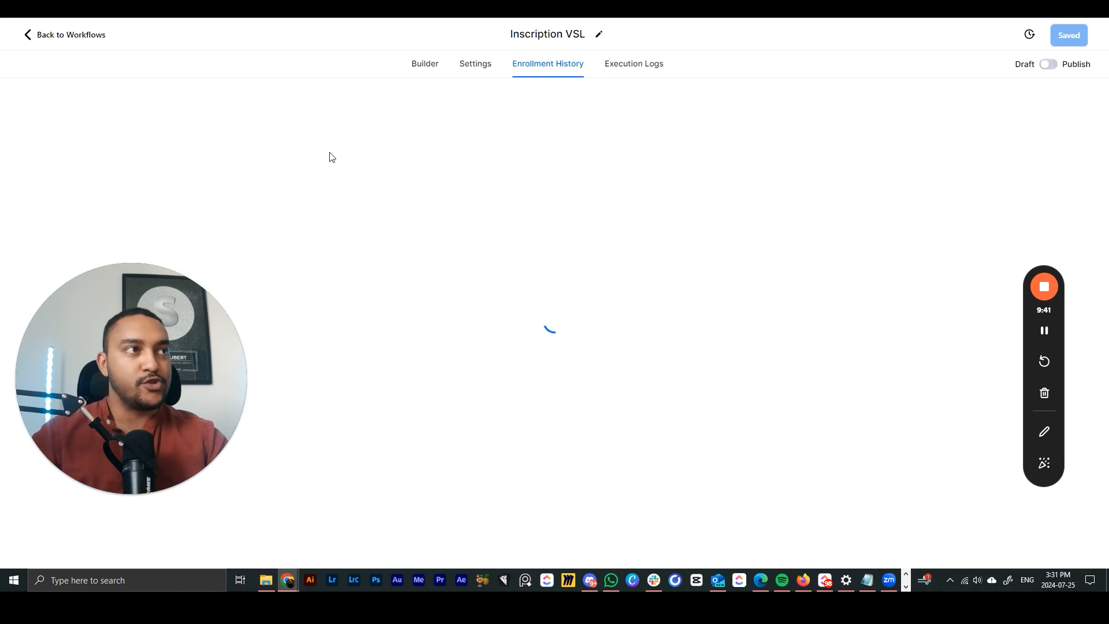
left_click(434, 67)
left_click(555, 66)
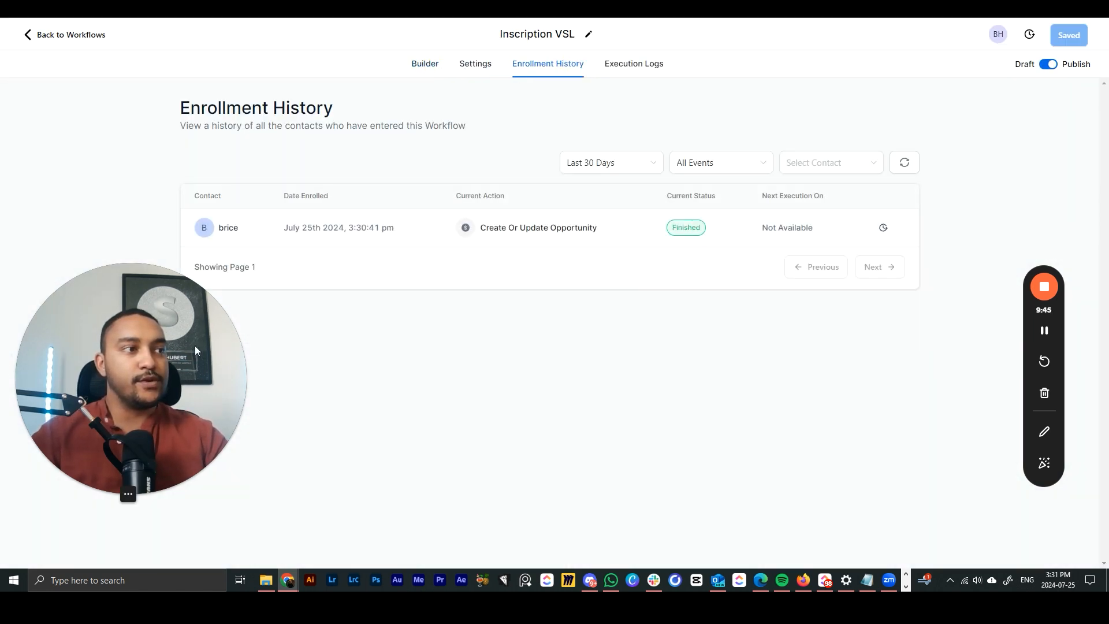
left_click(114, 494)
left_click_drag(107, 376, 133, 150)
left_click(272, 217)
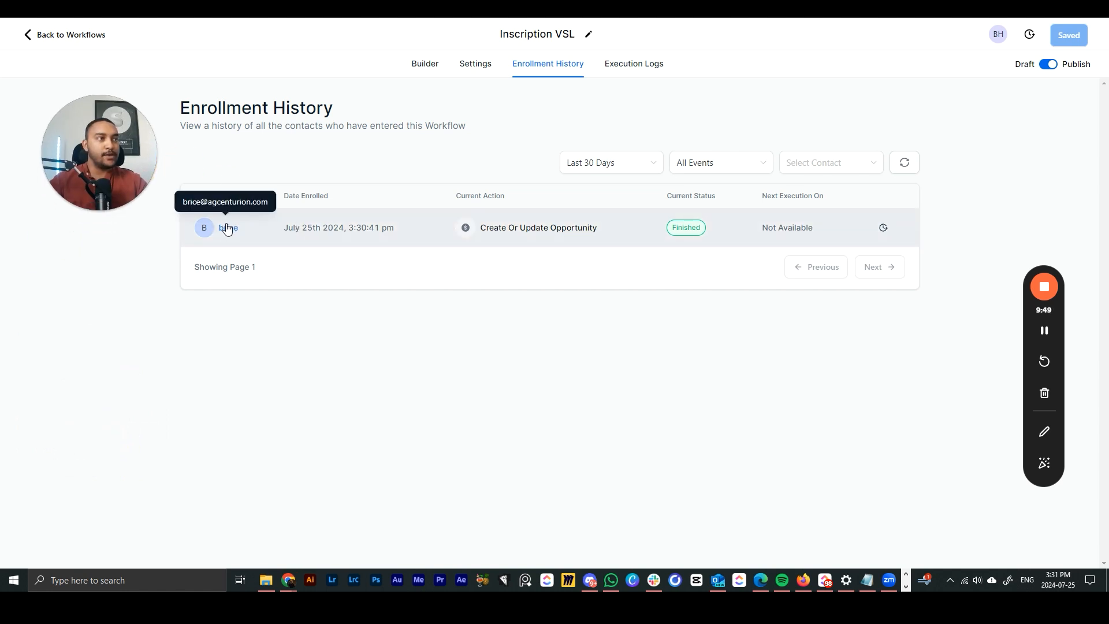
Review the test contact's enrollment entry and check the status and execution time of each action in the workflow's execution logs.
left_click_drag(312, 230, 389, 226)
left_click(488, 300)
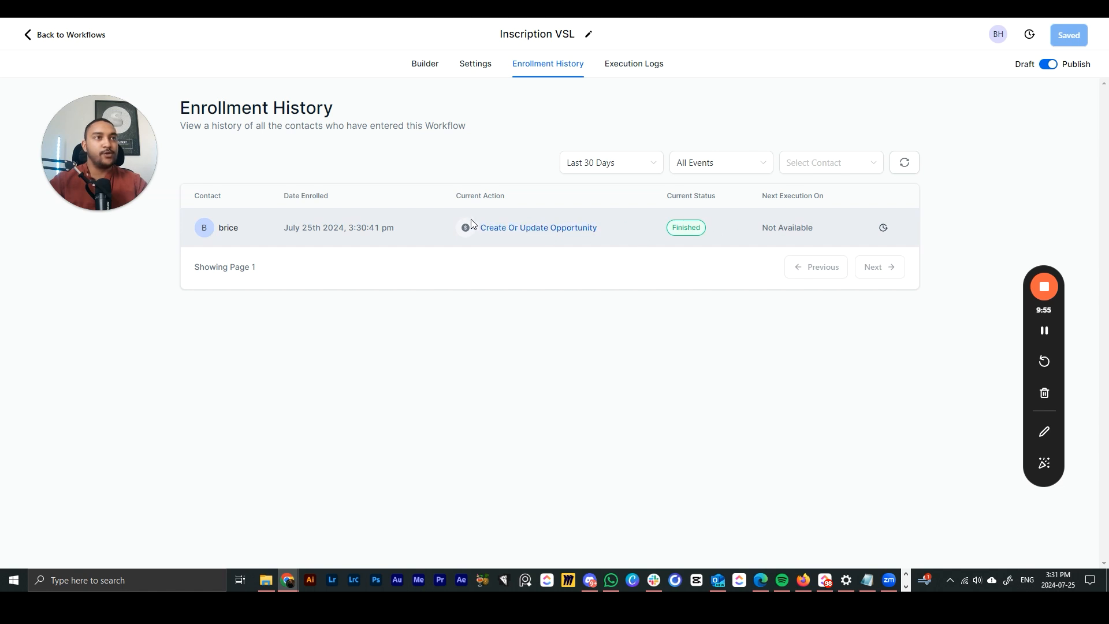
left_click(614, 72)
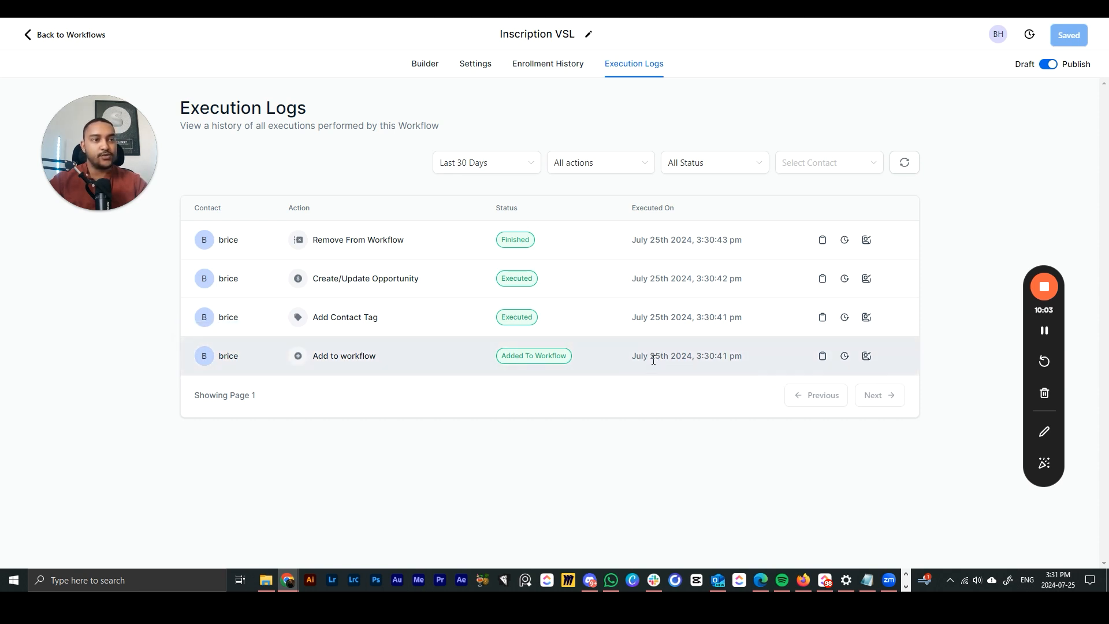
left_click_drag(636, 356, 744, 359)
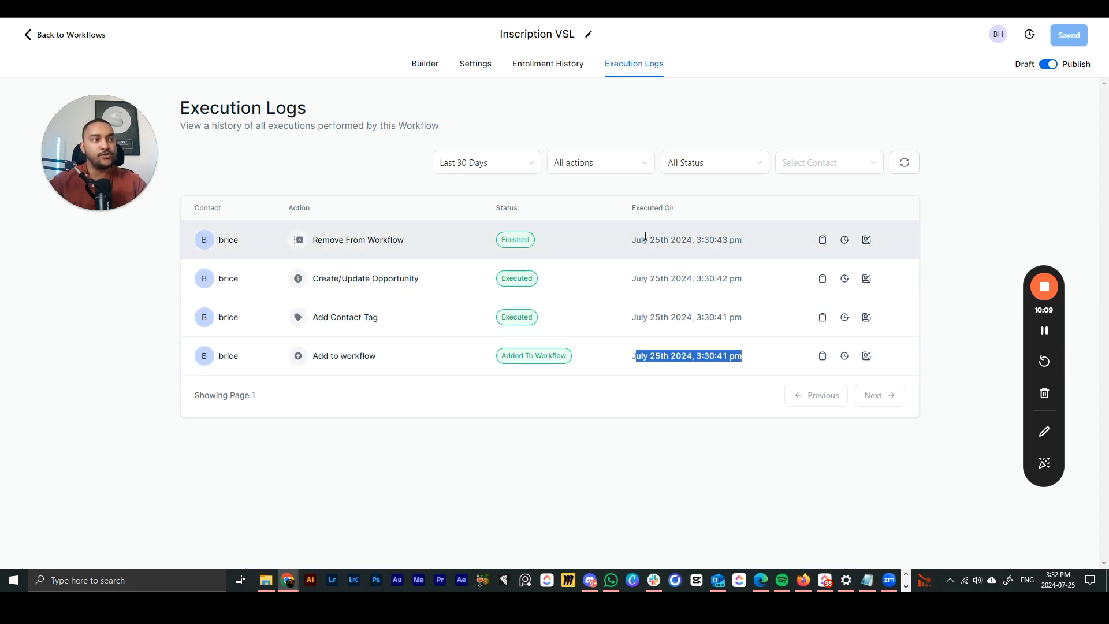
left_click(390, 166)
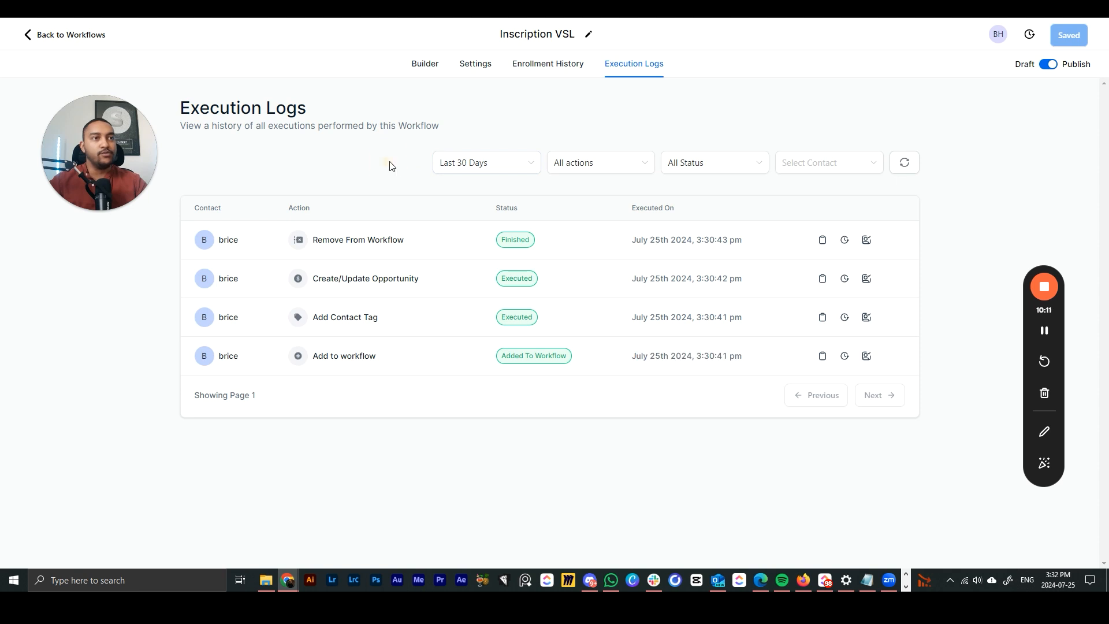
Return to the workflow builder and add a Send Email action after Create Or Update Opportunity.
left_click(425, 64)
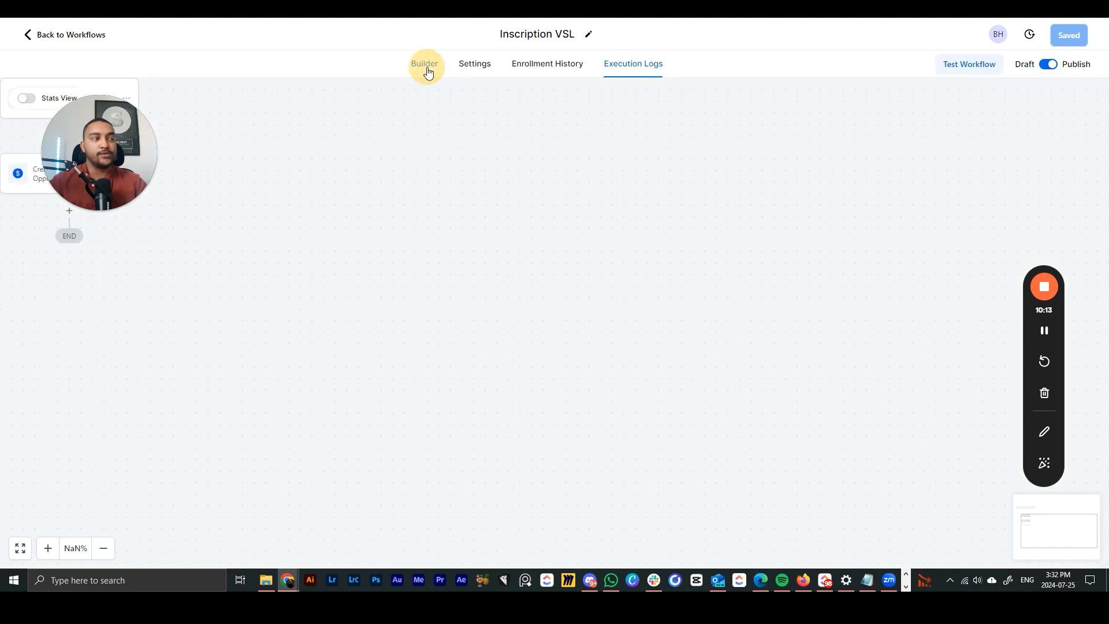
left_click_drag(141, 186, 215, 319)
left_click(171, 344)
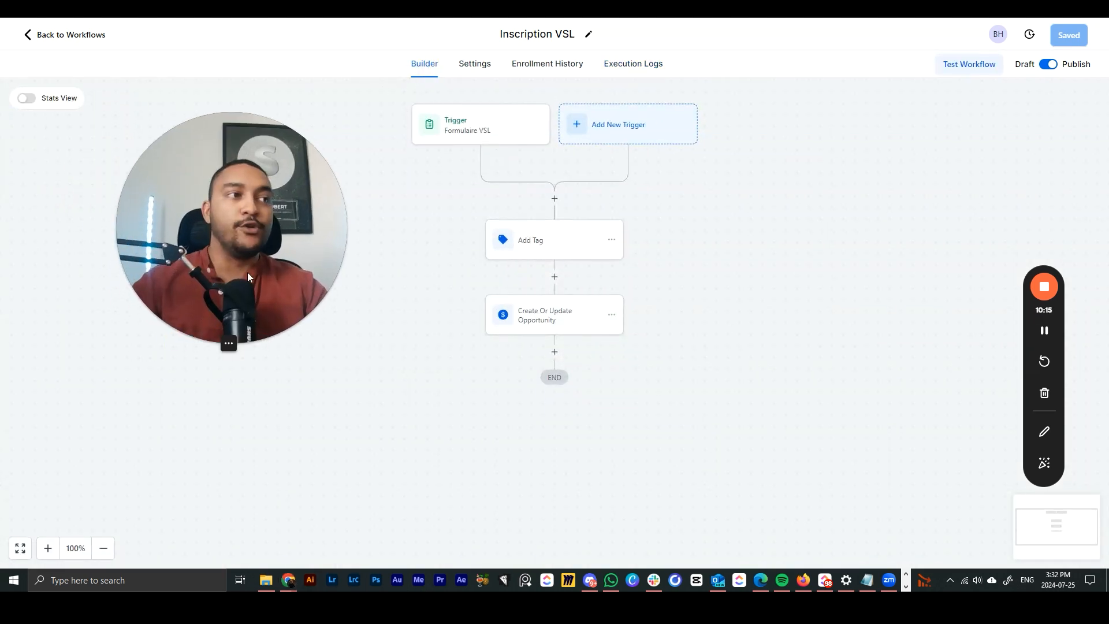
left_click_drag(247, 273, 244, 334)
left_click(415, 334)
left_click(555, 353)
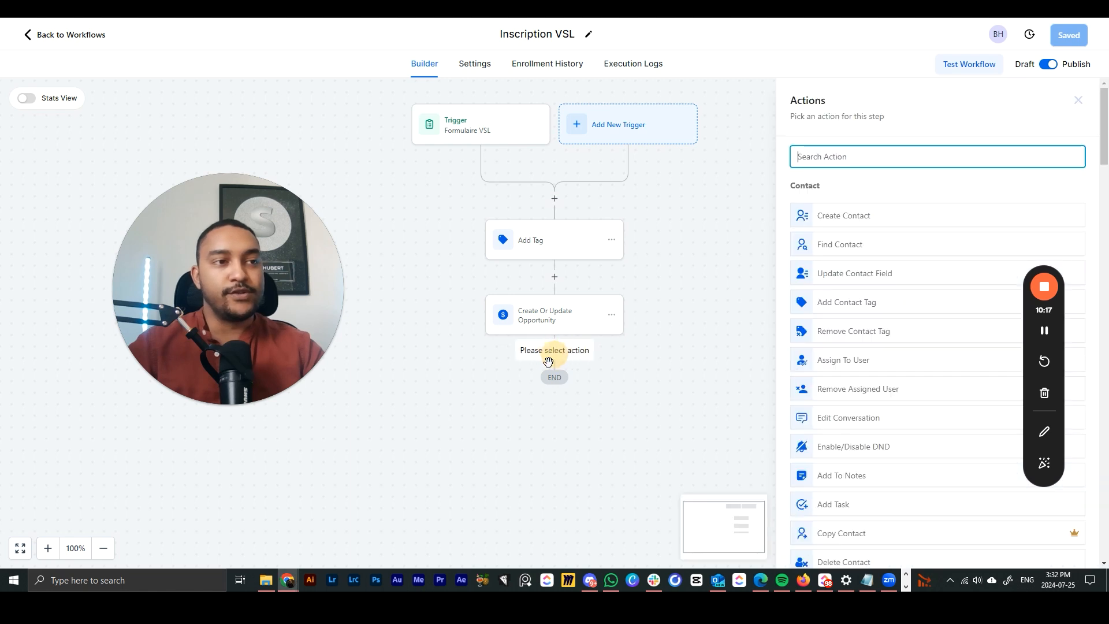
left_click(834, 161)
type("email")
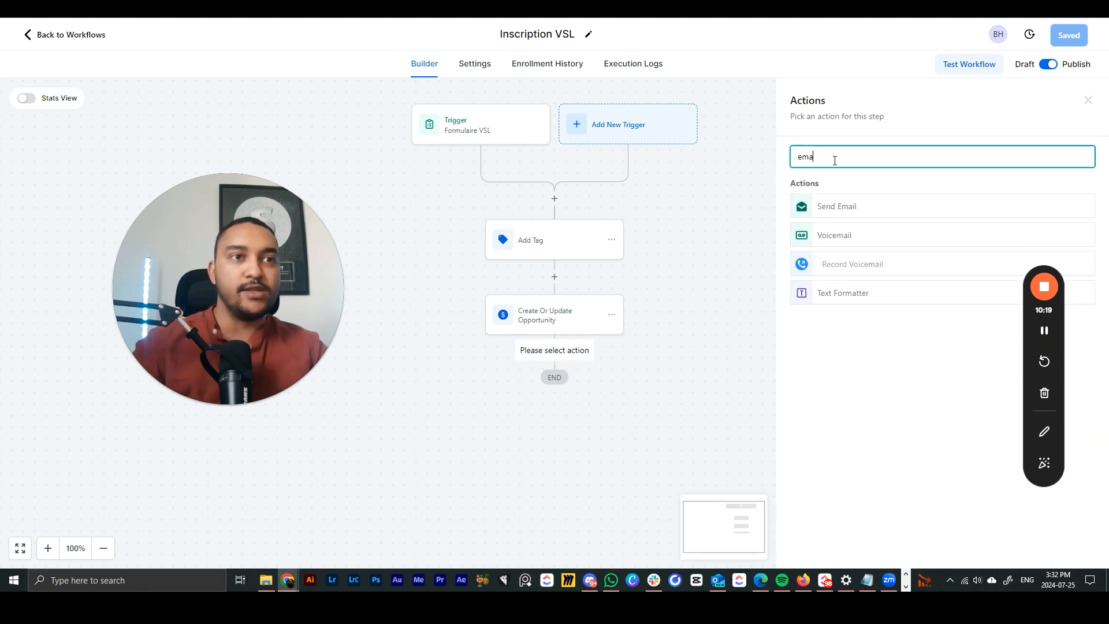
left_click(844, 211)
left_click_drag(1033, 346, 72, 355)
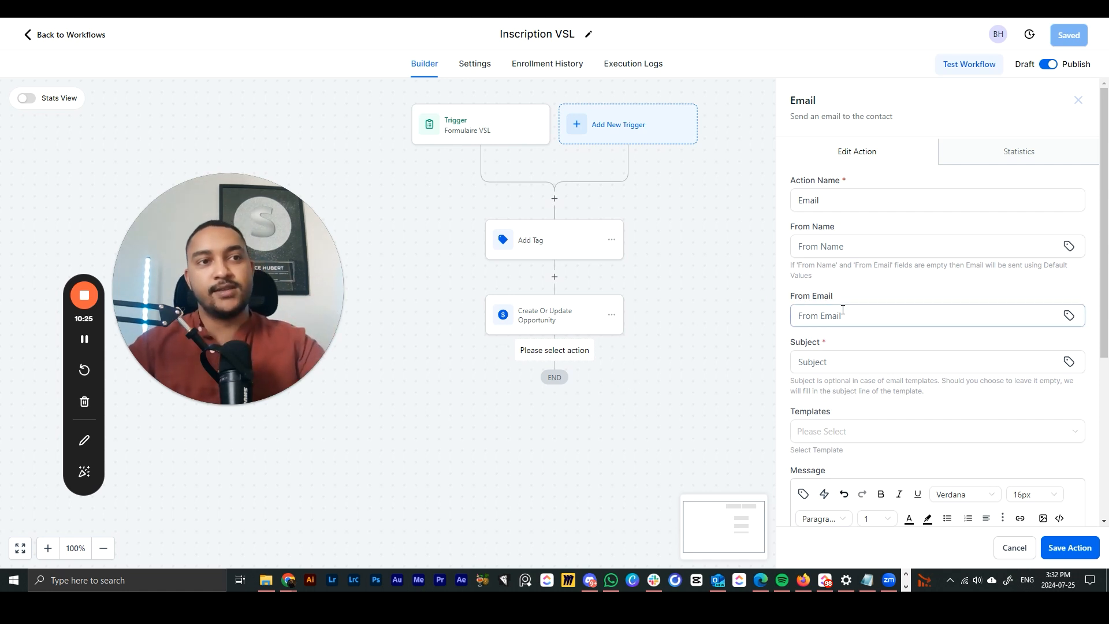
Choose the "Email - confirmation RDV" template for the email and set its subject to "félicitations voici ta video".
scroll(838, 236, "down", 2)
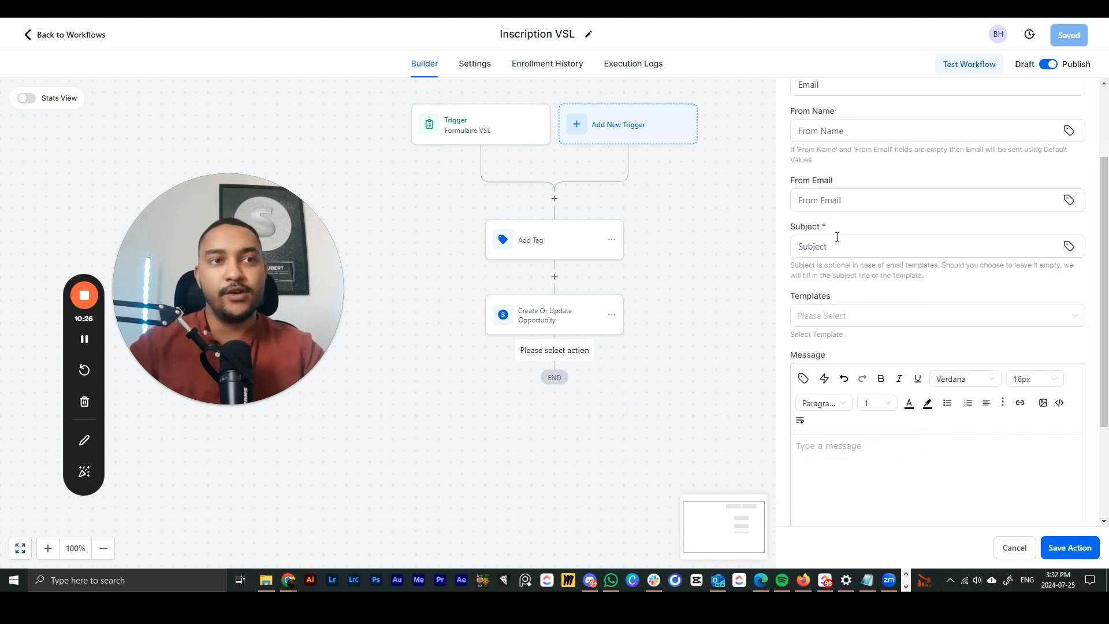
left_click(832, 318)
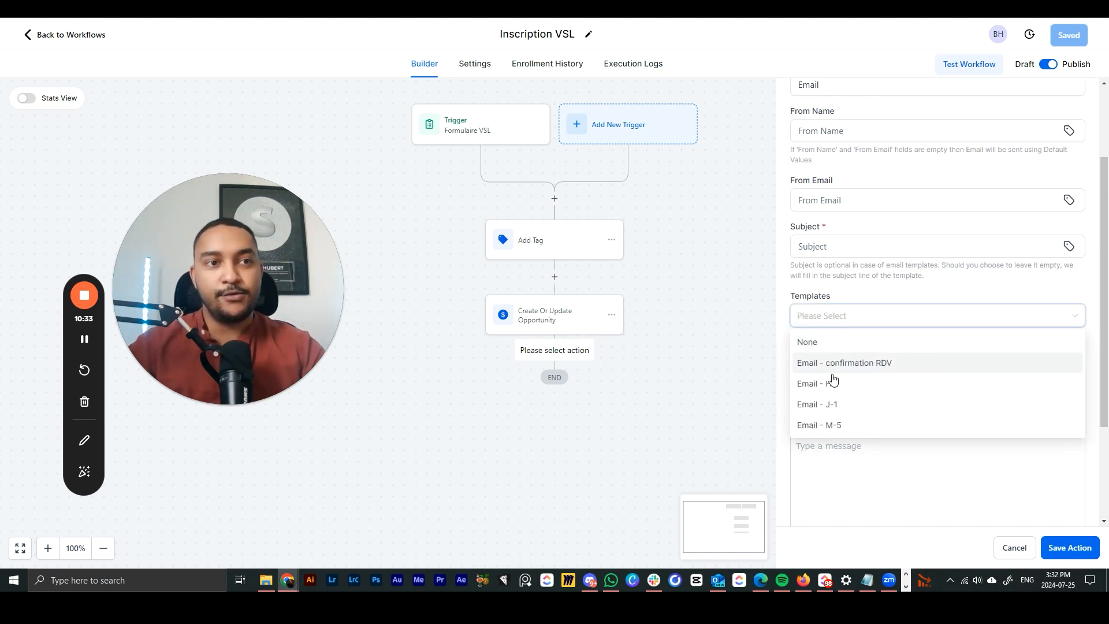
left_click(861, 364)
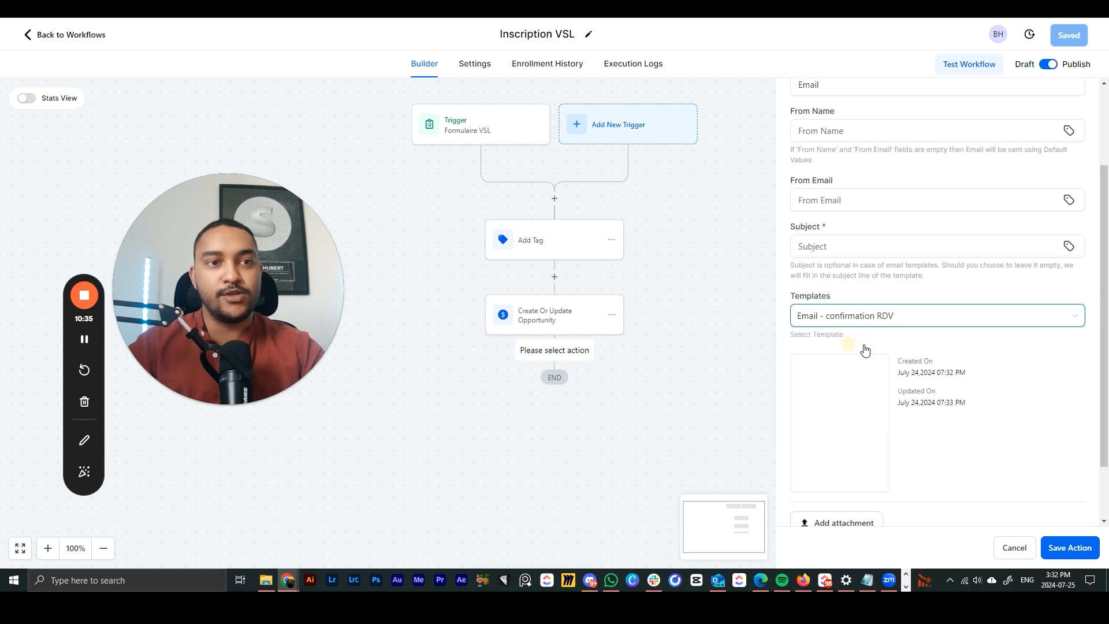
scroll(907, 364, "up", 2)
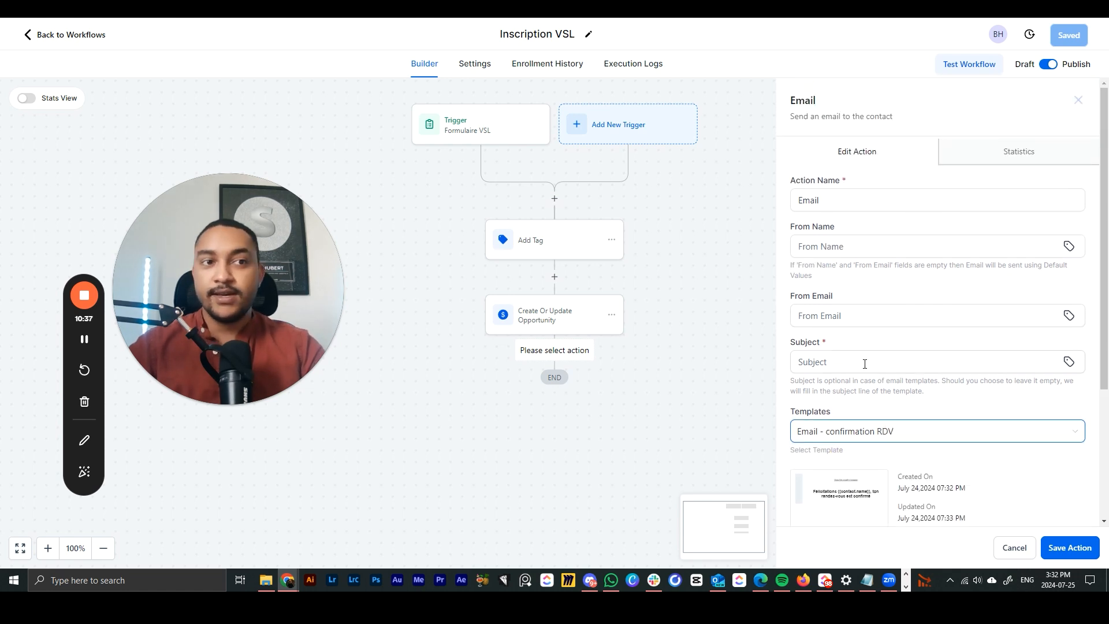
left_click(848, 362)
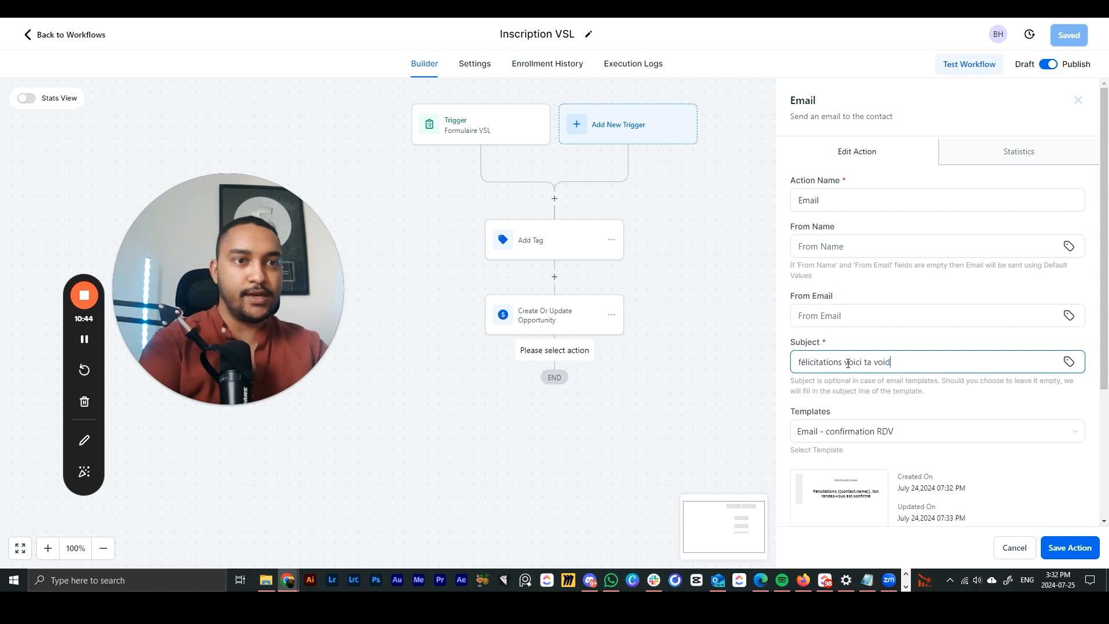
Fill in the email's sender address and sender name, name the action "Email - confirmation" and save it.
left_click(867, 323)
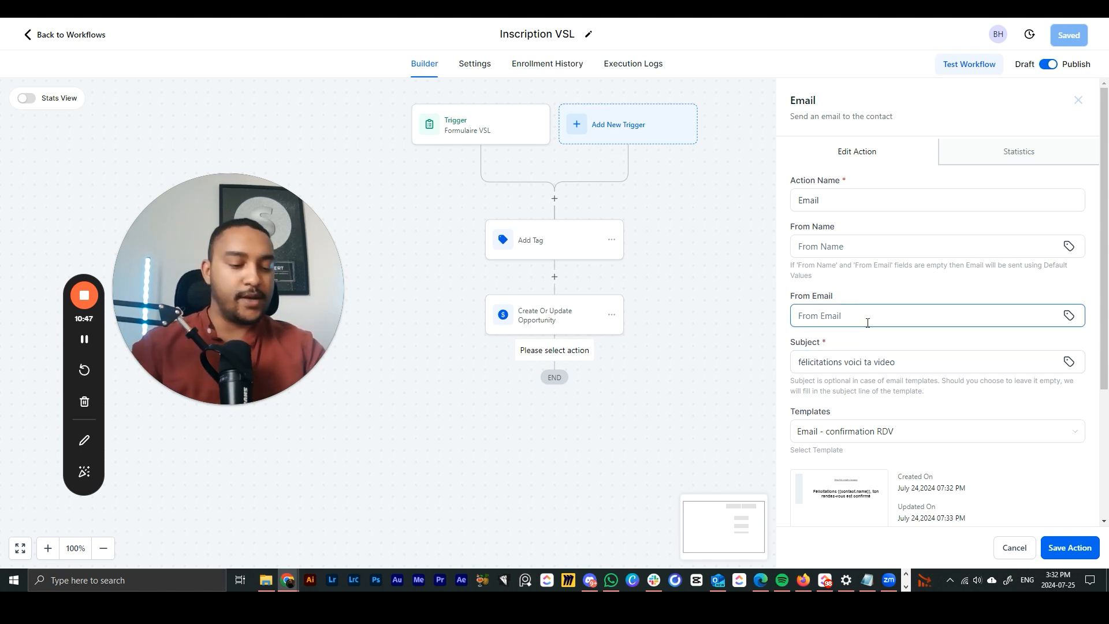
left_click(886, 252)
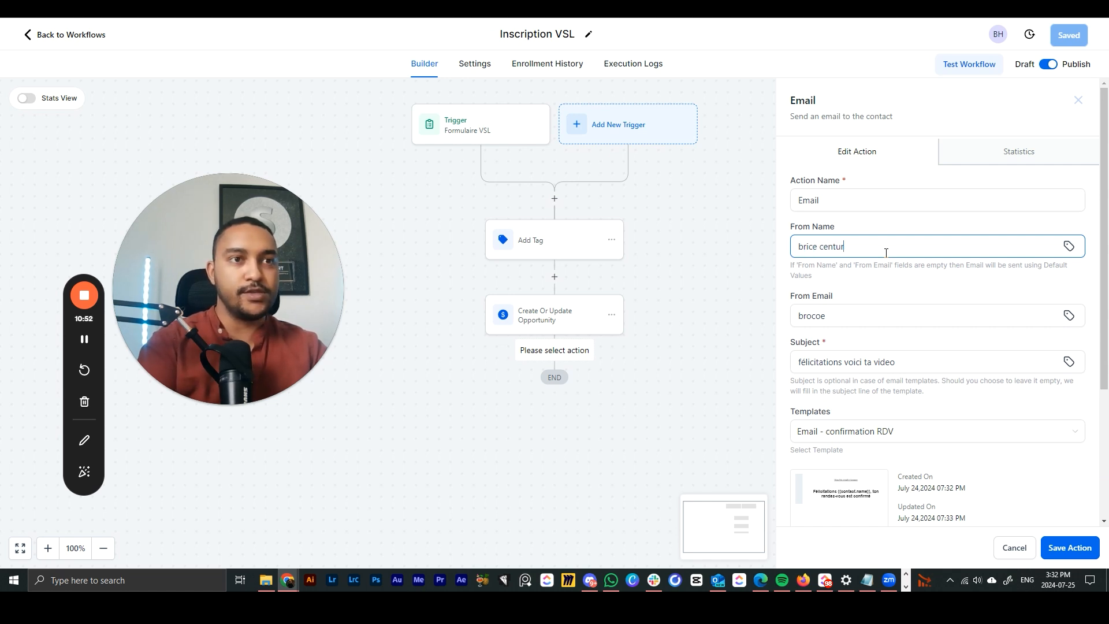
key("shift+Tab")
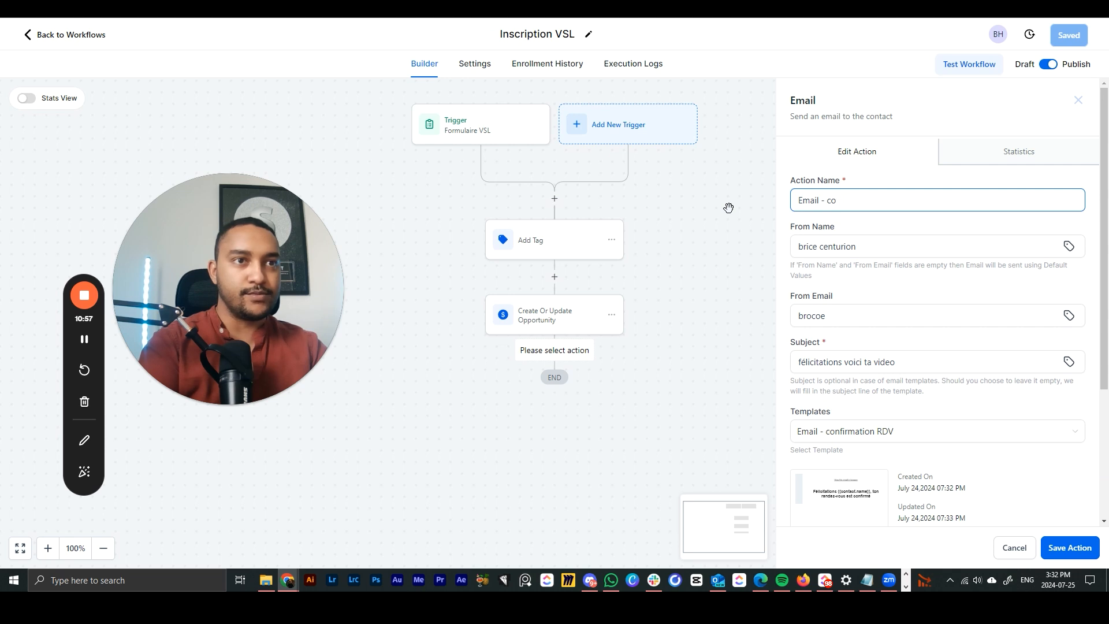
left_click(1069, 547)
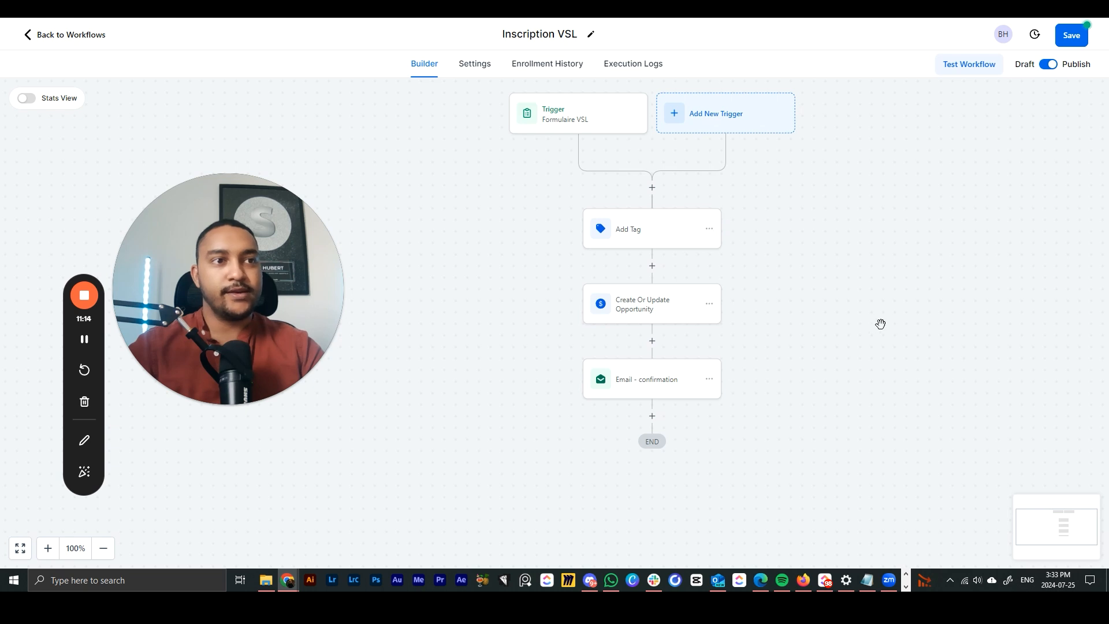
Add a Wait action after the Email - confirmation action at the end of the workflow.
left_click_drag(918, 337, 675, 297)
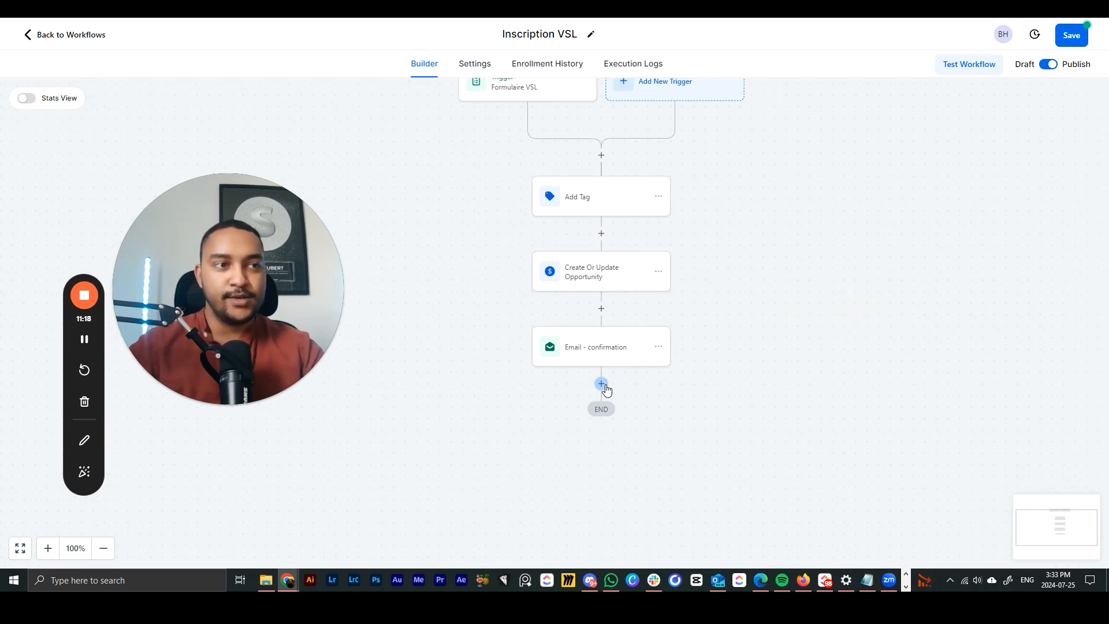
left_click(601, 385)
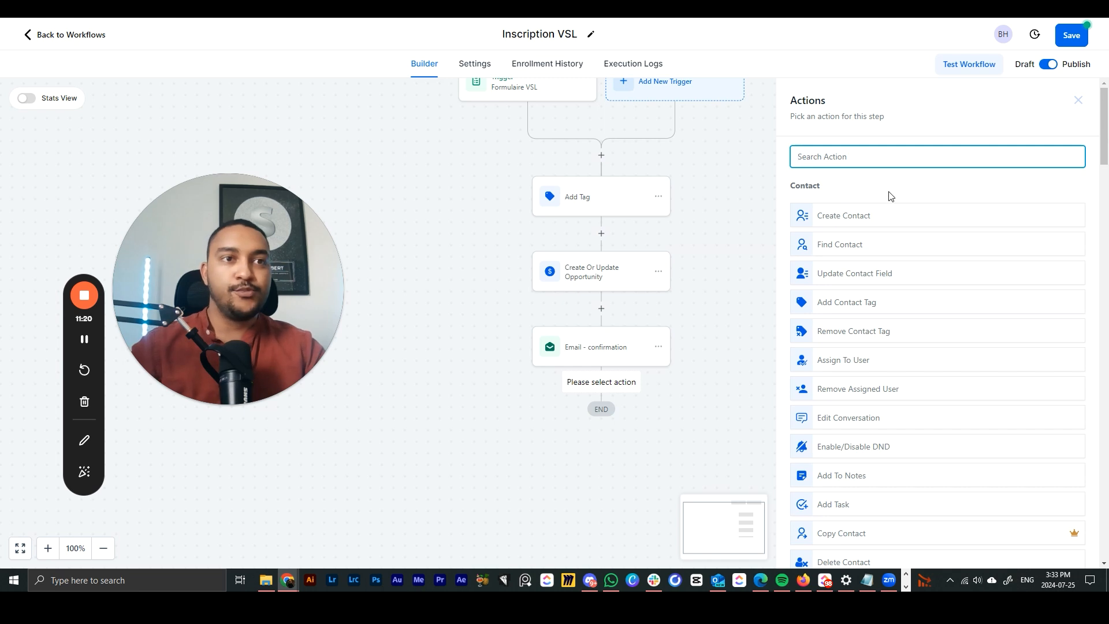
type("wai")
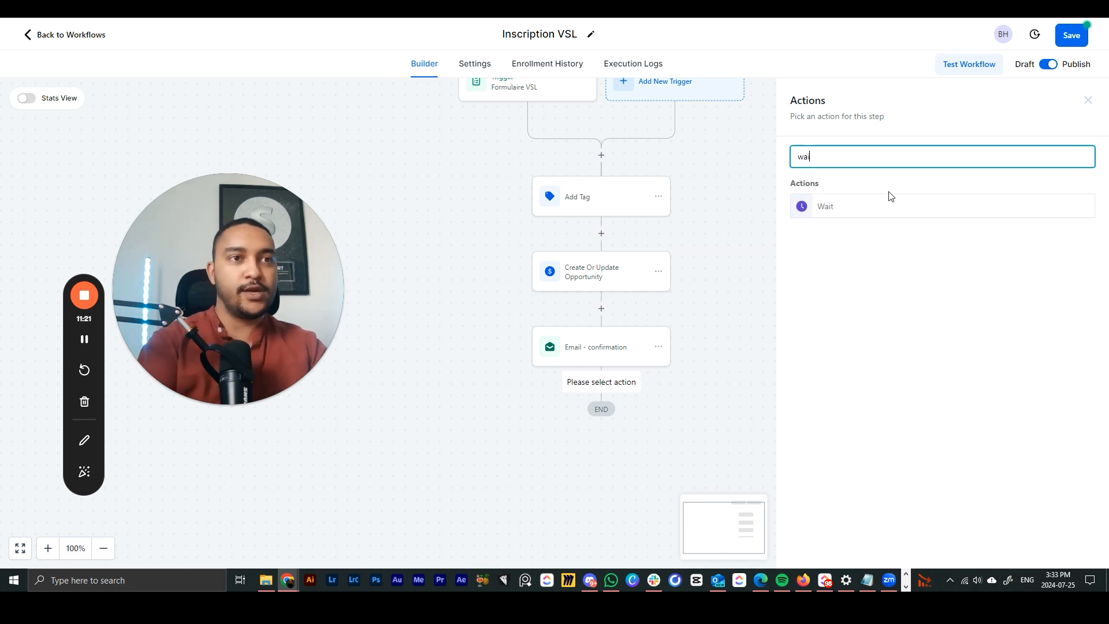
left_click(843, 209)
Set the Wait action to a time delay of 1 day and save it.
left_click(728, 281)
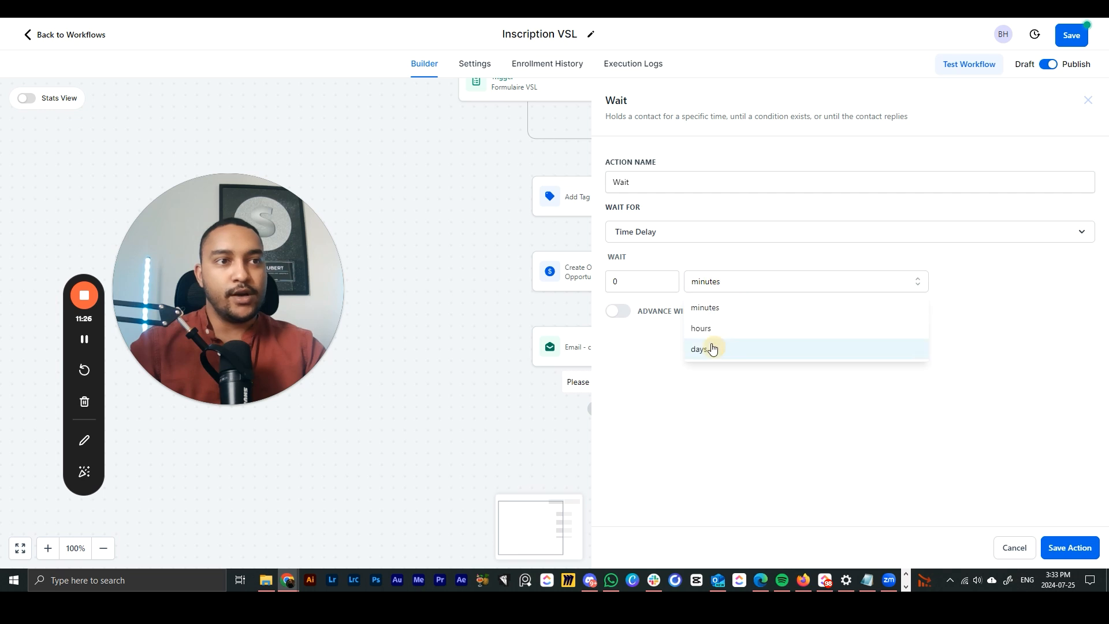
left_click(703, 328)
left_click(711, 281)
left_click(709, 327)
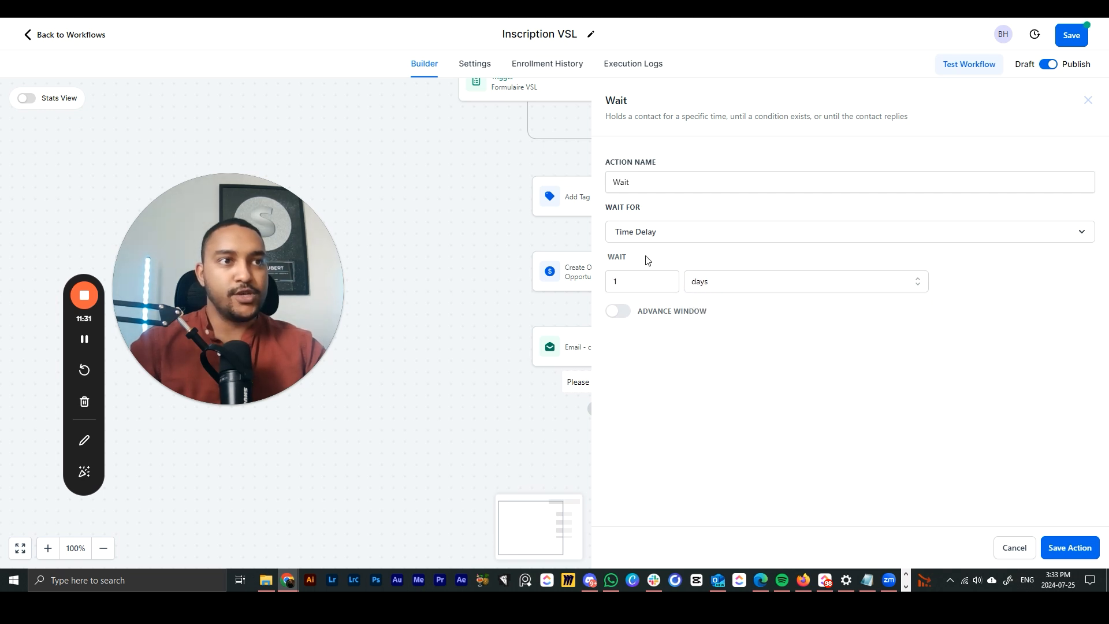
left_click(658, 240)
left_click(649, 315)
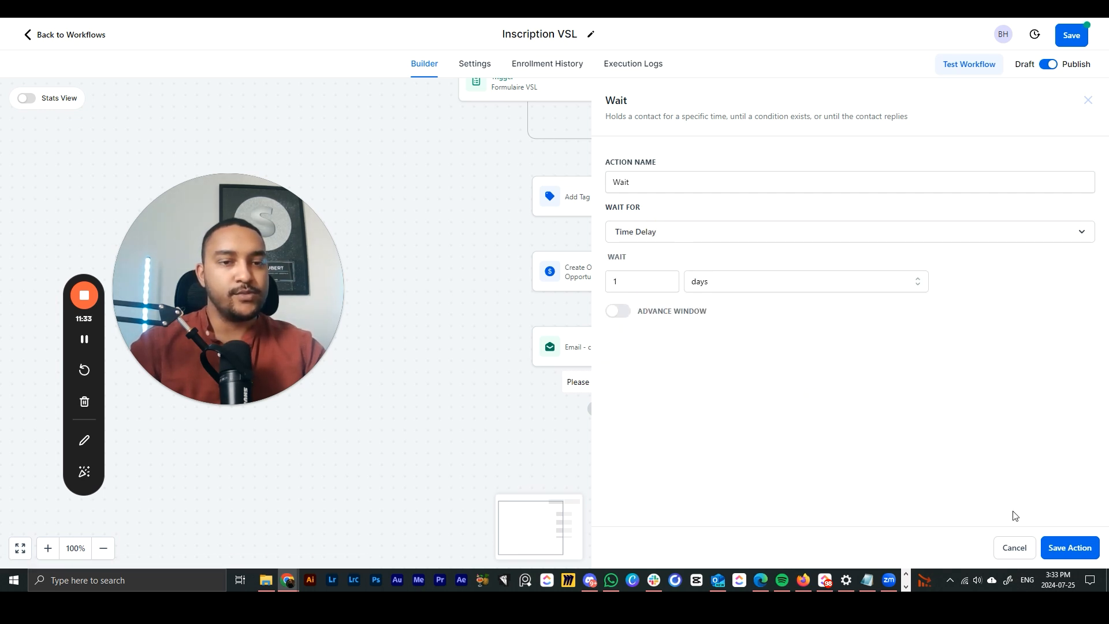
left_click(1071, 548)
left_click_drag(772, 431, 772, 372)
left_click(601, 387)
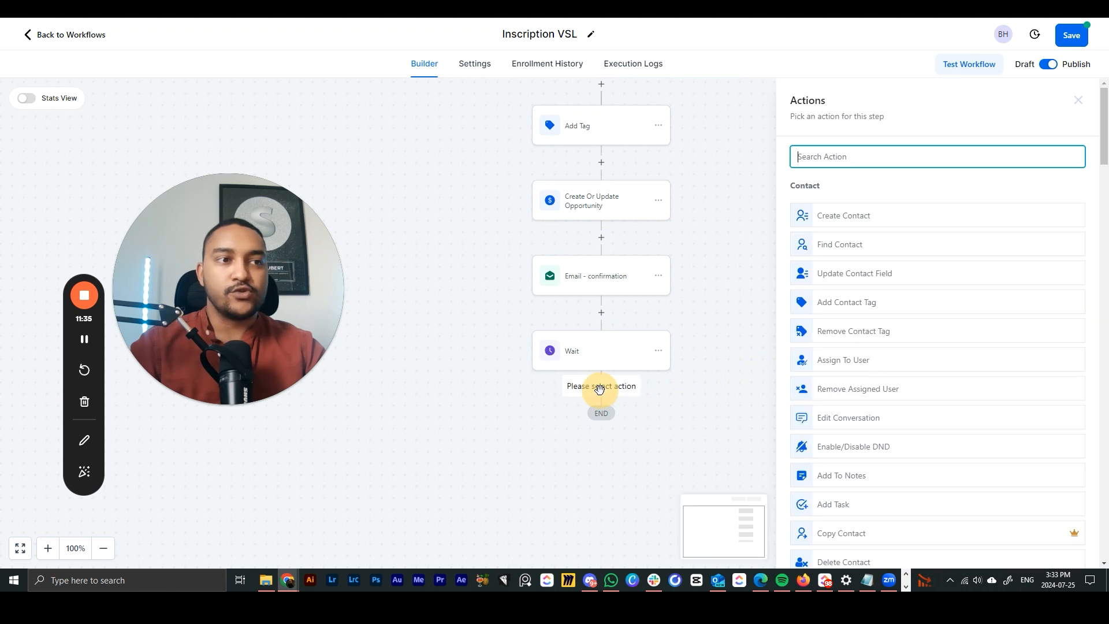
type("ema")
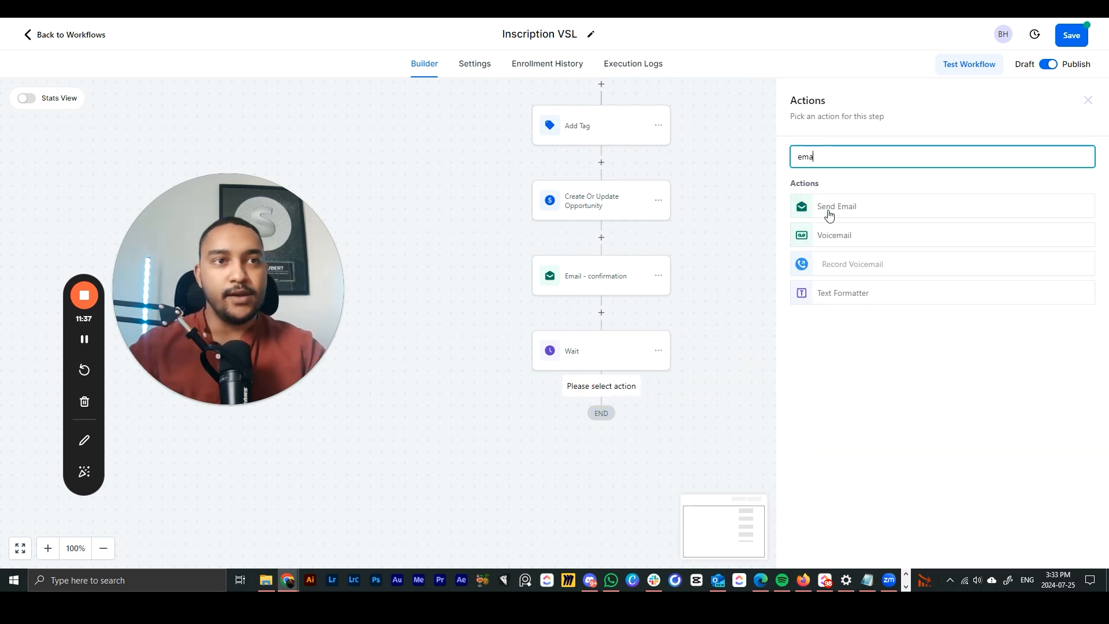
left_click(829, 211)
left_click(1051, 548)
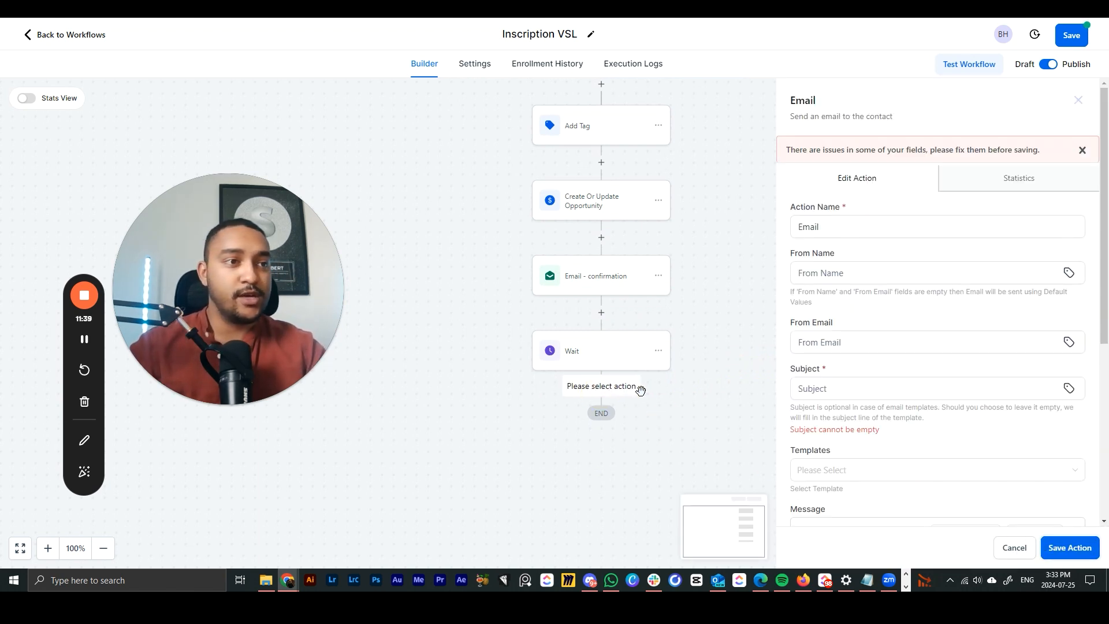
left_click(1074, 103)
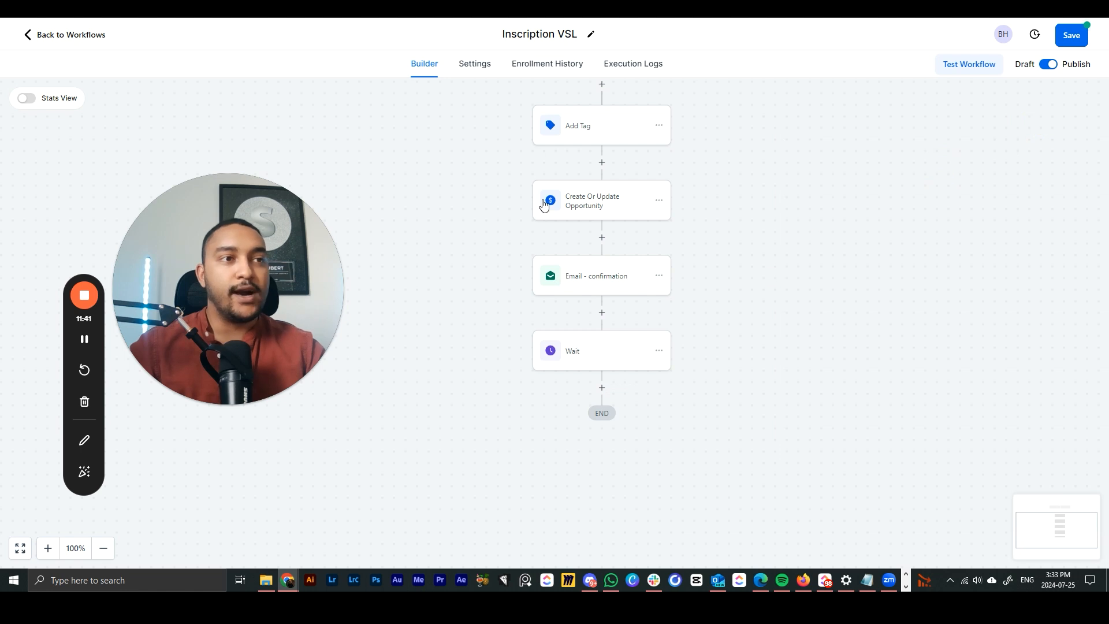
Copy the Email - confirmation action and place the copy after the Wait action, just before the workflow's end.
left_click_drag(788, 192, 832, 249)
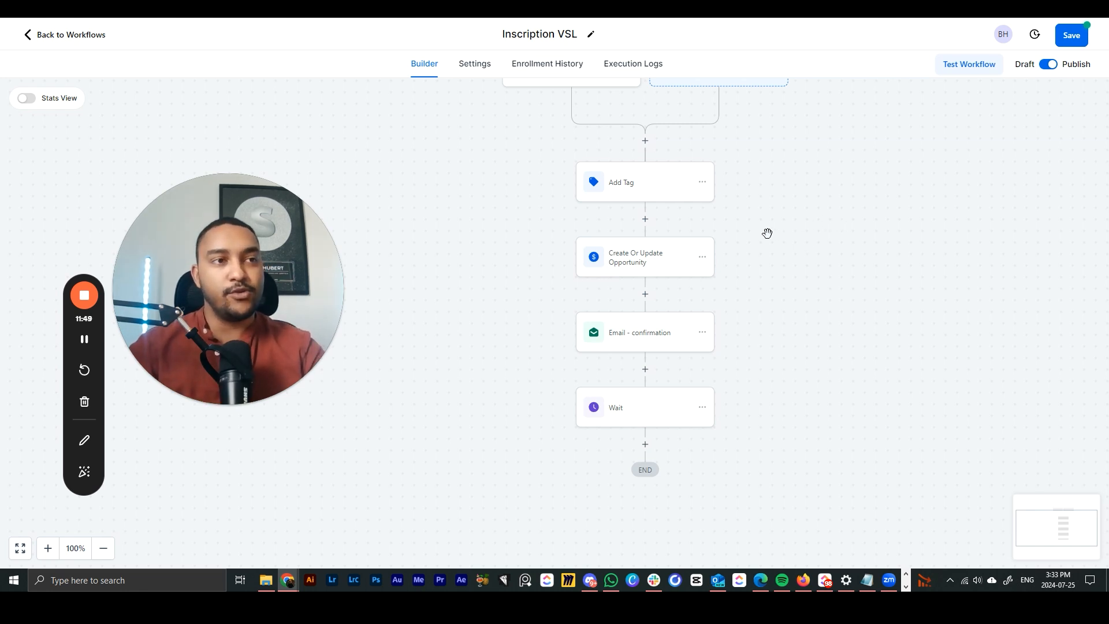
left_click_drag(783, 252, 729, 206)
left_click(587, 252)
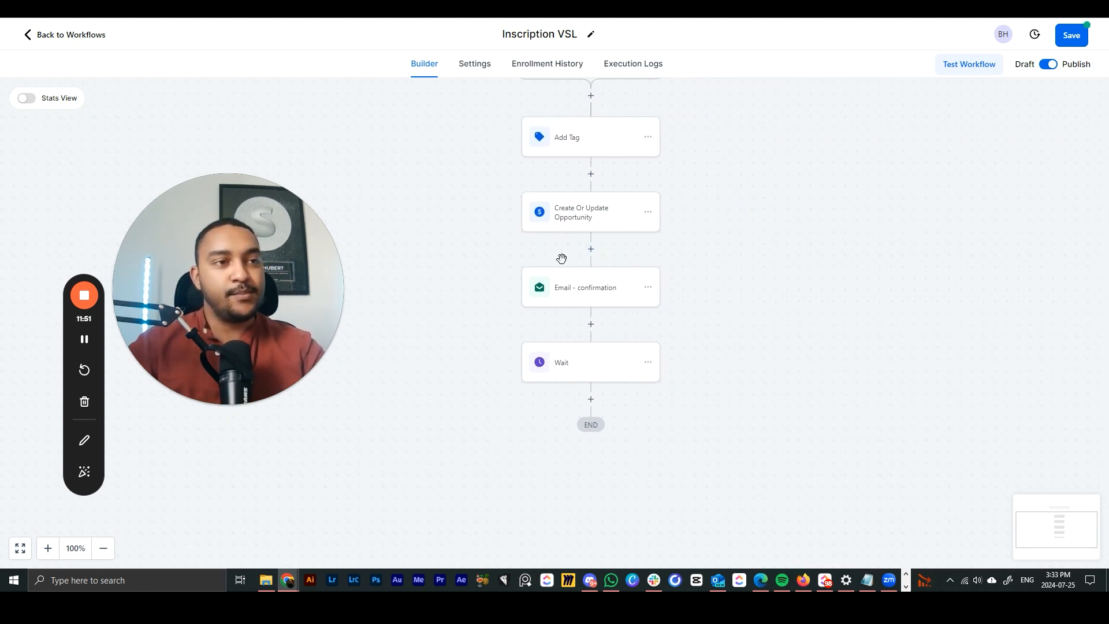
left_click(648, 288)
left_click(656, 291)
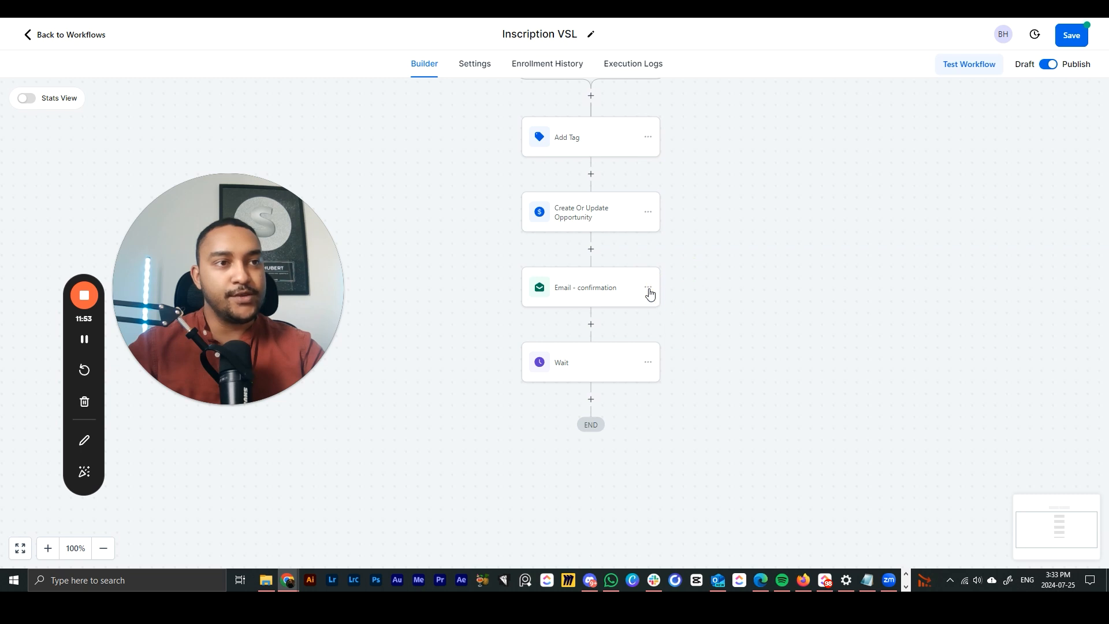
left_click(648, 287)
left_click(646, 287)
left_click(651, 294)
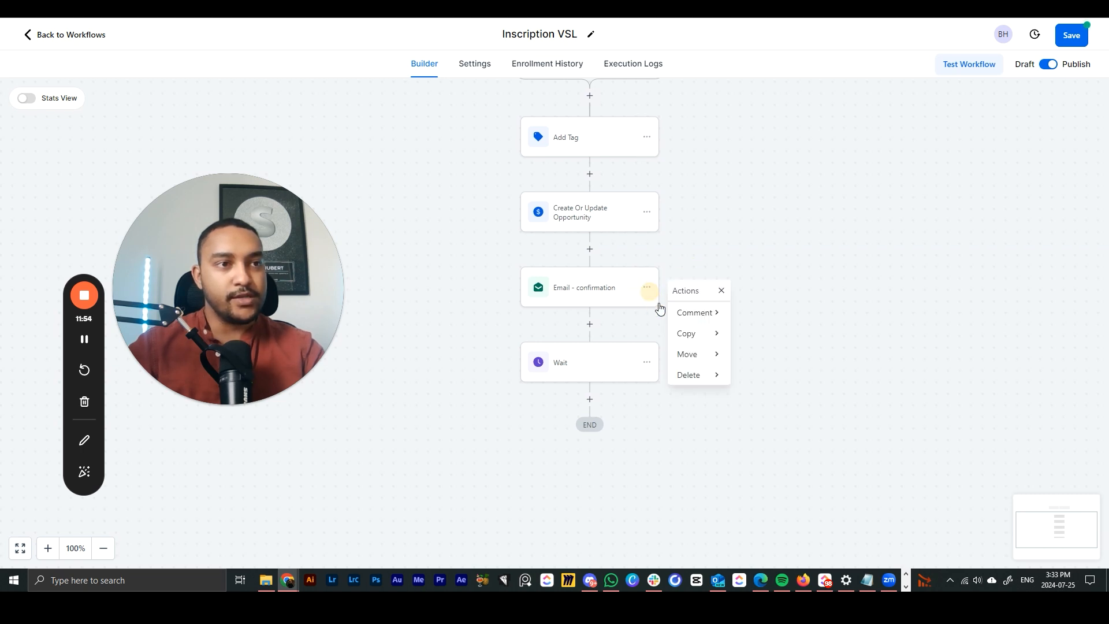
left_click(687, 334)
left_click(761, 315)
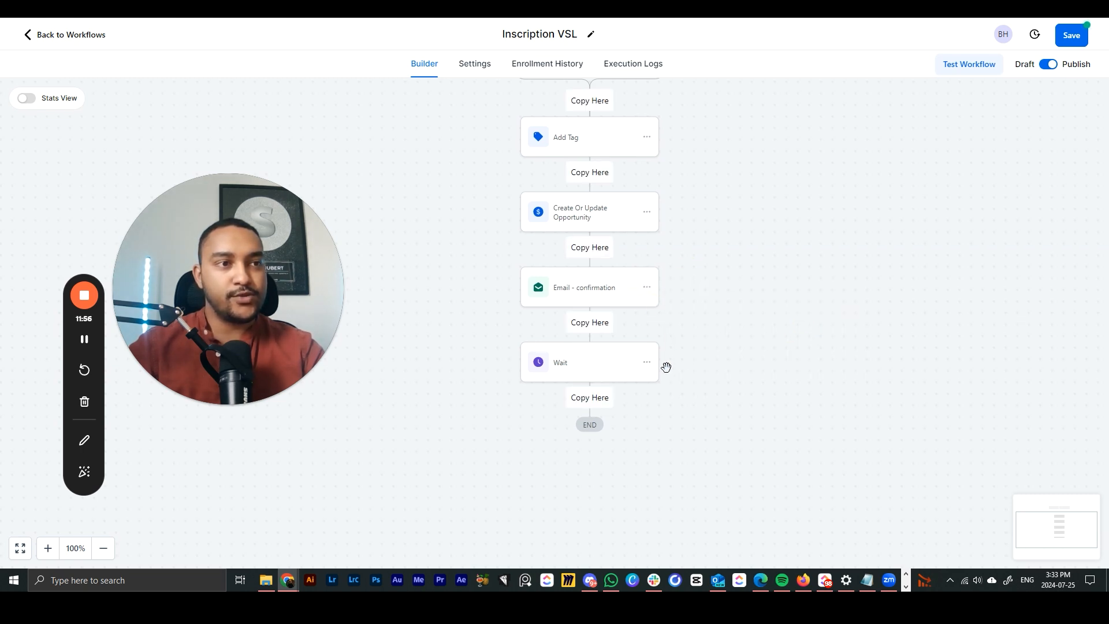
left_click(595, 405)
Copy all actions from the Wait action onward and place the copies just before the workflow's end.
left_click_drag(848, 362, 838, 273)
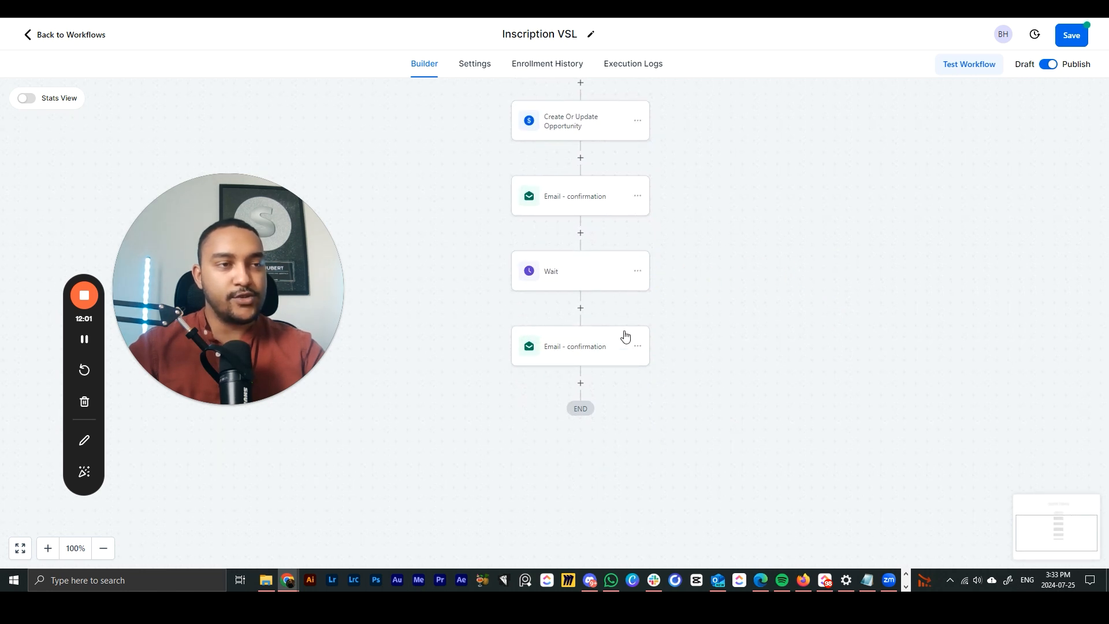
left_click(638, 273)
left_click(687, 318)
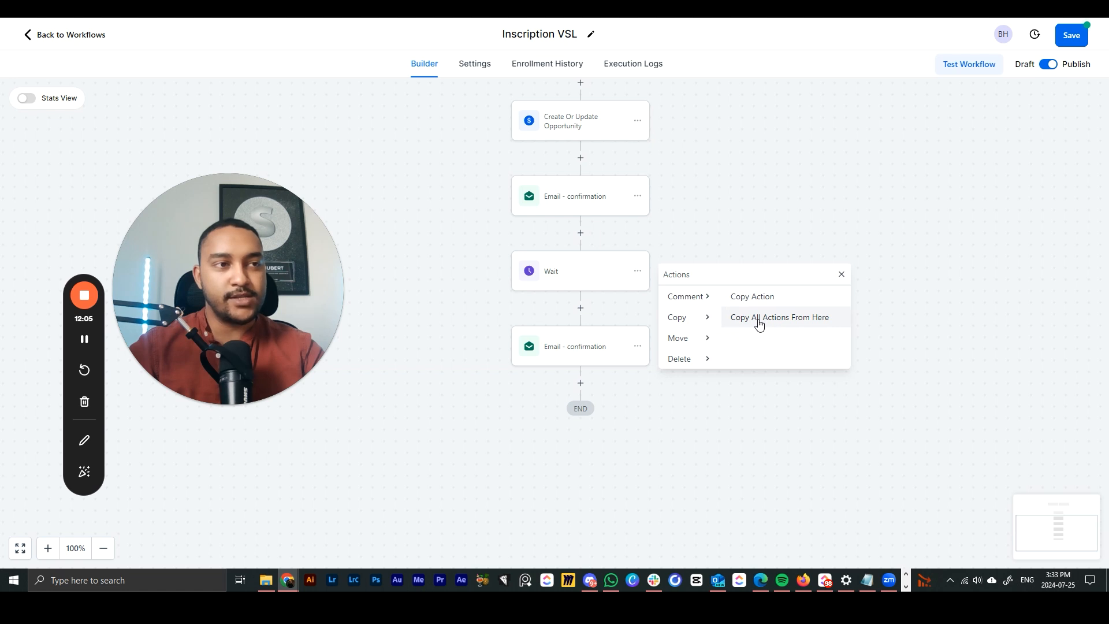
left_click(759, 323)
left_click(596, 389)
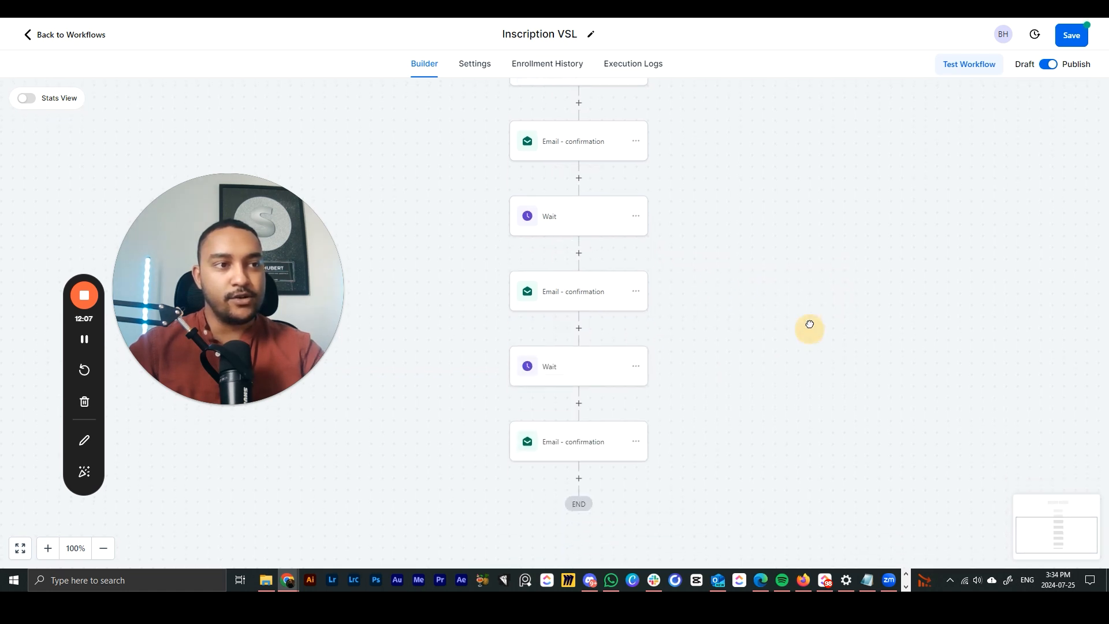
Move the Email - confirmation action between the two Wait actions to directly below the second Wait action.
left_click(636, 288)
left_click(693, 358)
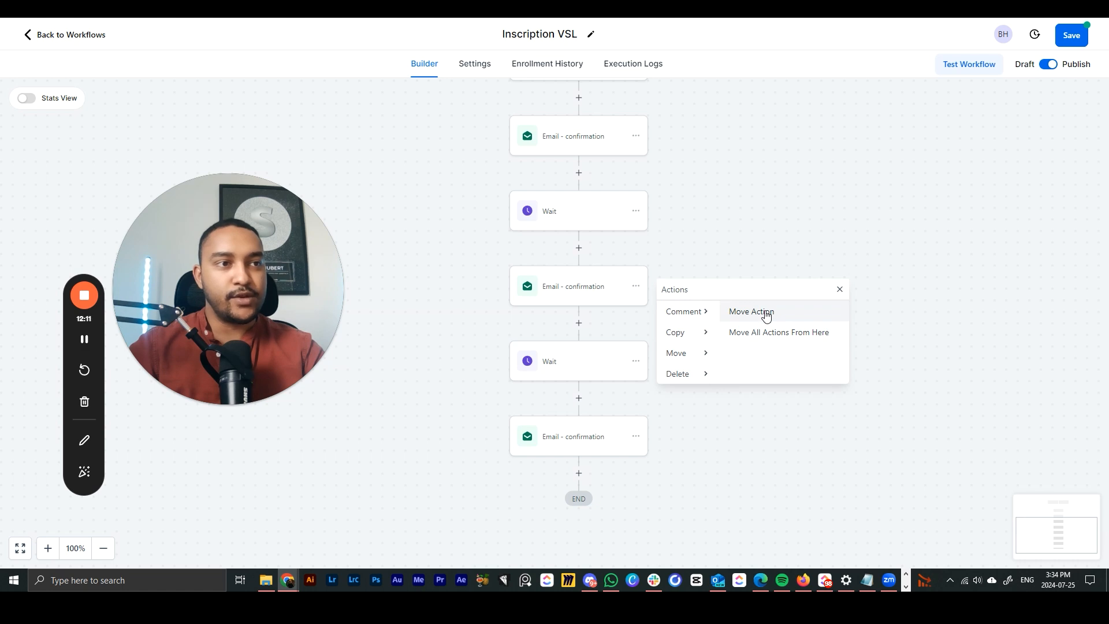
left_click(752, 311)
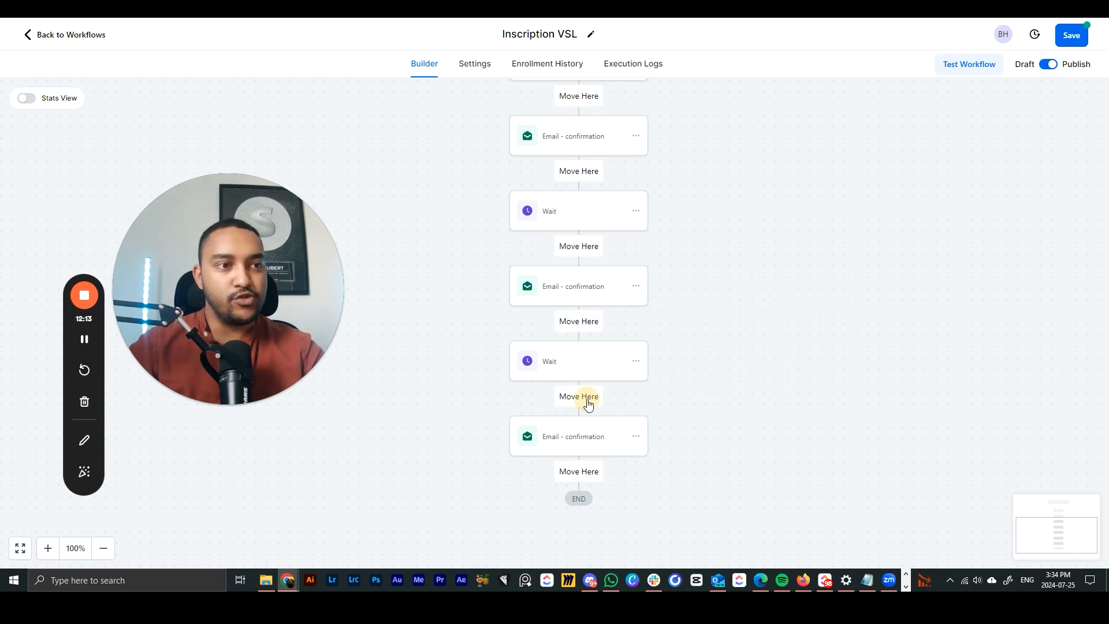
left_click(587, 400)
Delete only the second Wait action from the workflow, keeping the actions below it.
left_click(635, 289)
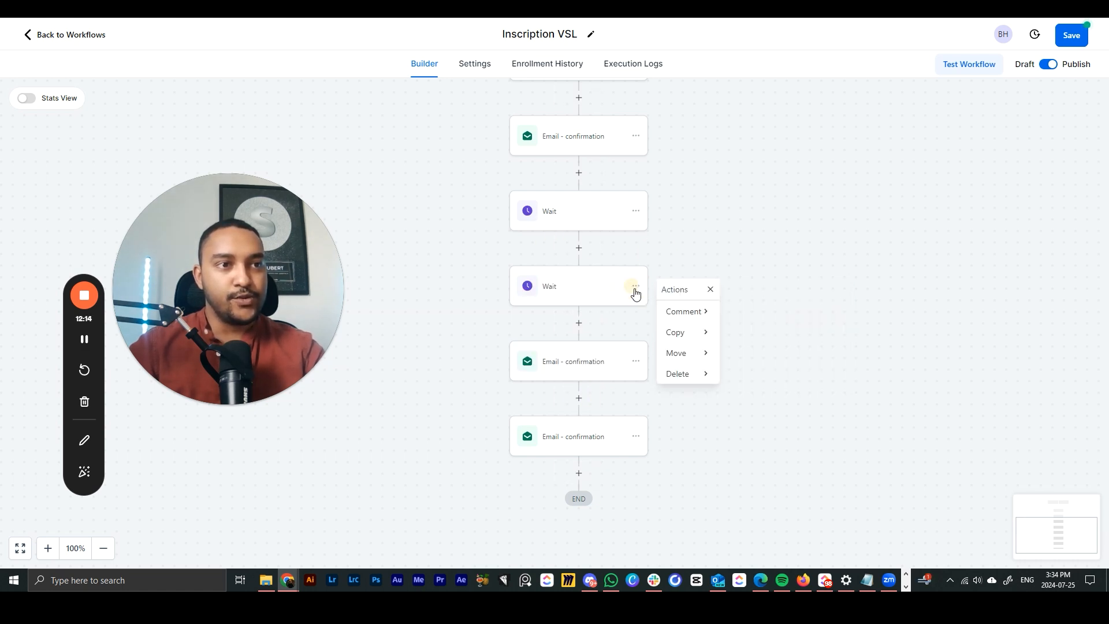
left_click(676, 372)
left_click(747, 312)
left_click(677, 329)
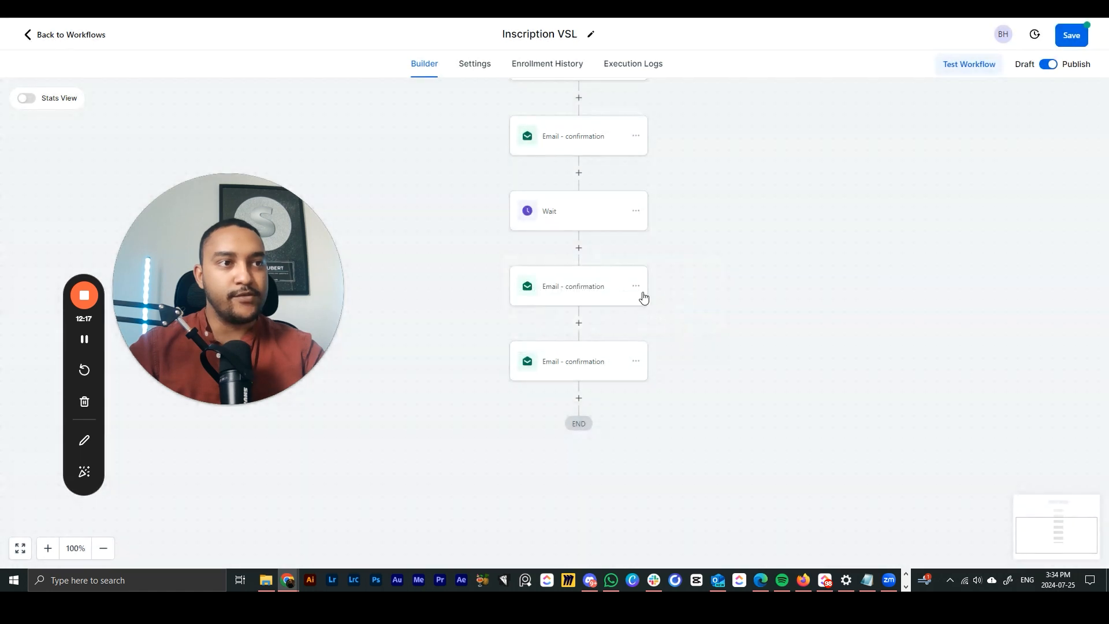
Delete the remaining Wait action together with all actions below it and confirm the deletion.
left_click(635, 212)
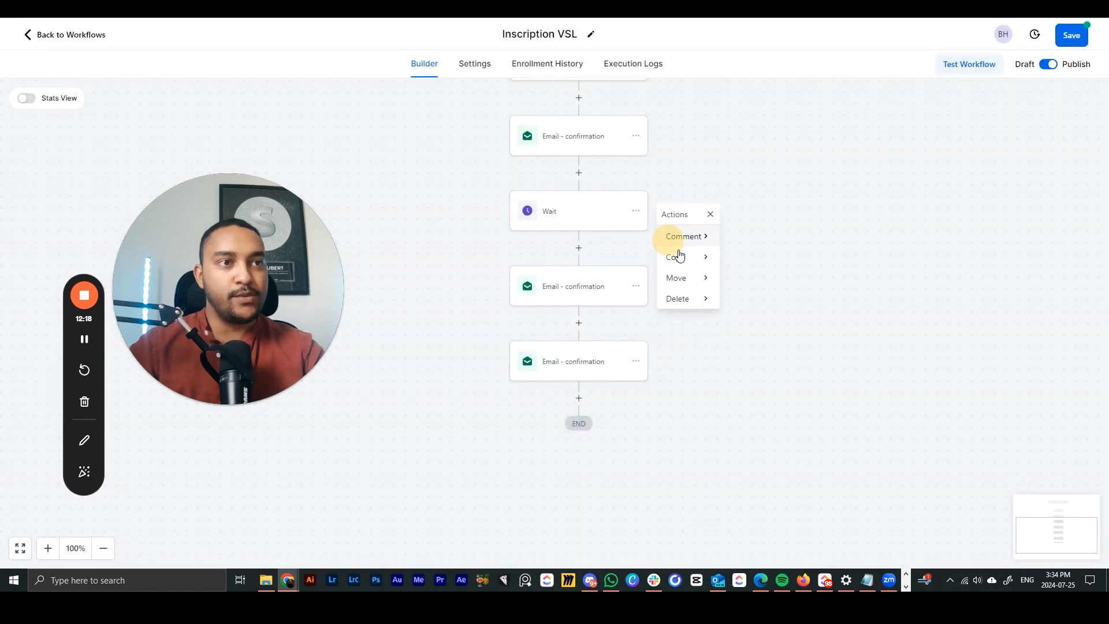
left_click(685, 298)
left_click(775, 258)
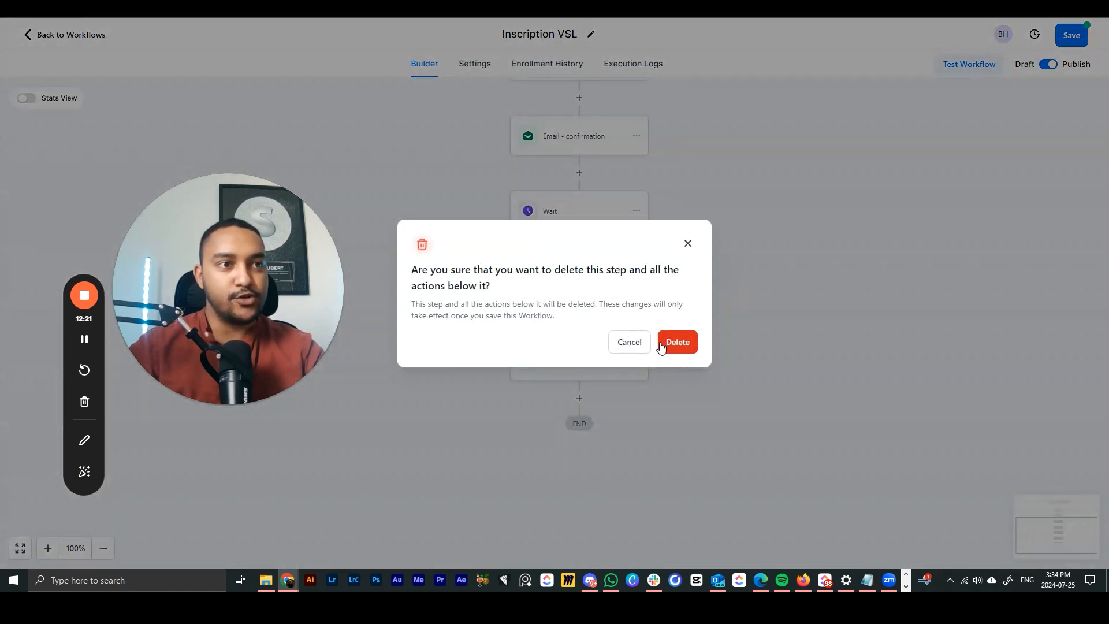
left_click(666, 342)
left_click_drag(589, 220, 639, 409)
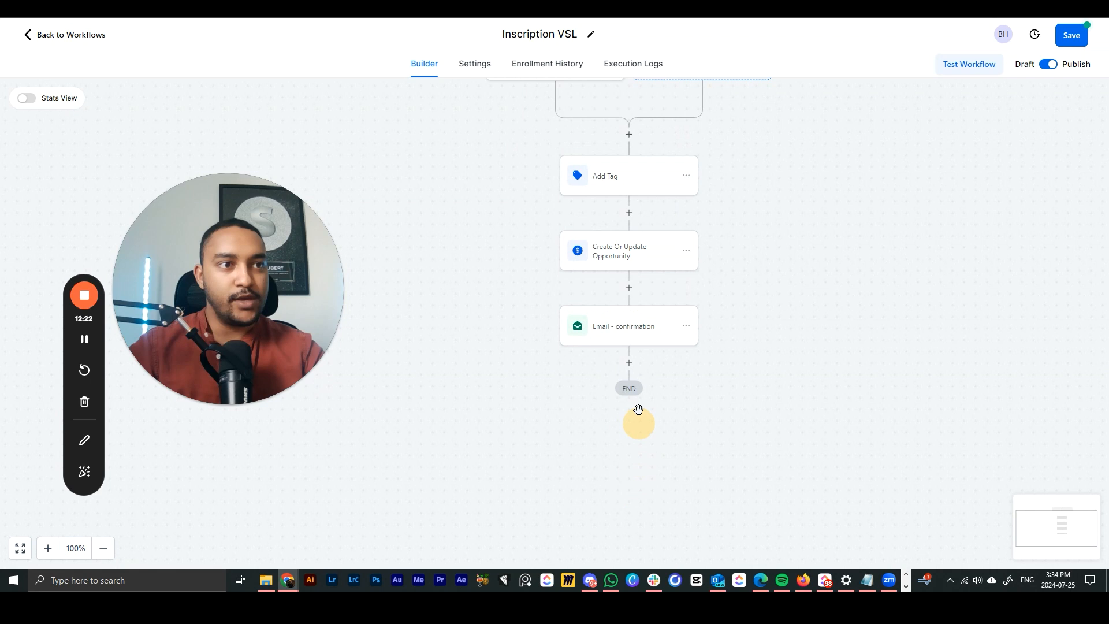
left_click(630, 362)
left_click(691, 334)
left_click(686, 330)
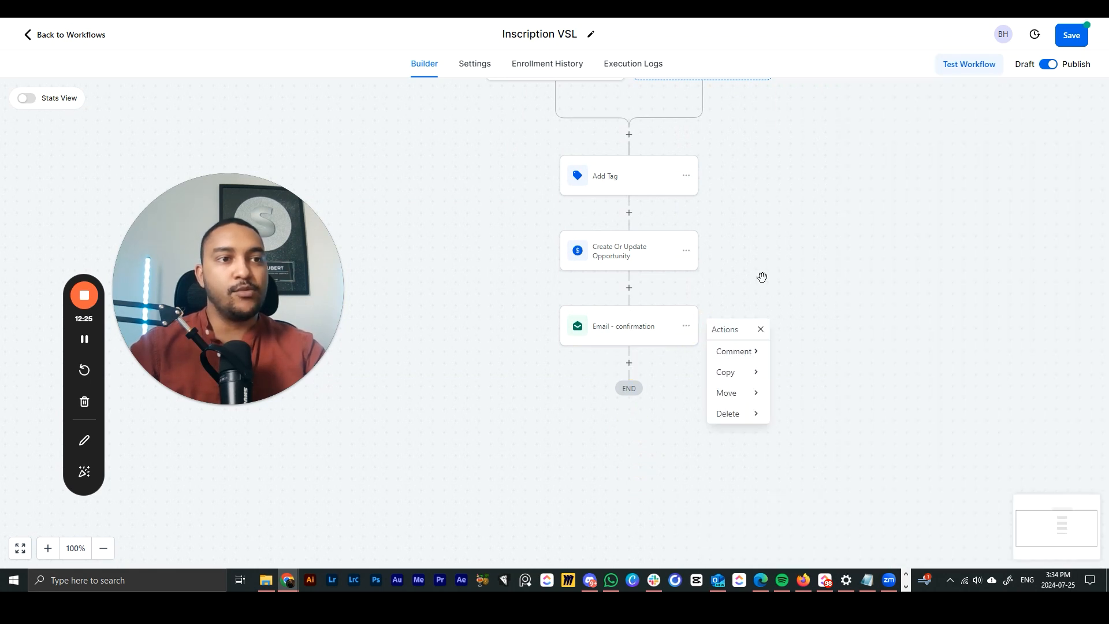
left_click_drag(762, 278, 777, 356)
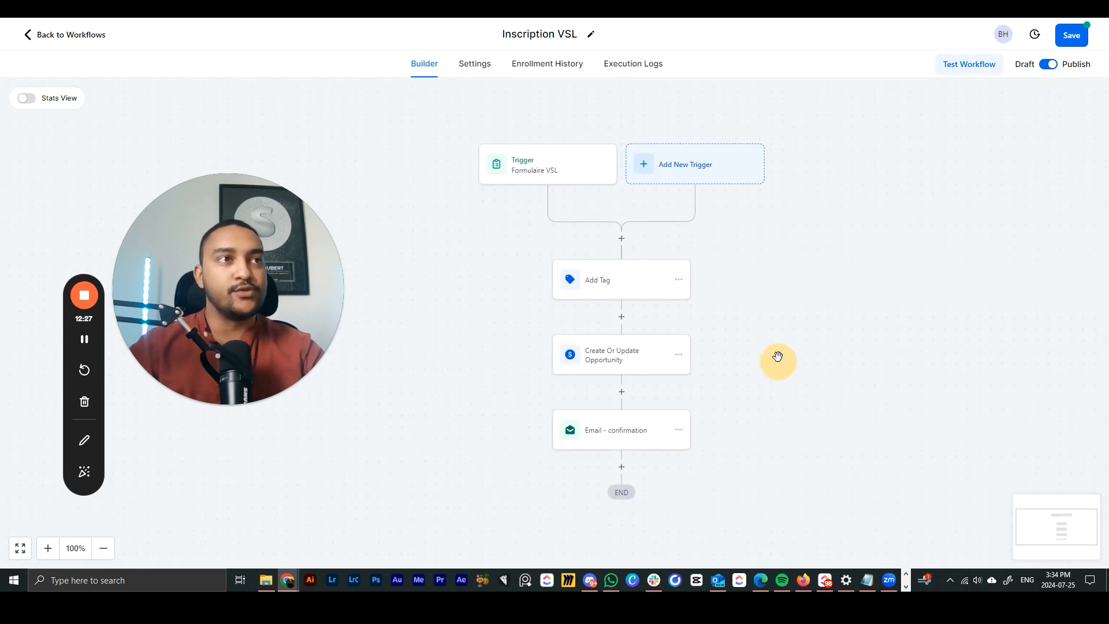
left_click_drag(807, 420, 834, 322)
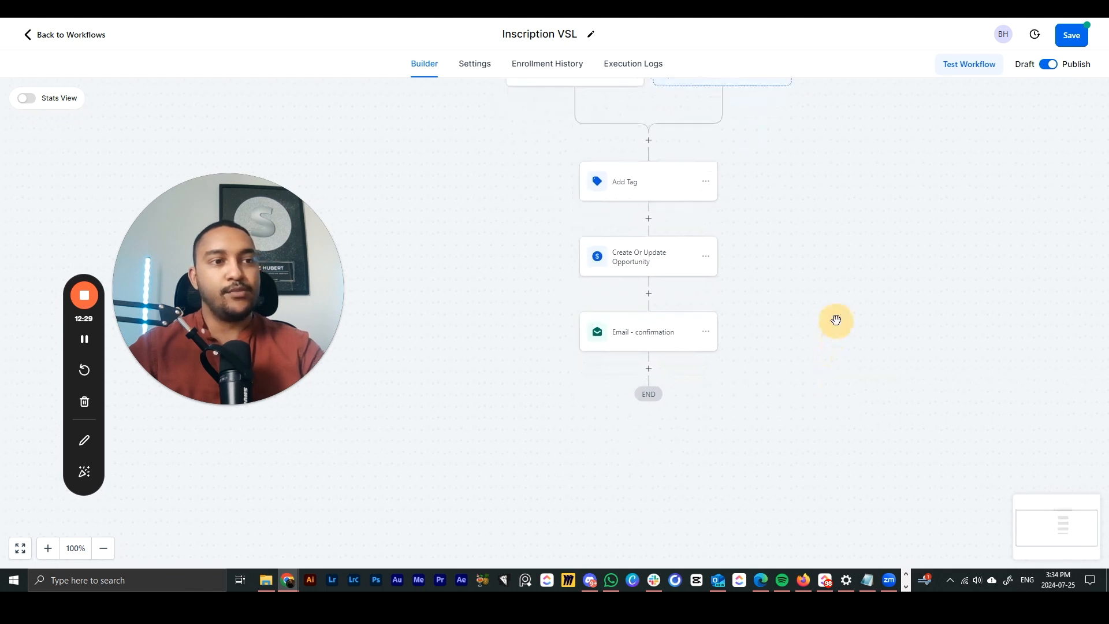
Try adding an Instagram DM action after the Email - confirmation action at the end of the workflow.
left_click(648, 368)
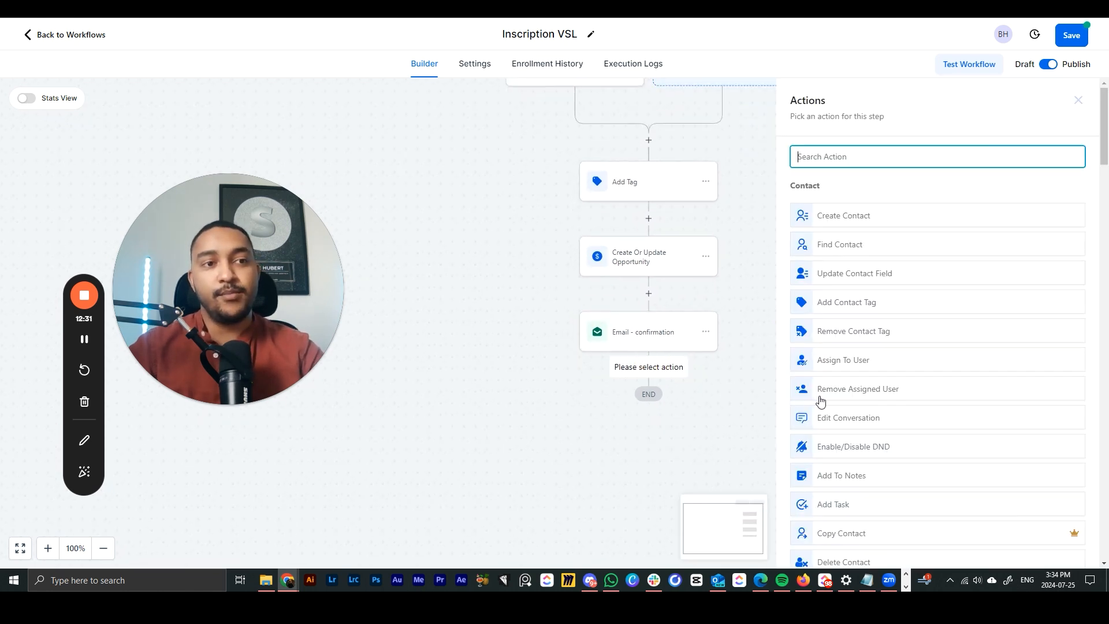
scroll(821, 400, "down", 15)
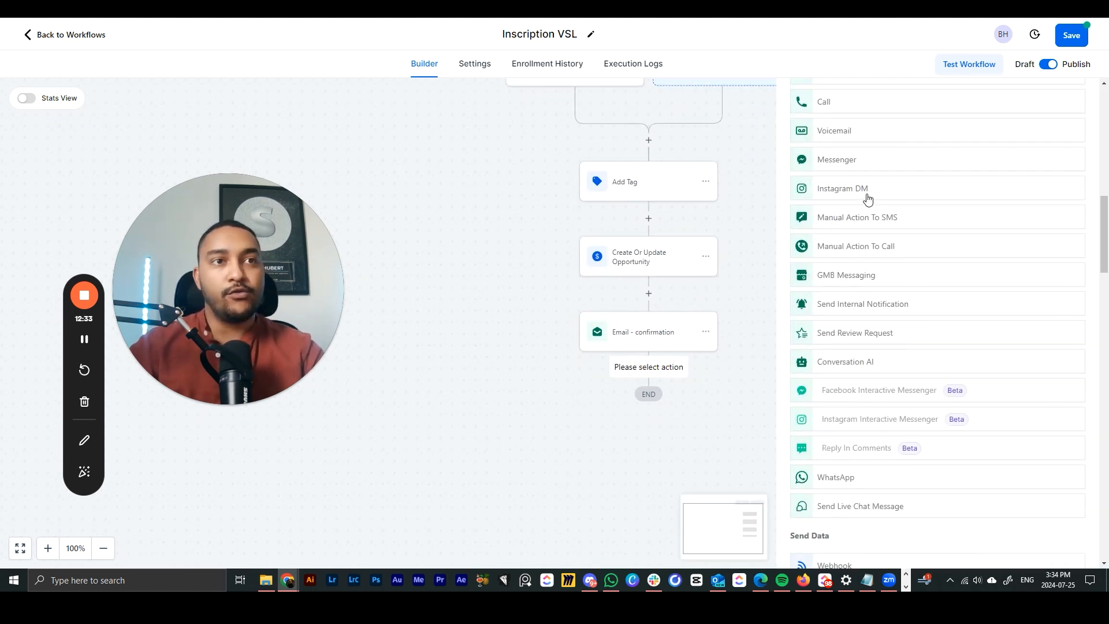
left_click(869, 198)
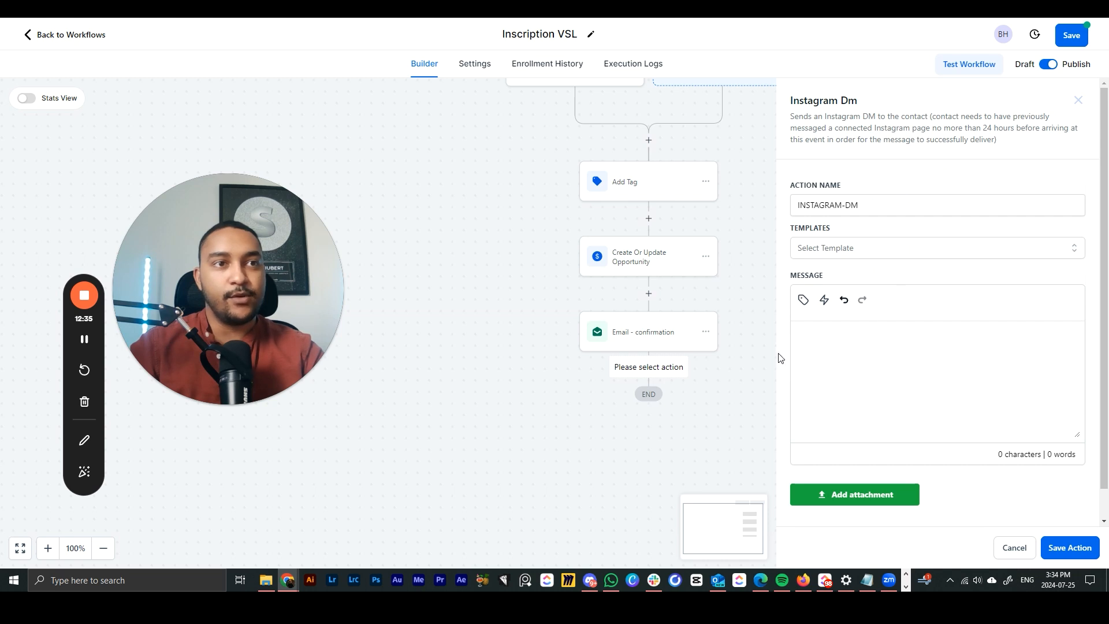
left_click(1013, 549)
Save the Inscription VSL workflow and return to the workflow list.
left_click_drag(812, 292, 817, 408)
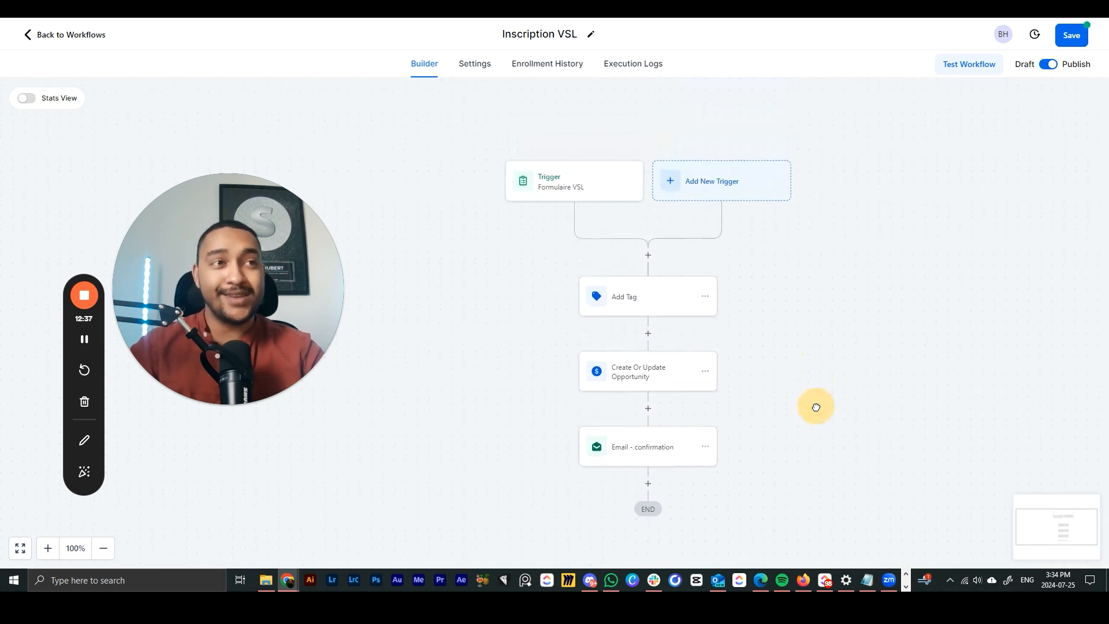
left_click(1070, 36)
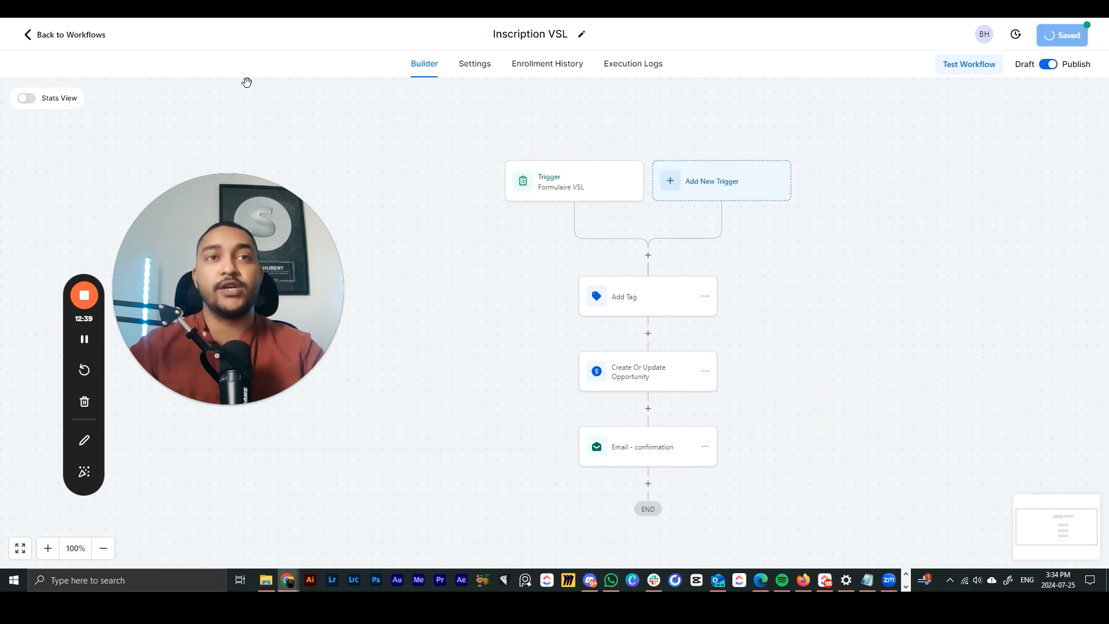
left_click(82, 37)
left_click_drag(339, 284, 677, 328)
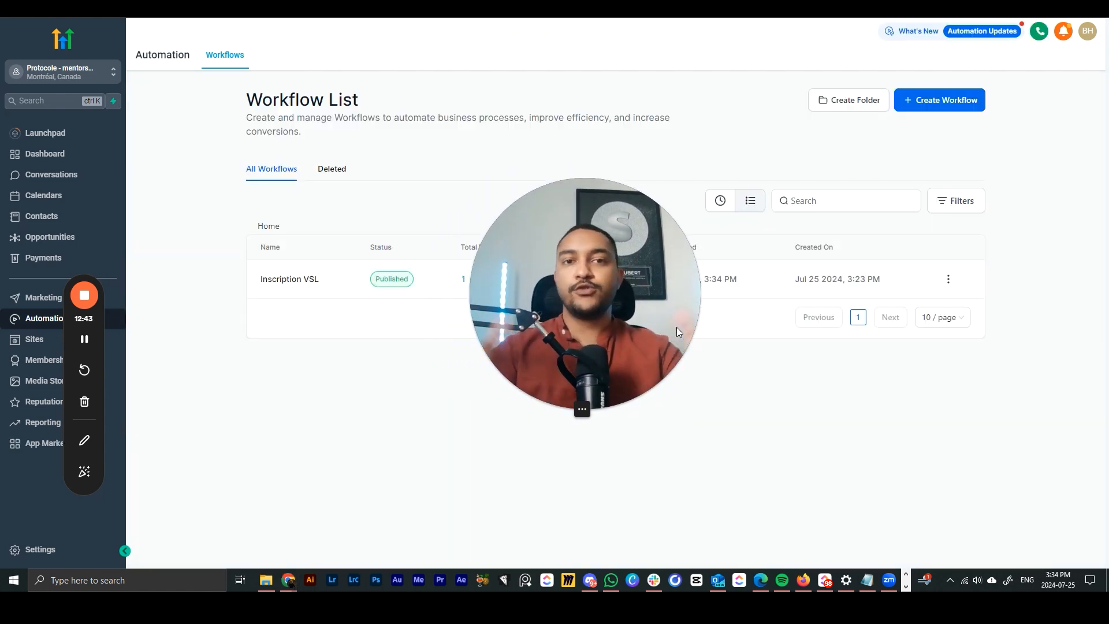